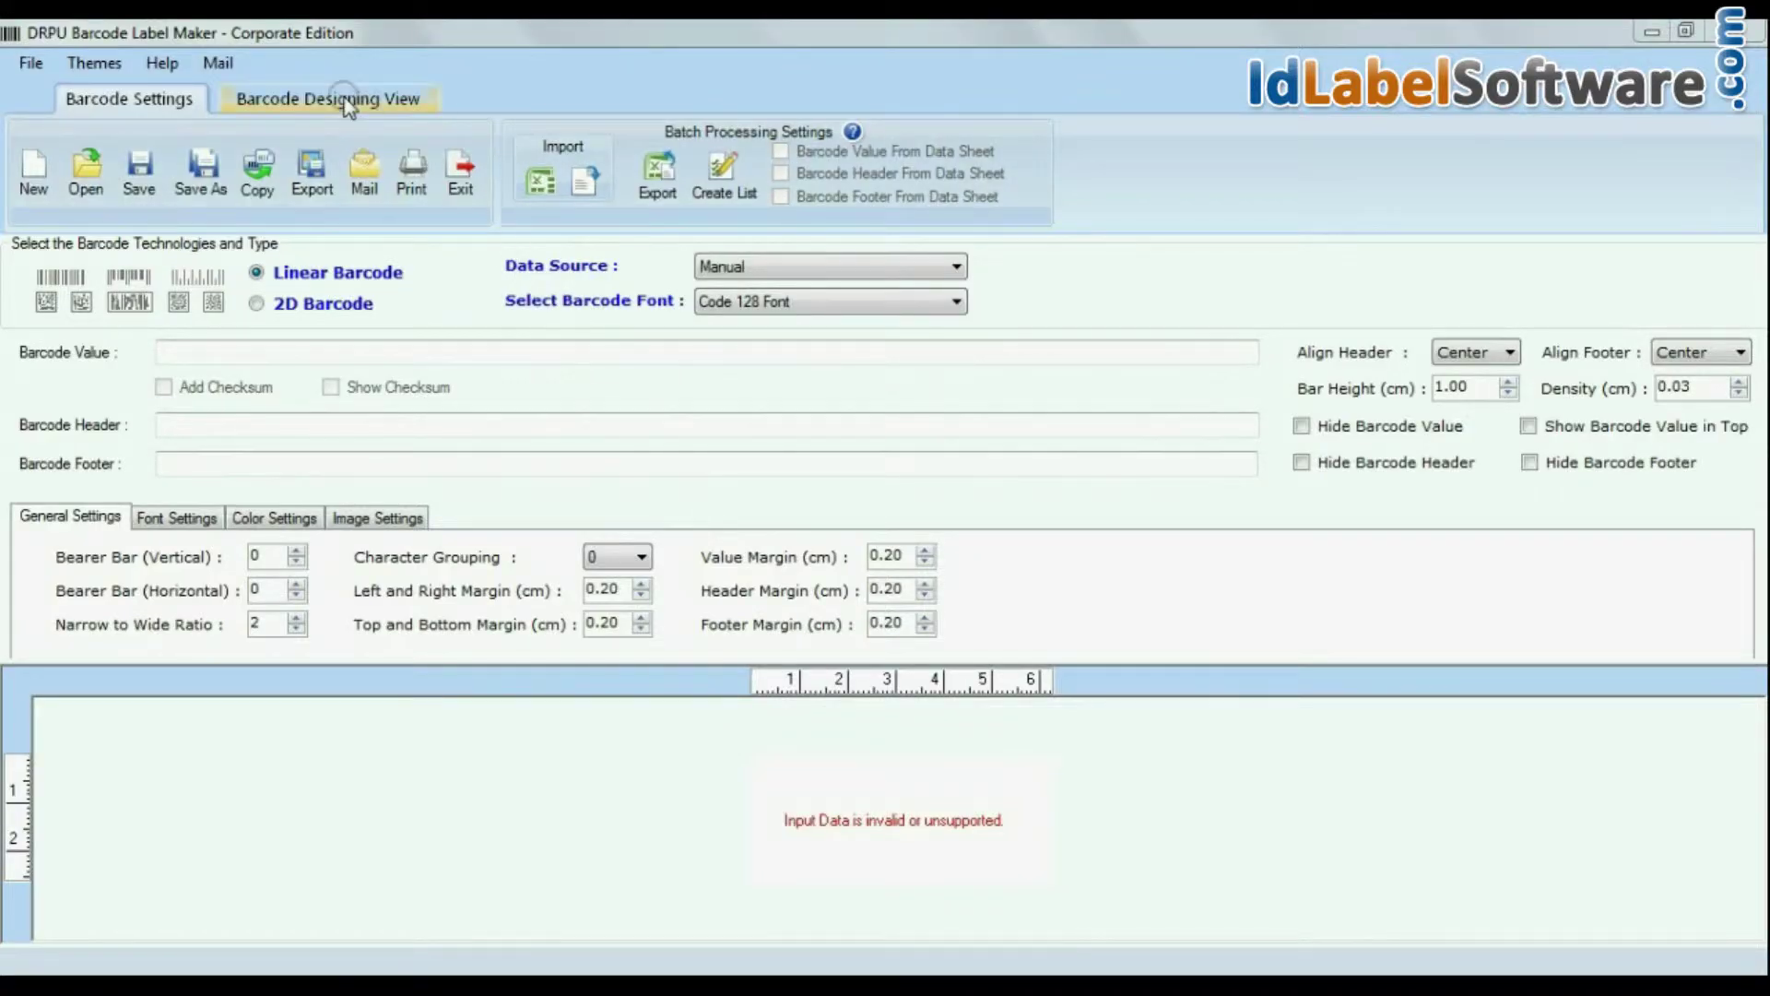
Step: In the Barcode Designing View, set the card shape to Round Rectangle and select its width value
left_click(346, 100)
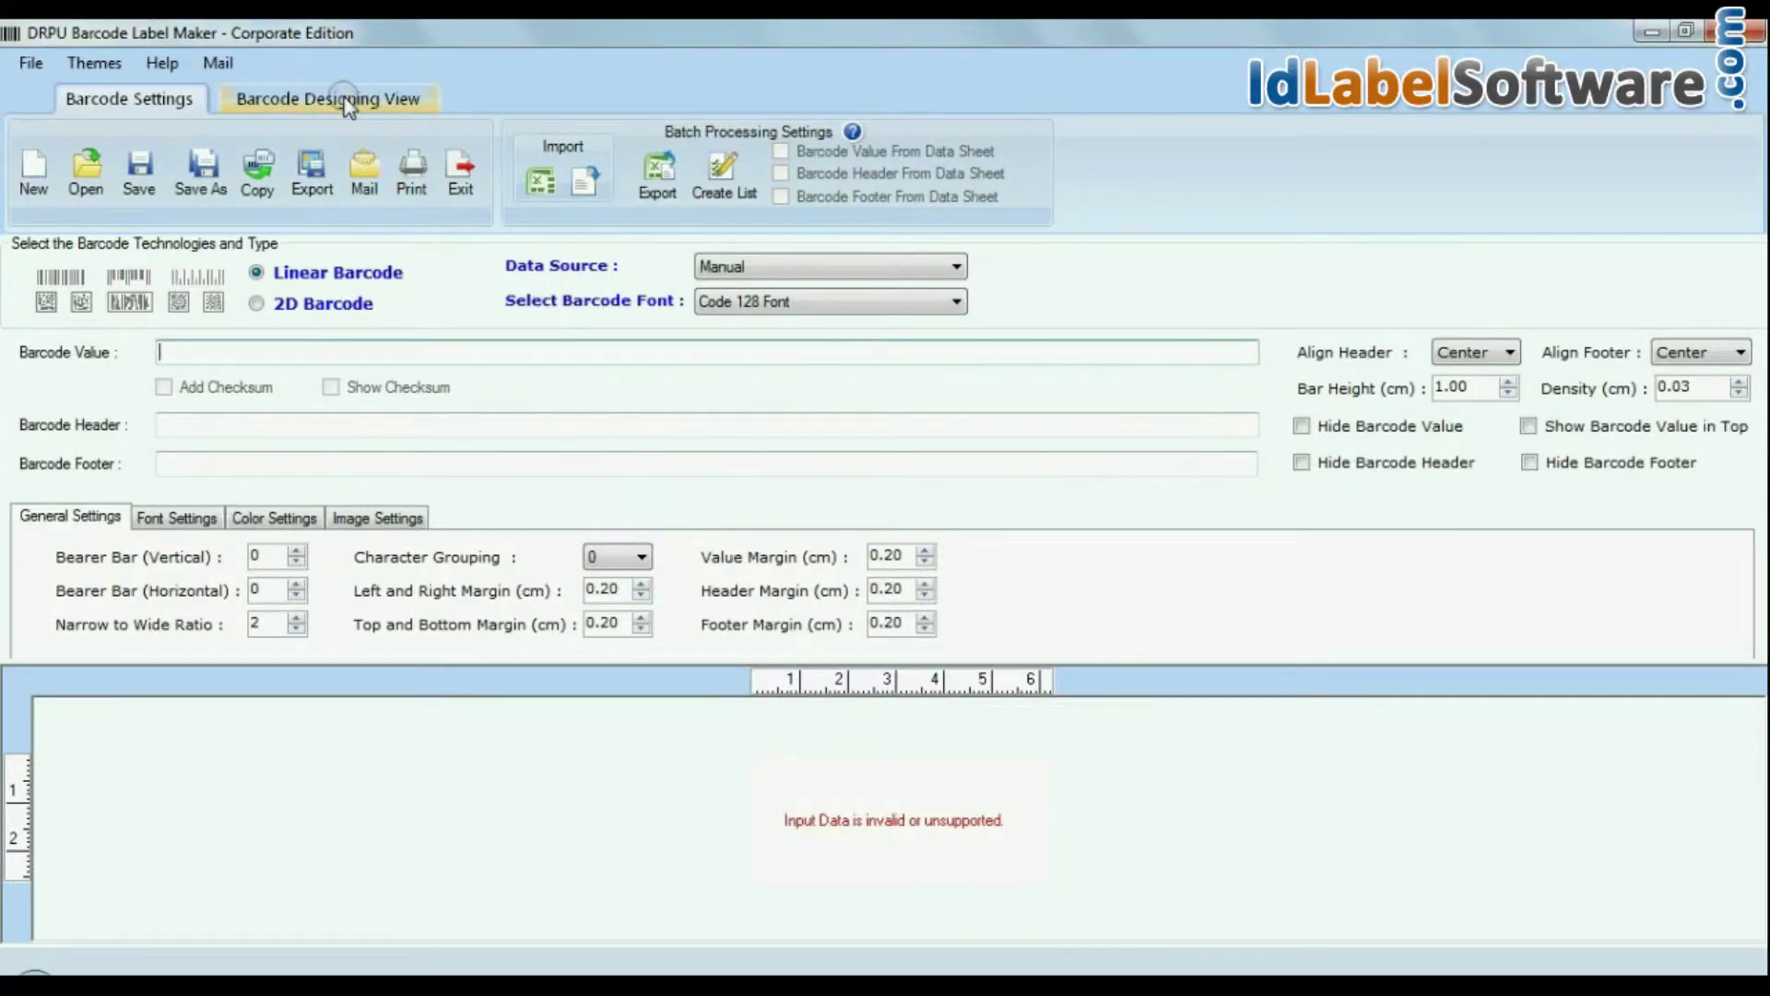
left_click(346, 101)
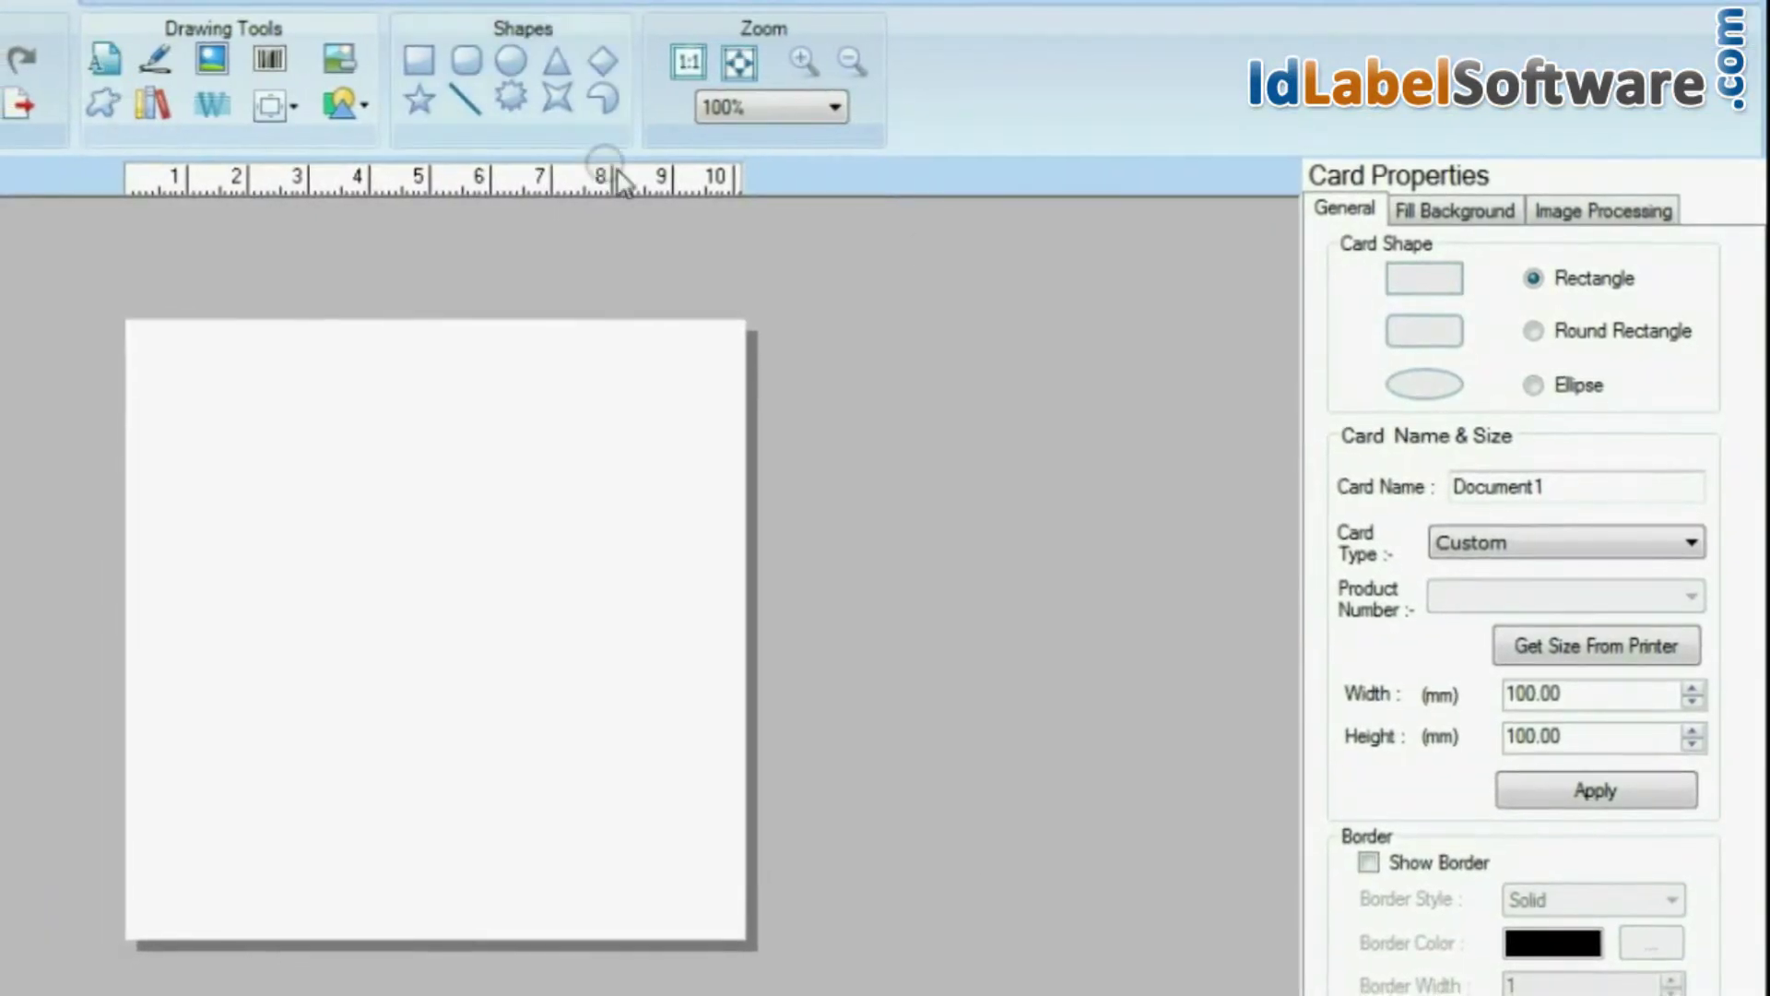
left_click(1537, 325)
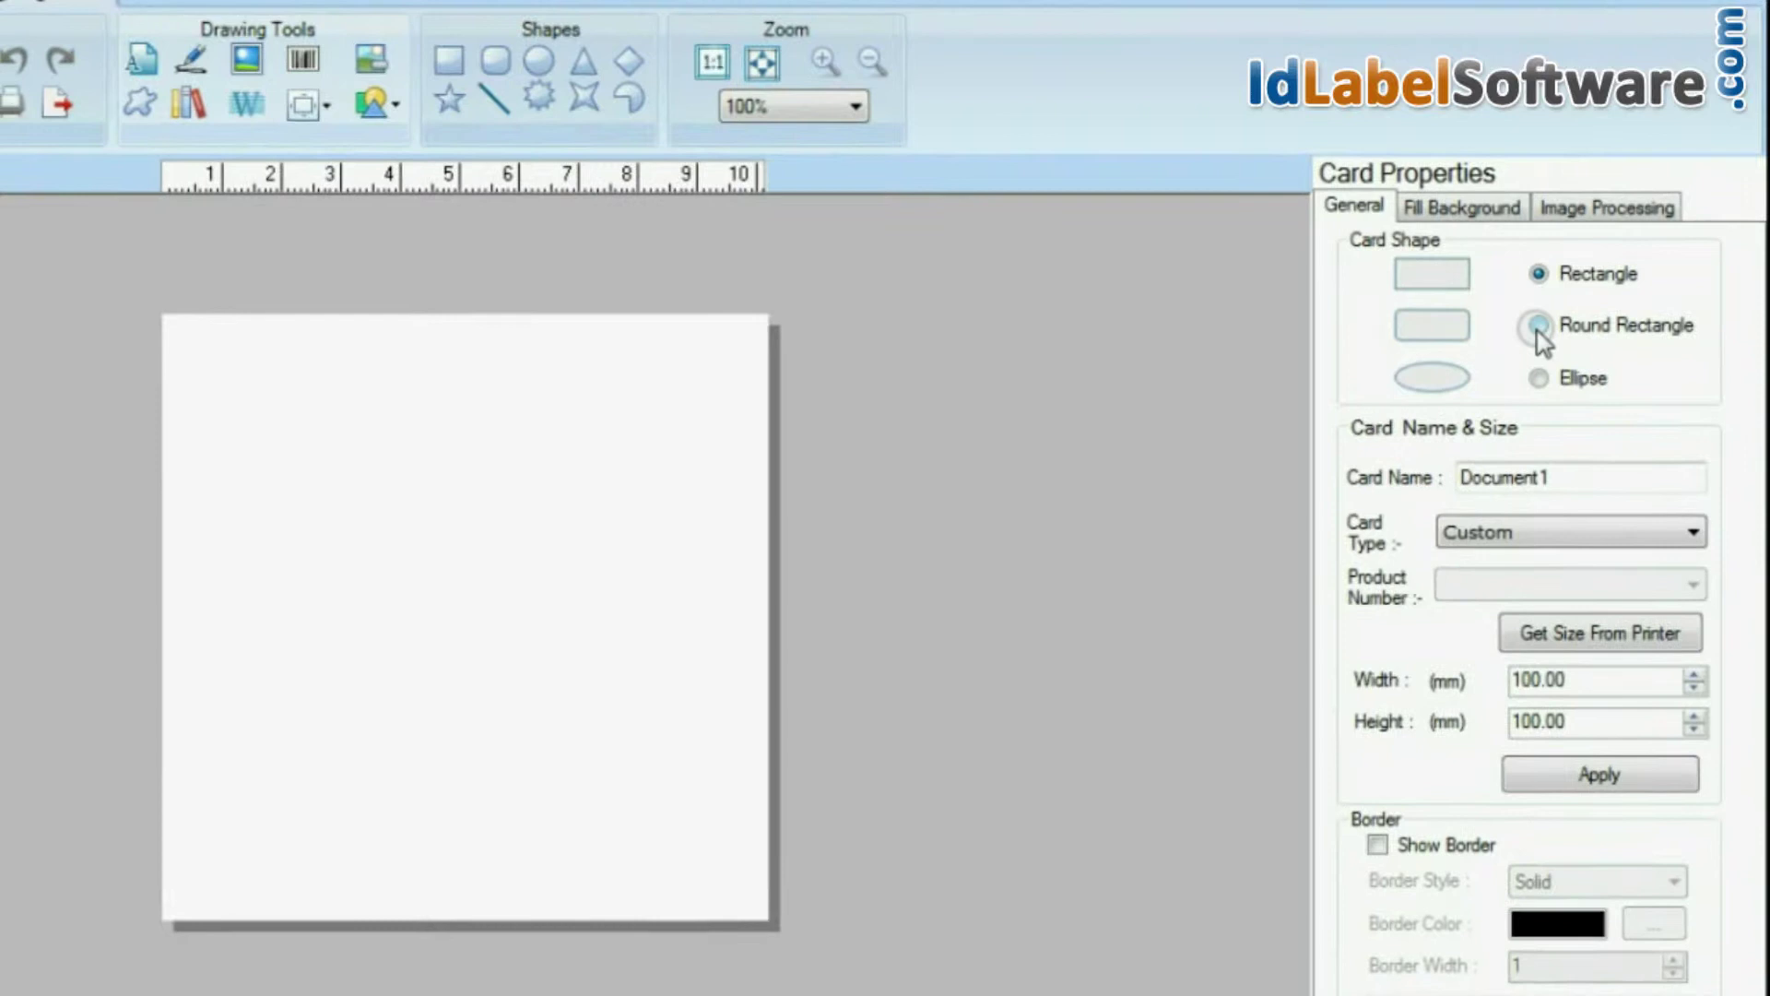
left_click(1537, 379)
left_click(1540, 320)
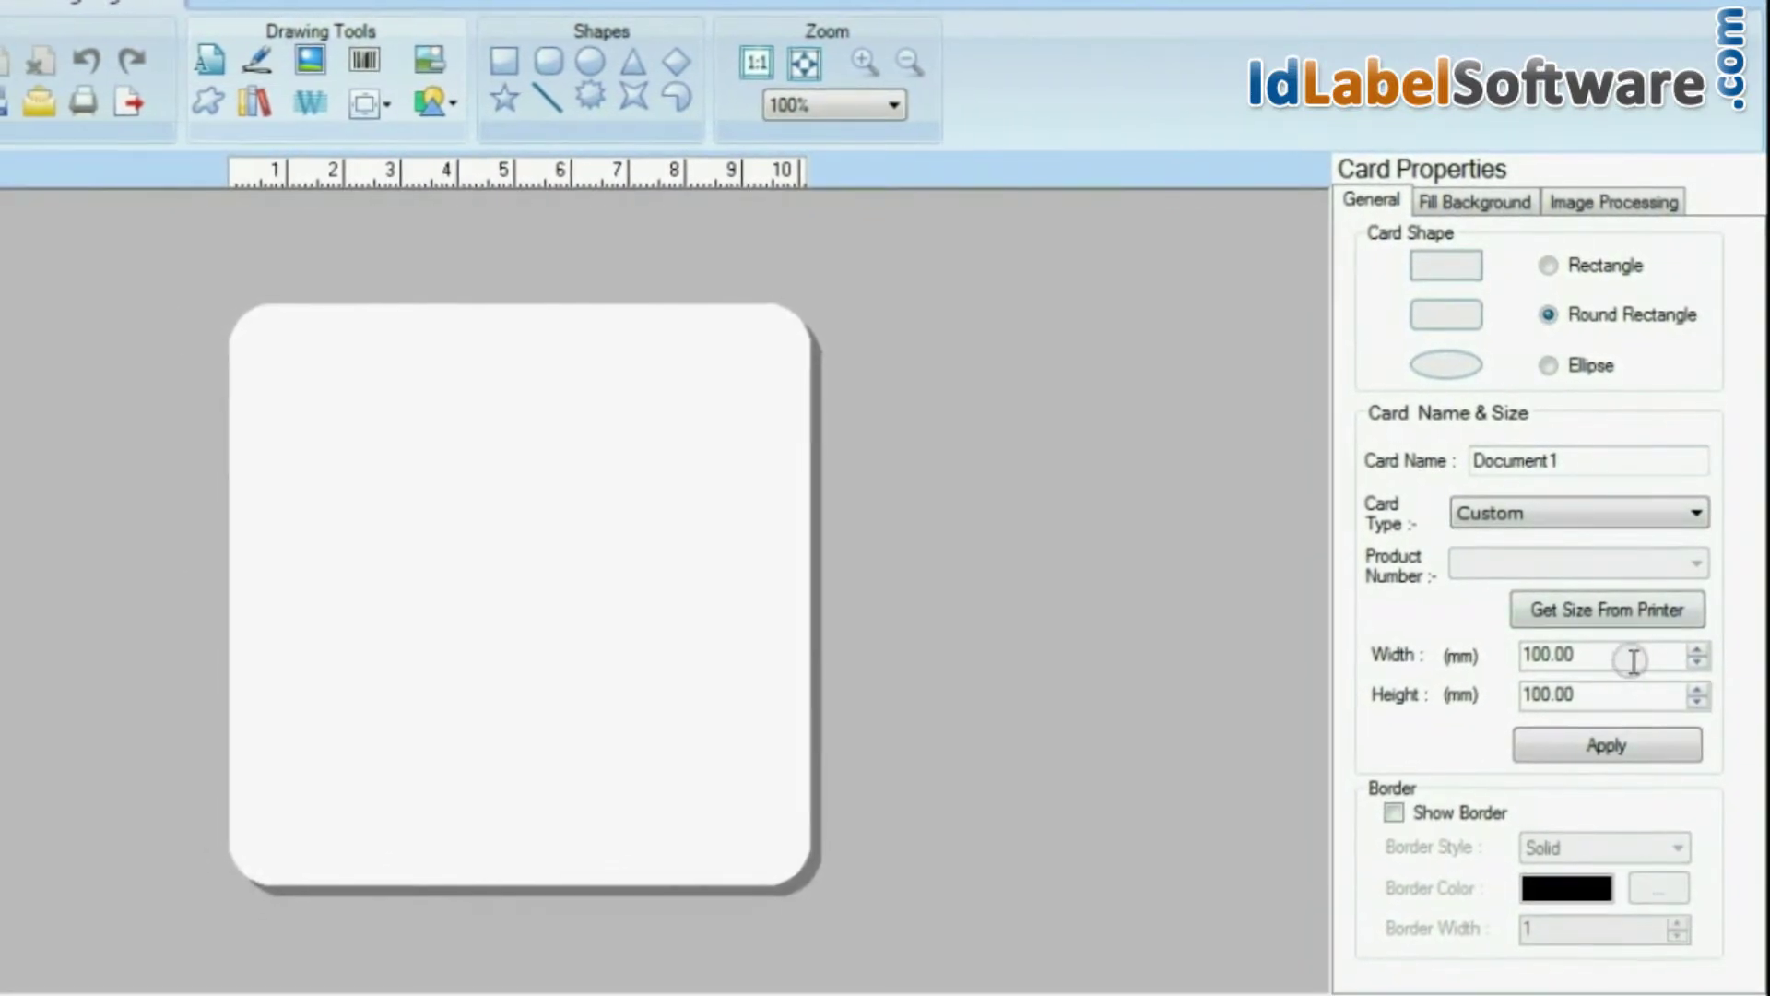
double_click(1558, 655)
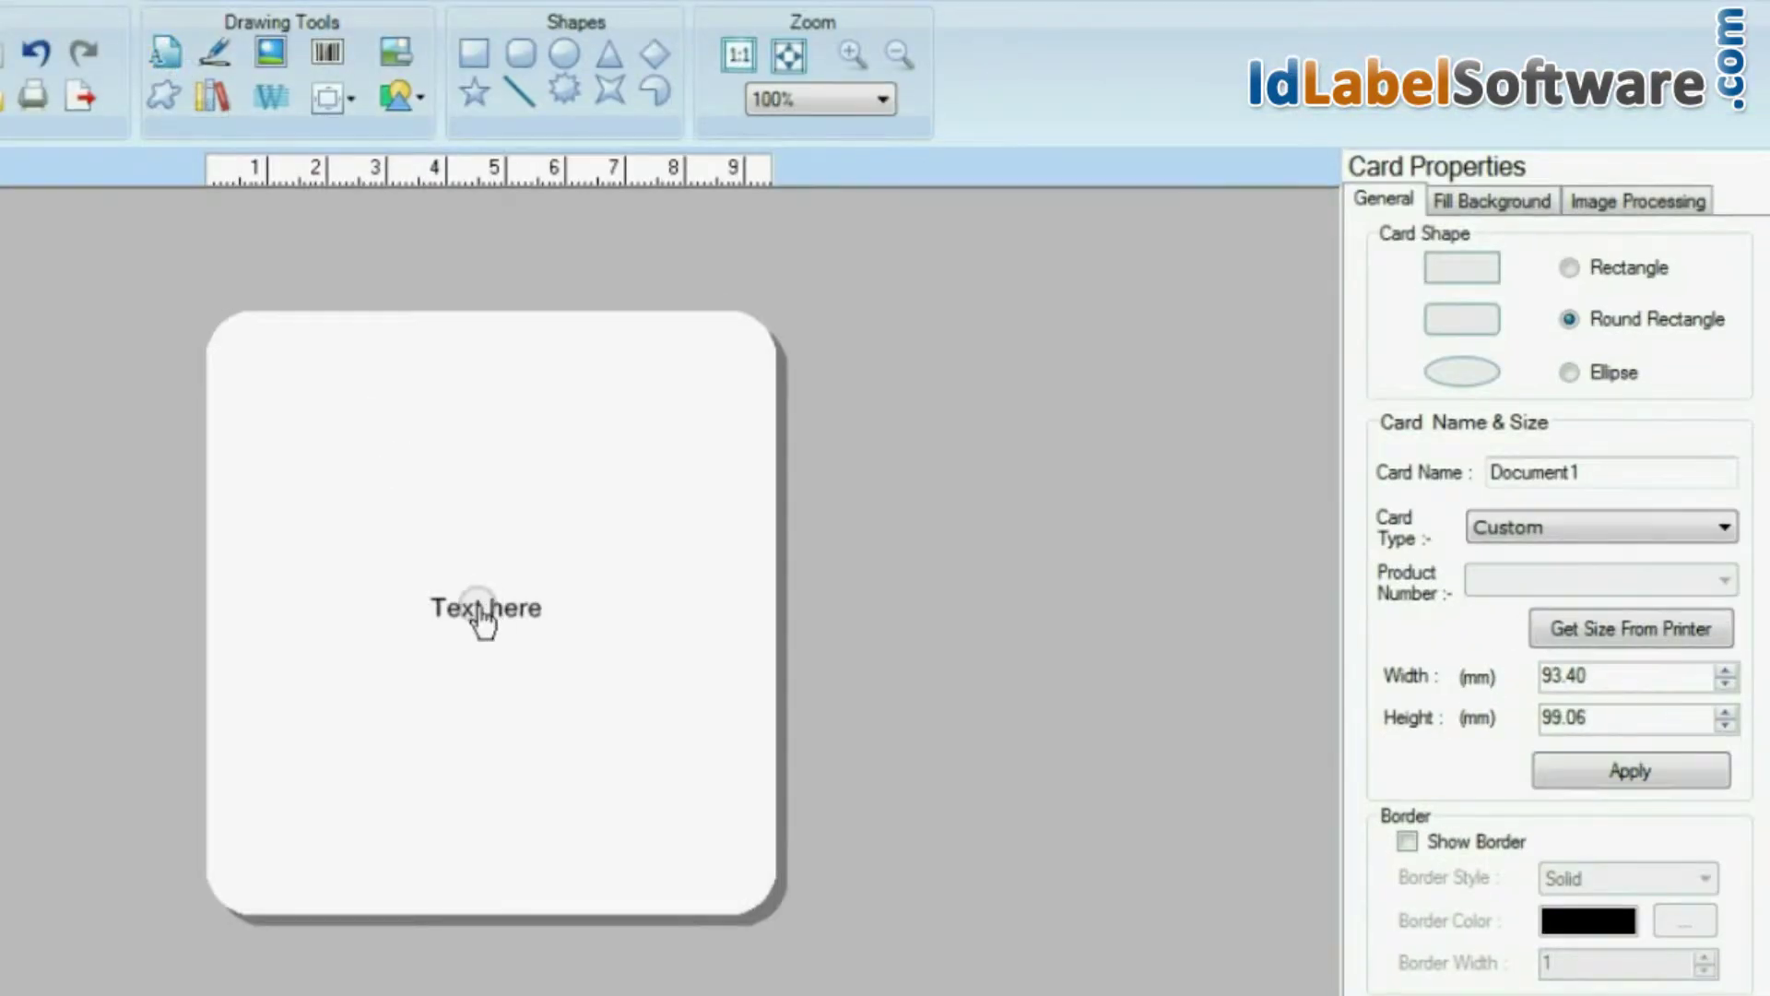
Step: Move the new text object toward the card's top and change it to 'Academy'
left_click(482, 611)
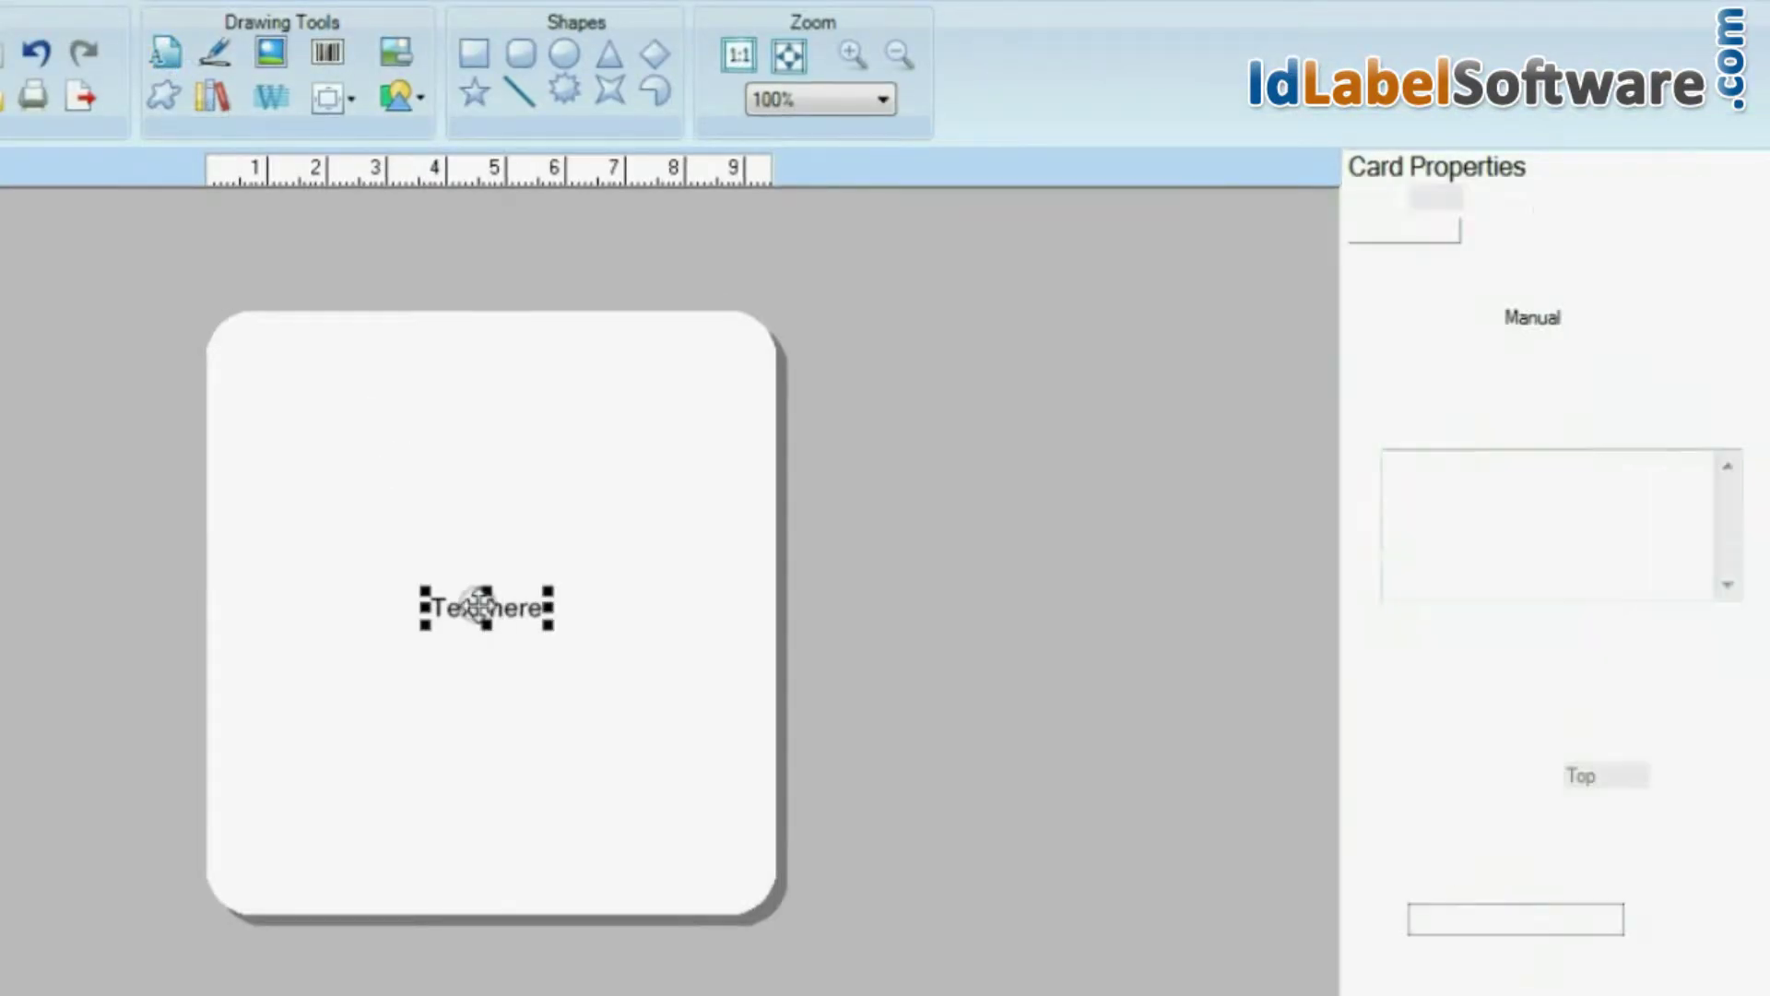
left_click_drag(470, 606, 456, 426)
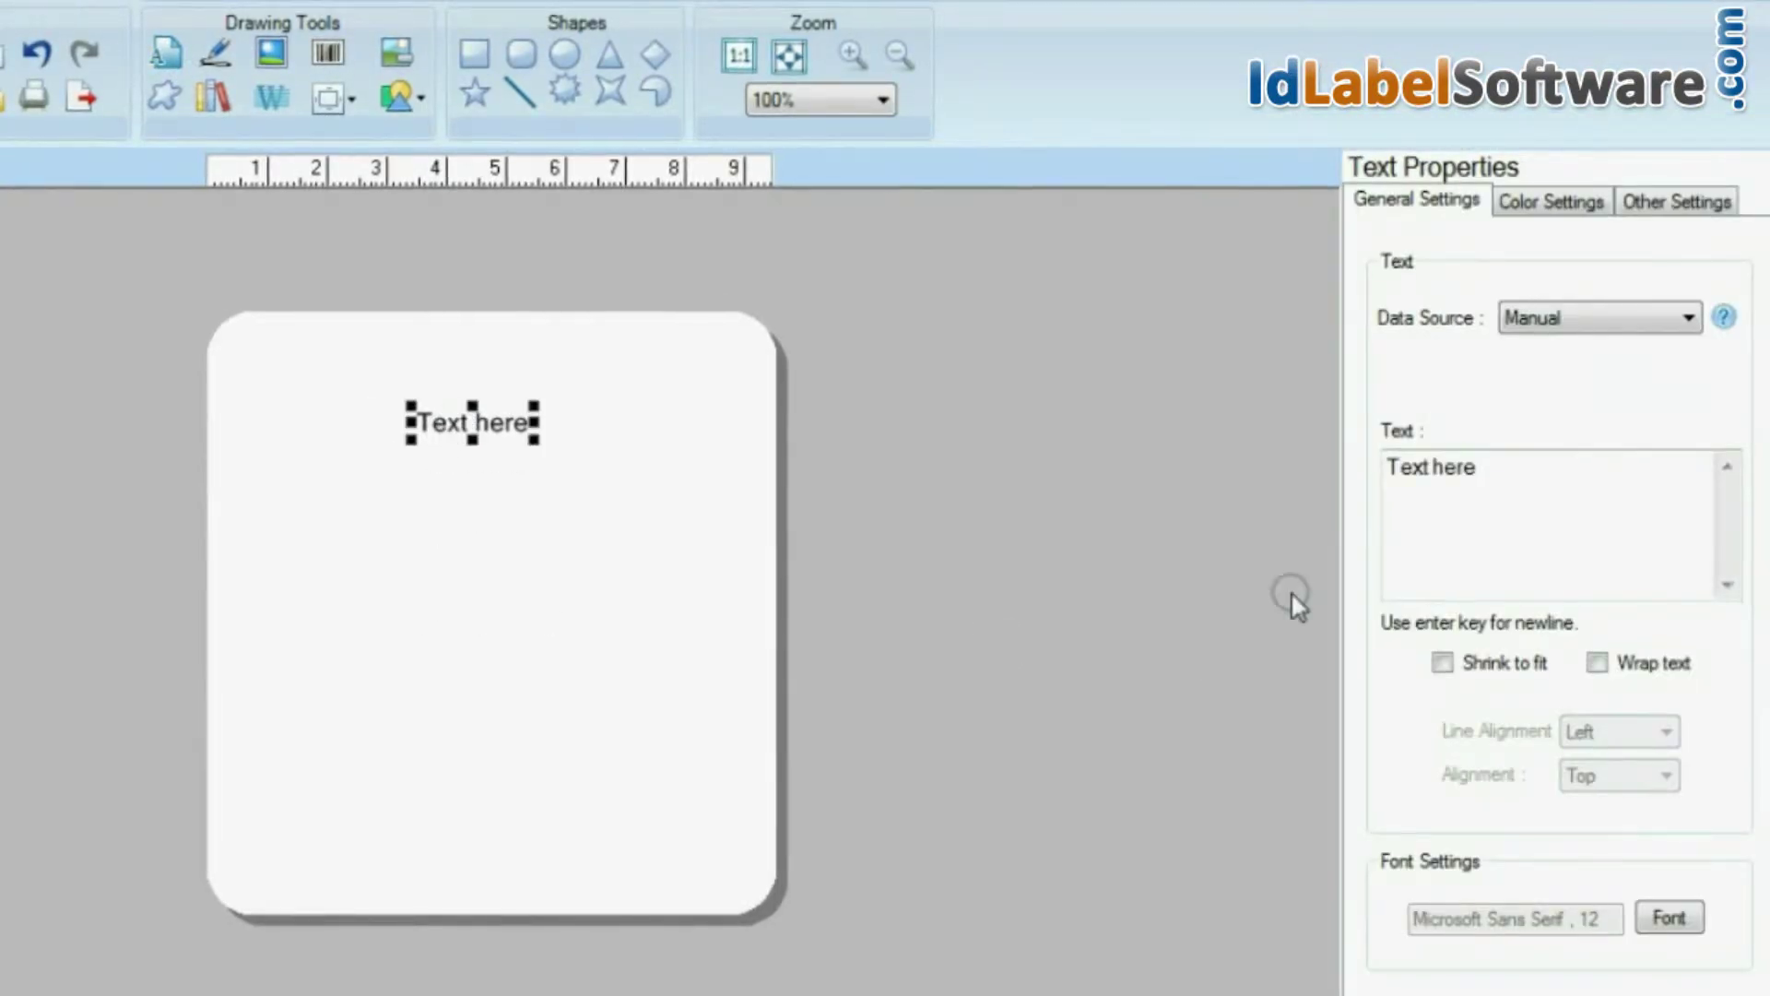
left_click_drag(1541, 466, 1327, 478)
type("Academy")
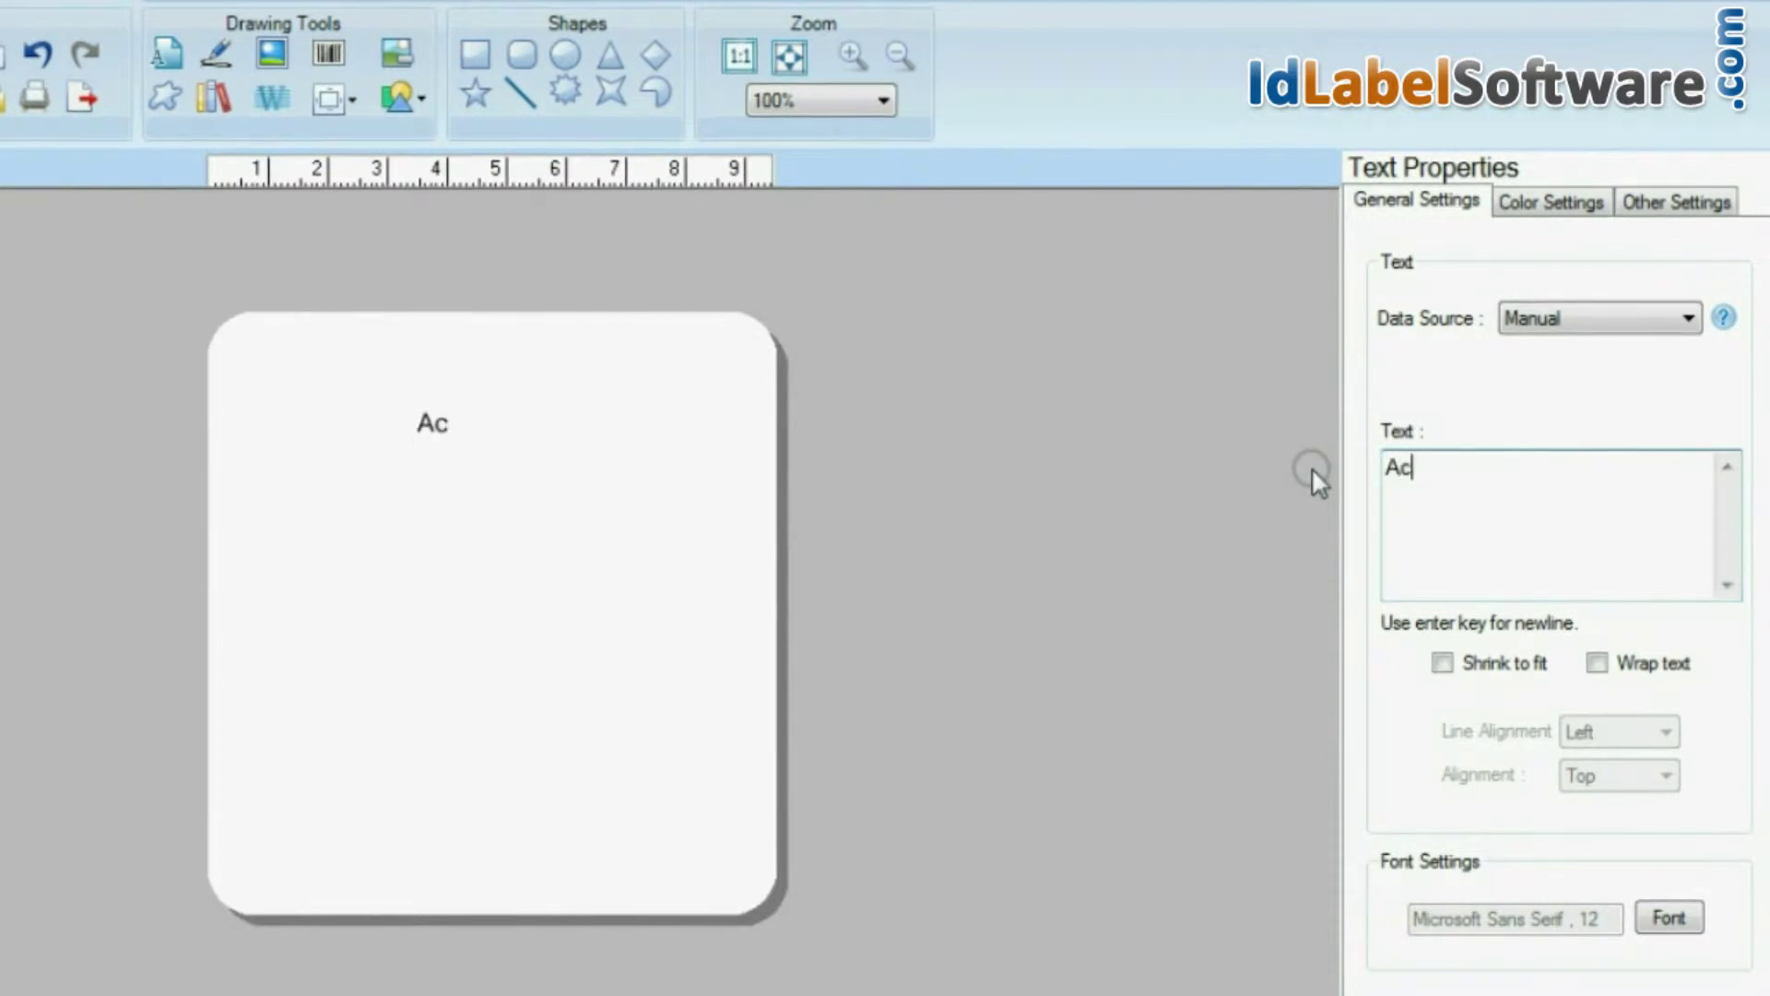
Step: Set Academy to Cambria Bold size 22 and centre it on the card
left_click(1667, 915)
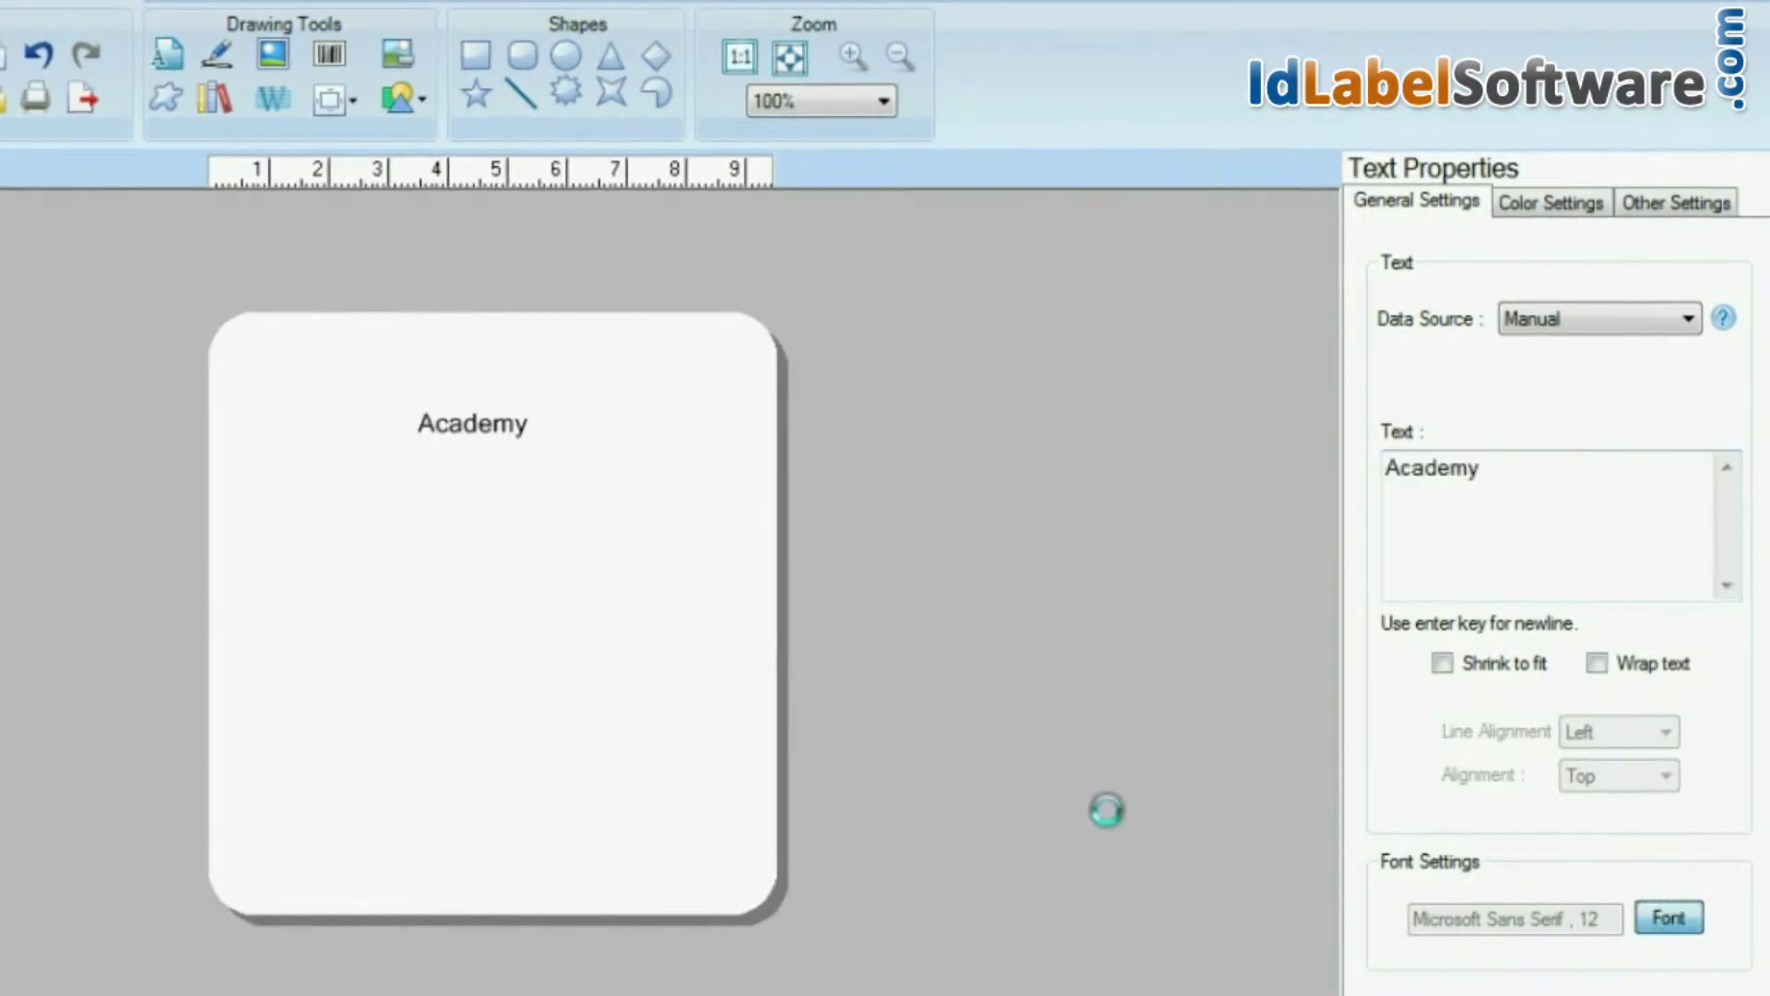
type("new")
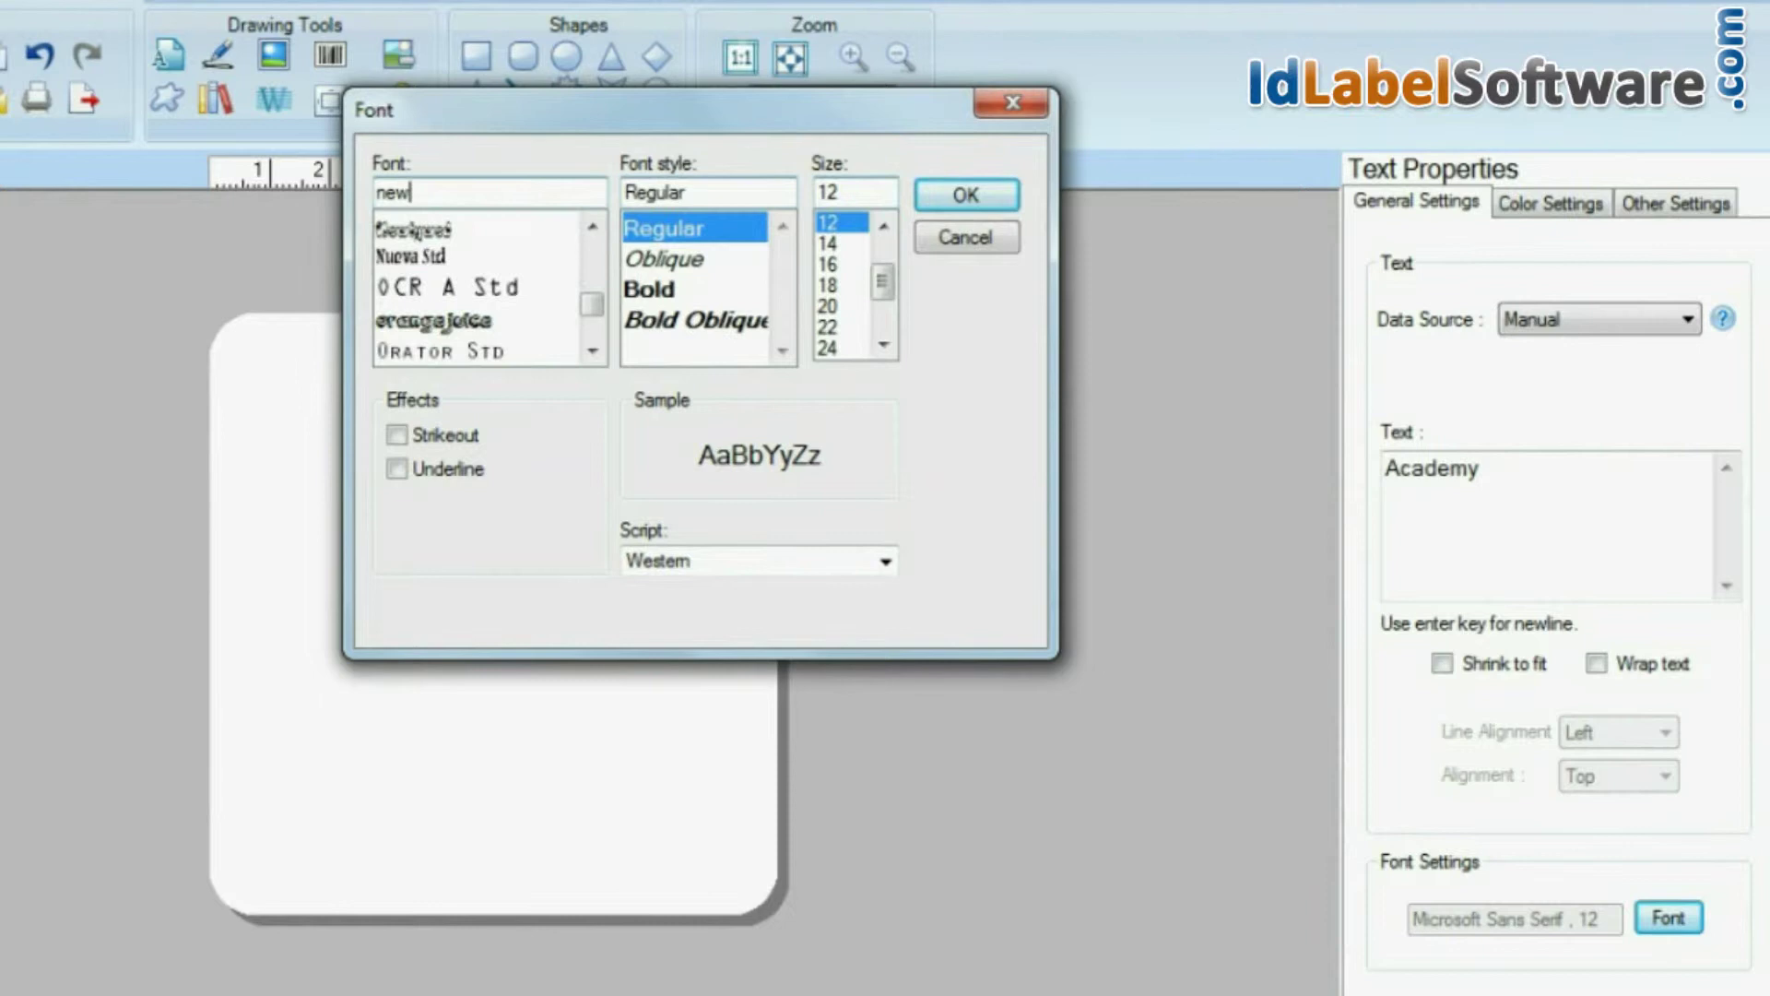
key("BackSpace")
key("BackSpace")
key("BackSpace")
type("ca")
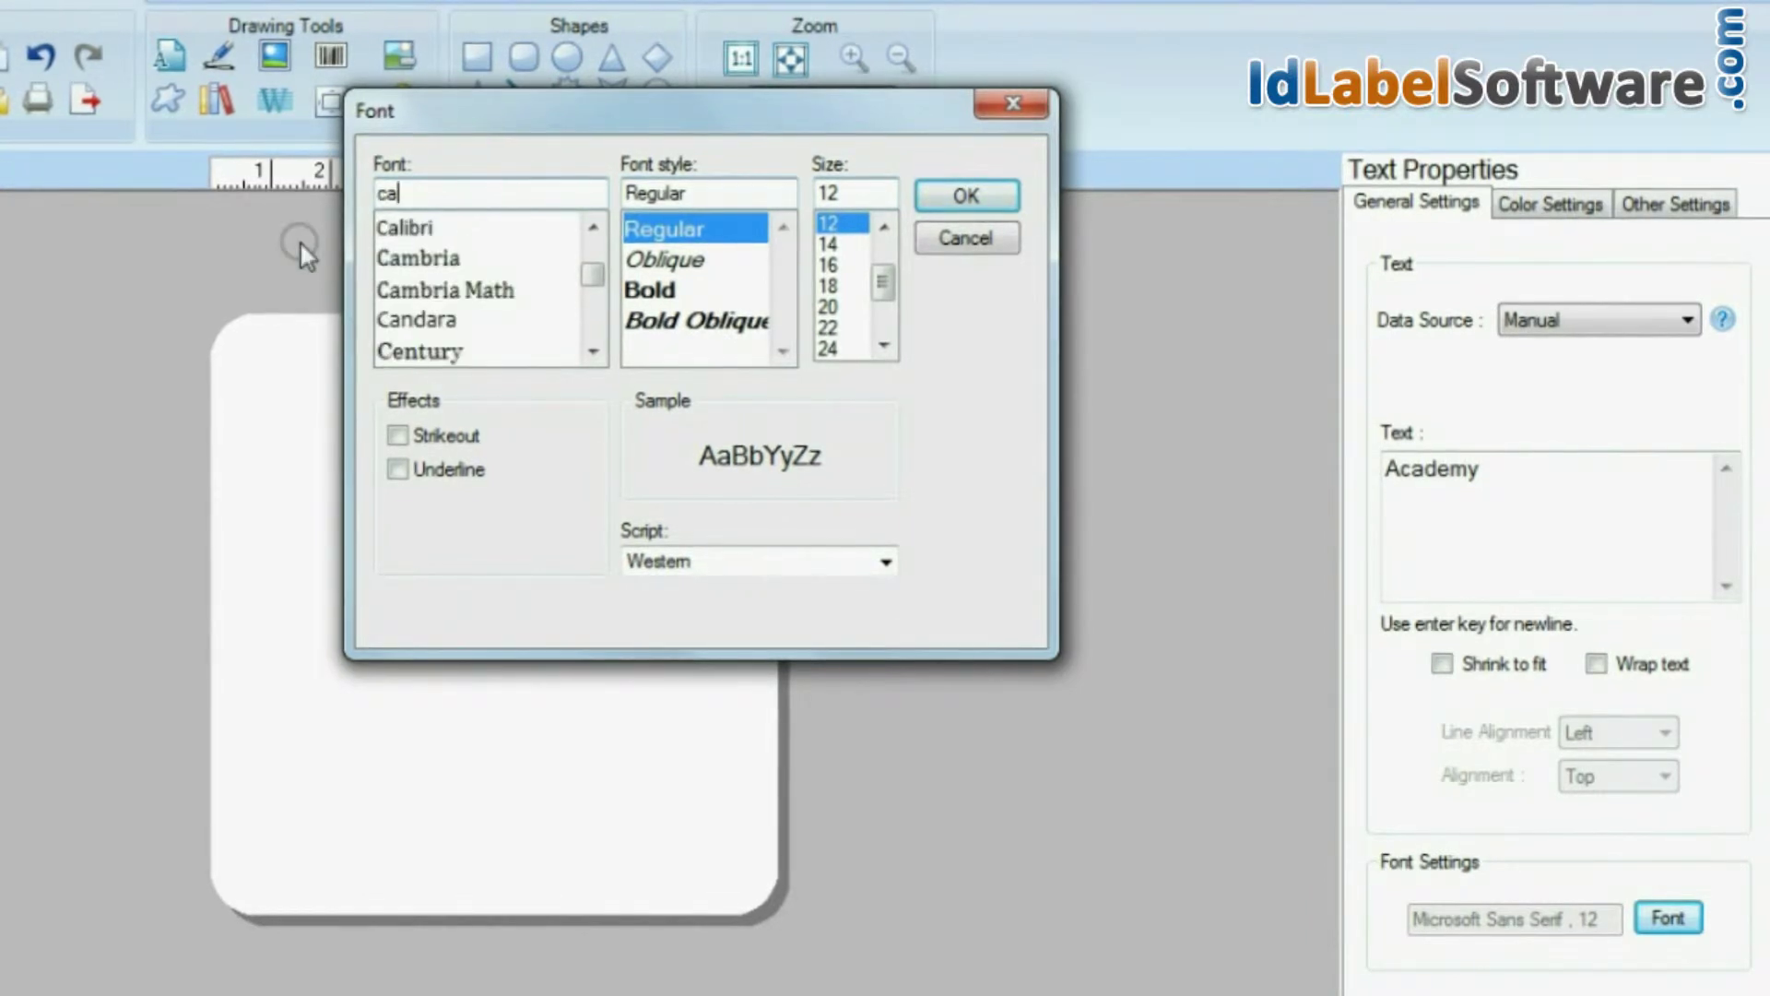
left_click(390, 262)
left_click(661, 289)
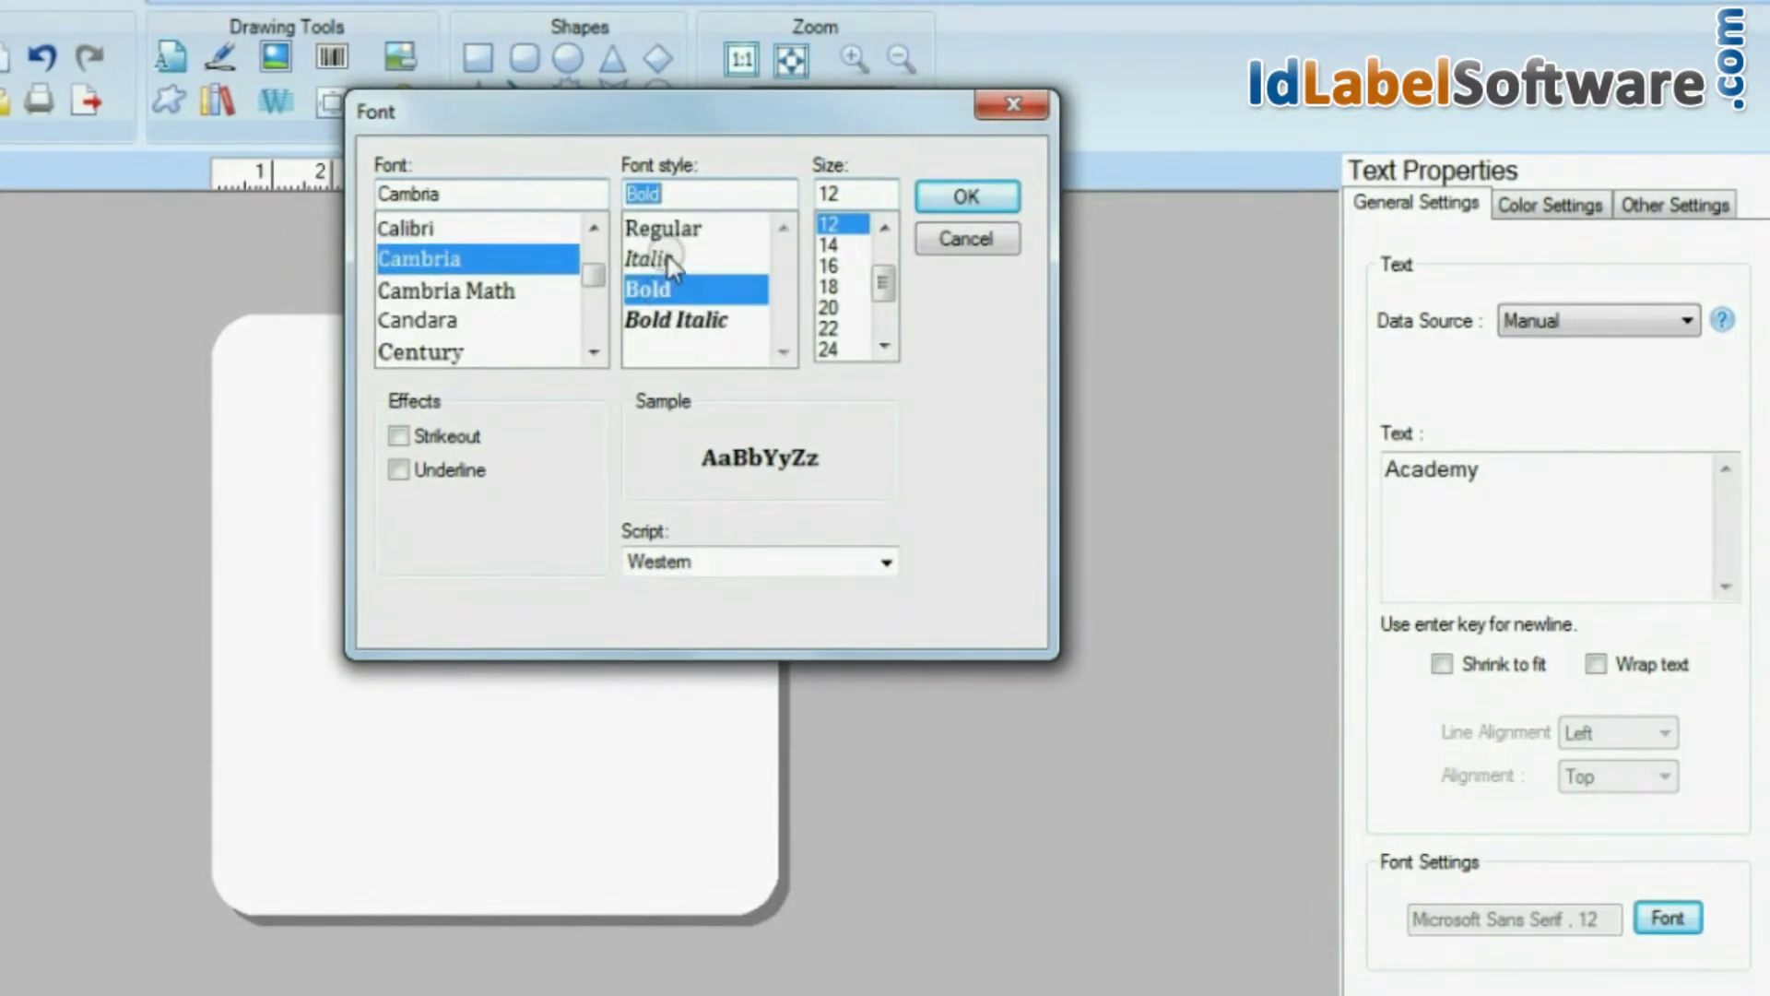
left_click(842, 327)
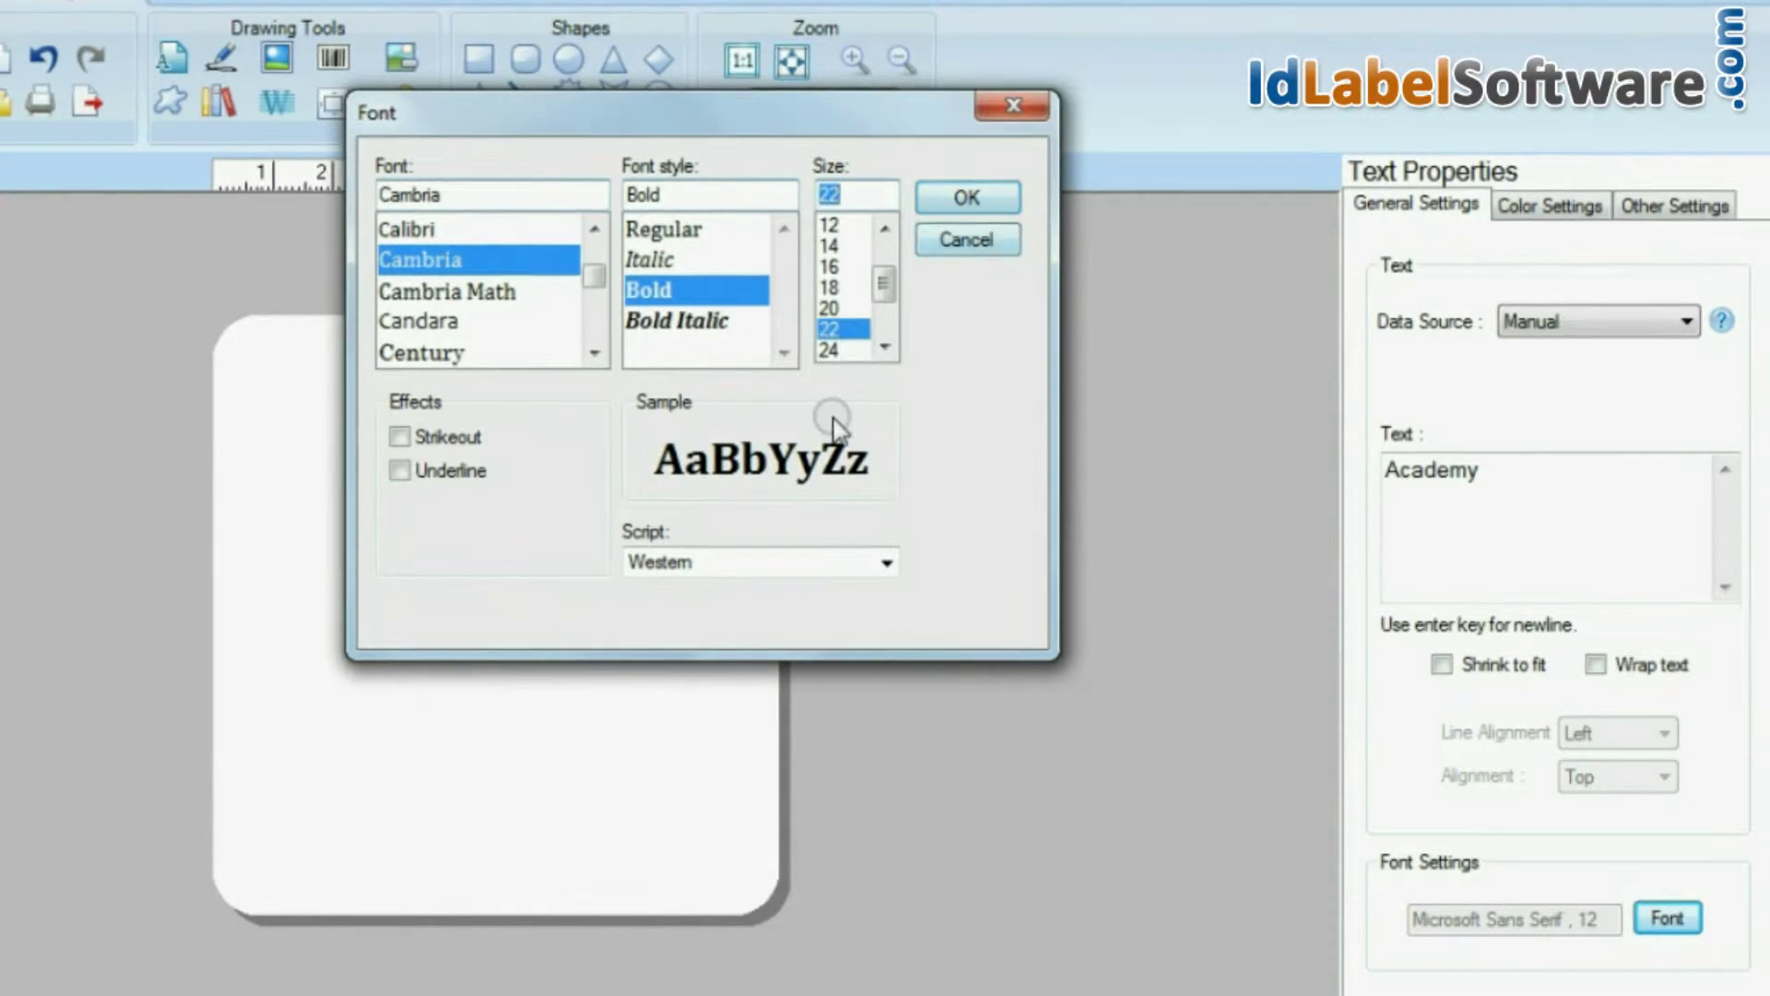
left_click(955, 203)
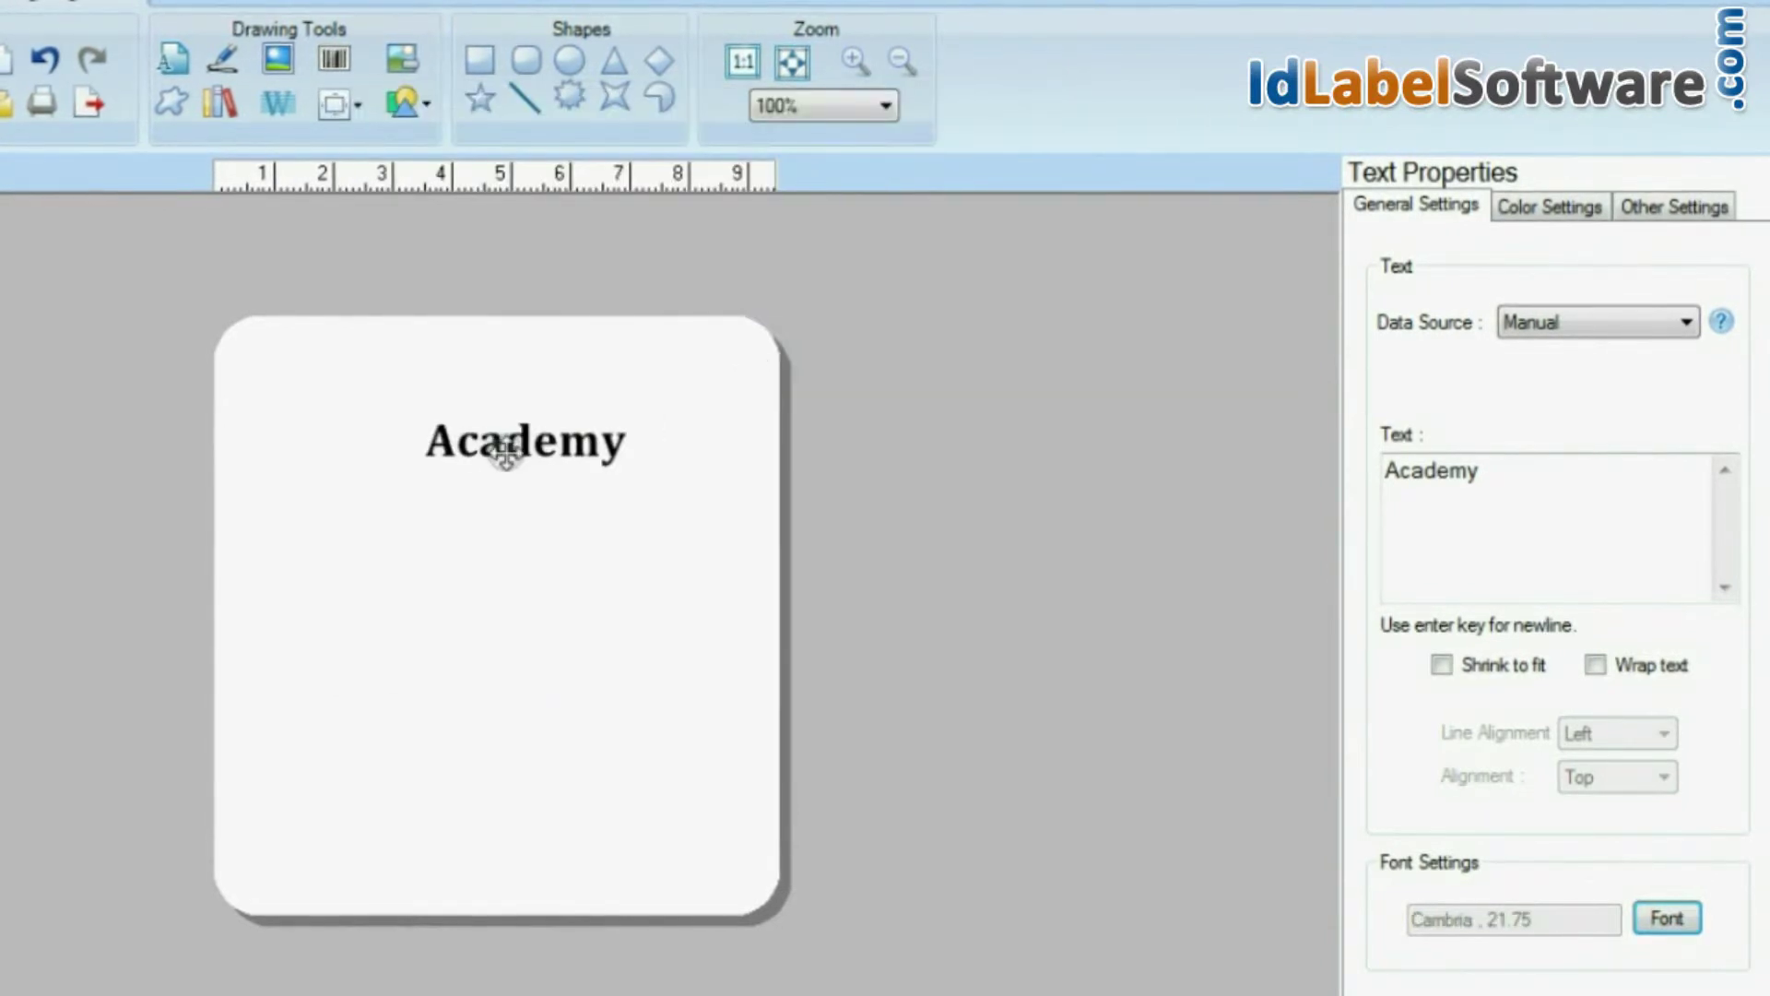
mouse_move(530, 452)
left_mouse_down()
mouse_move(486, 468)
mouse_move(503, 456)
left_mouse_up()
Step: Add a second text line 'SPORTS +OUTDOORS' centred just under Academy
left_click(175, 63)
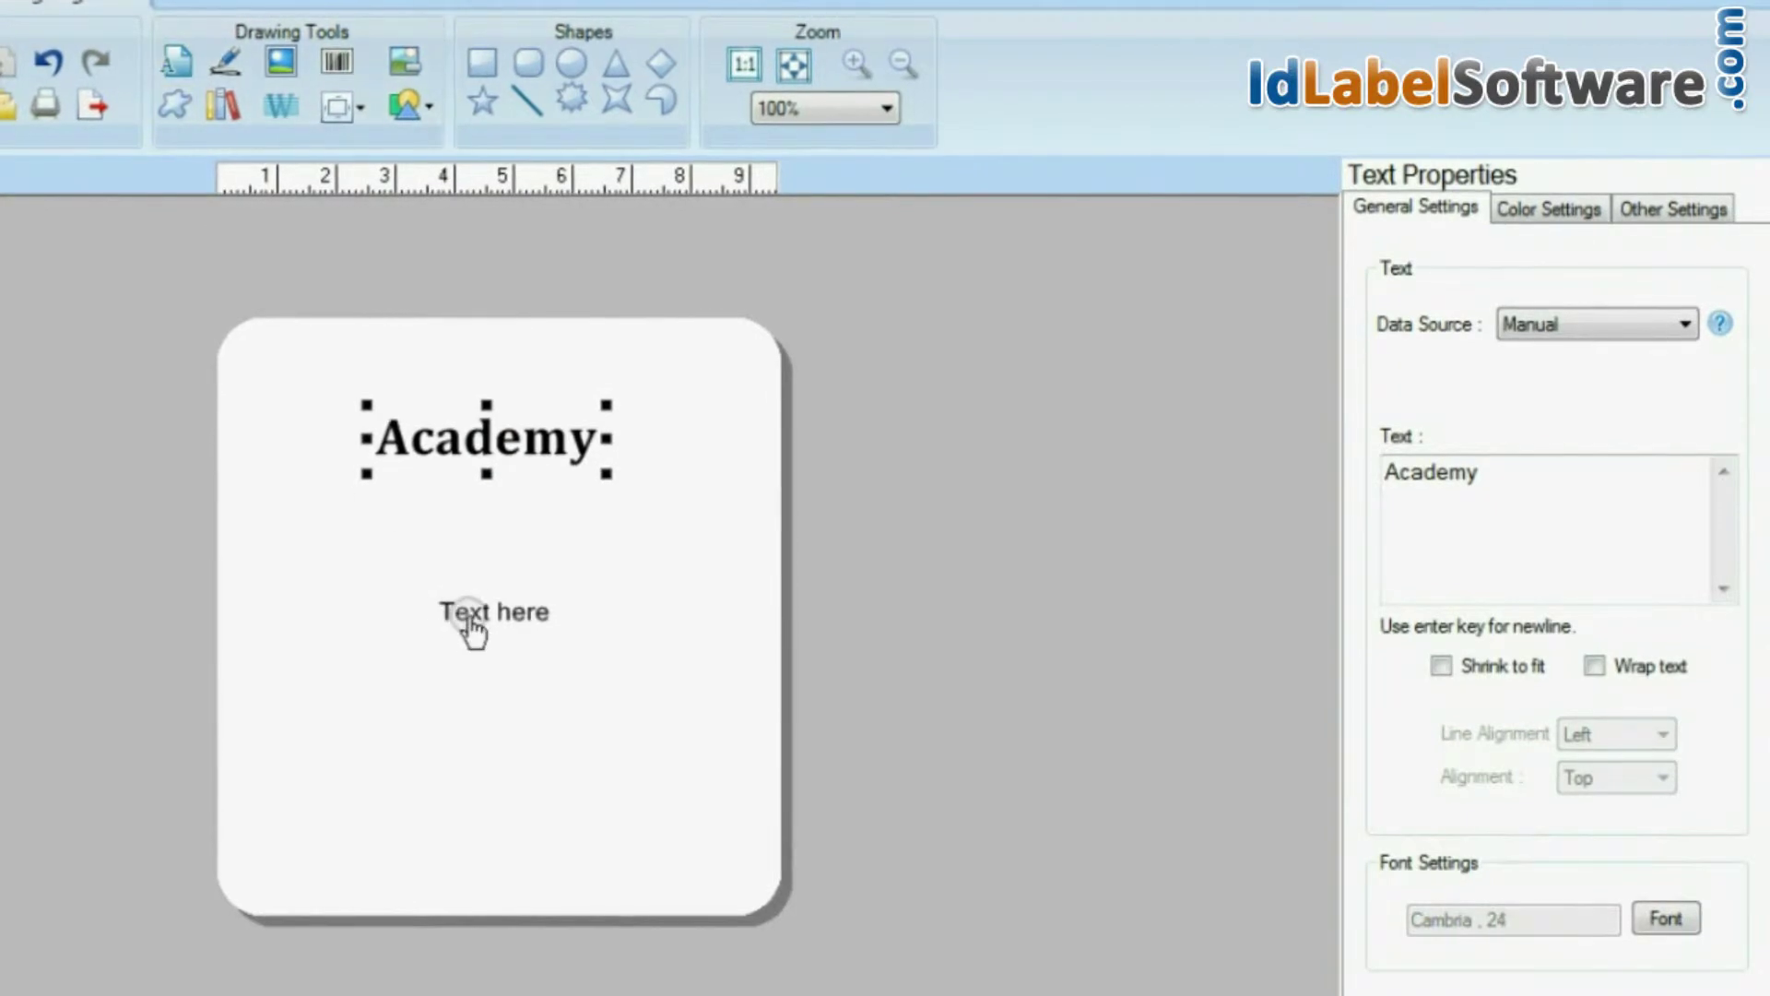
left_click_drag(467, 613, 476, 488)
left_click_drag(1476, 476, 1368, 480)
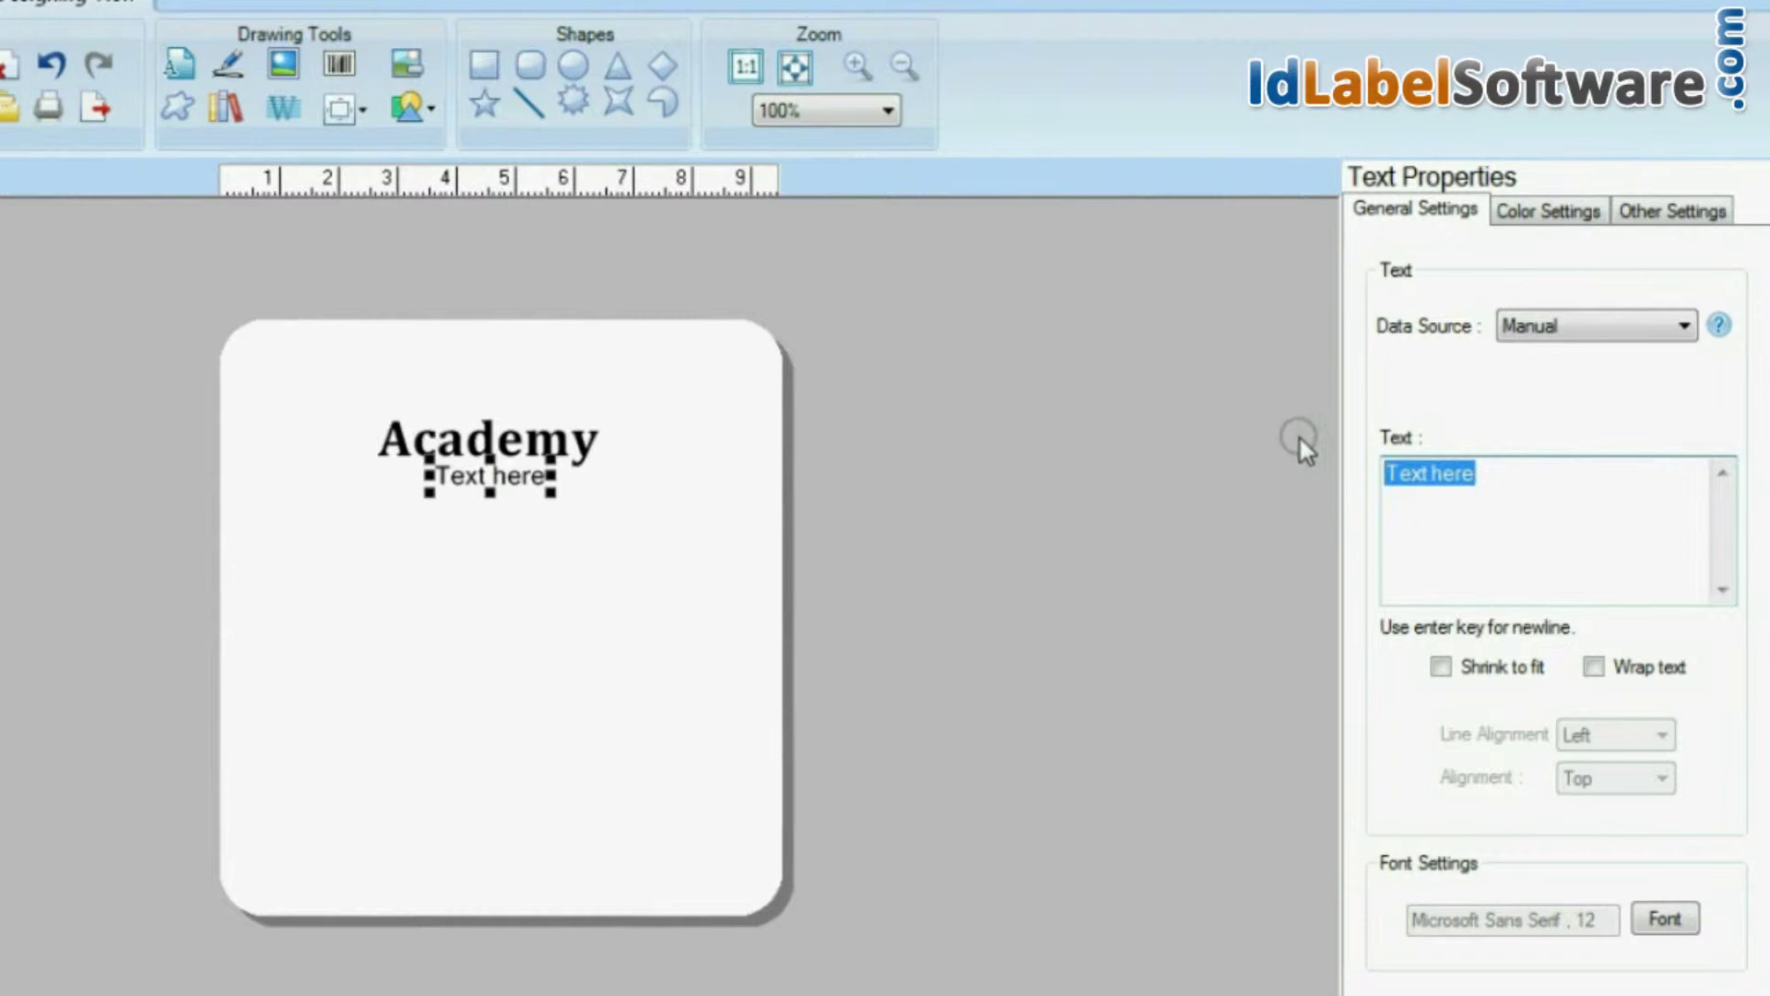
type("SPORTS +OUTDOORS")
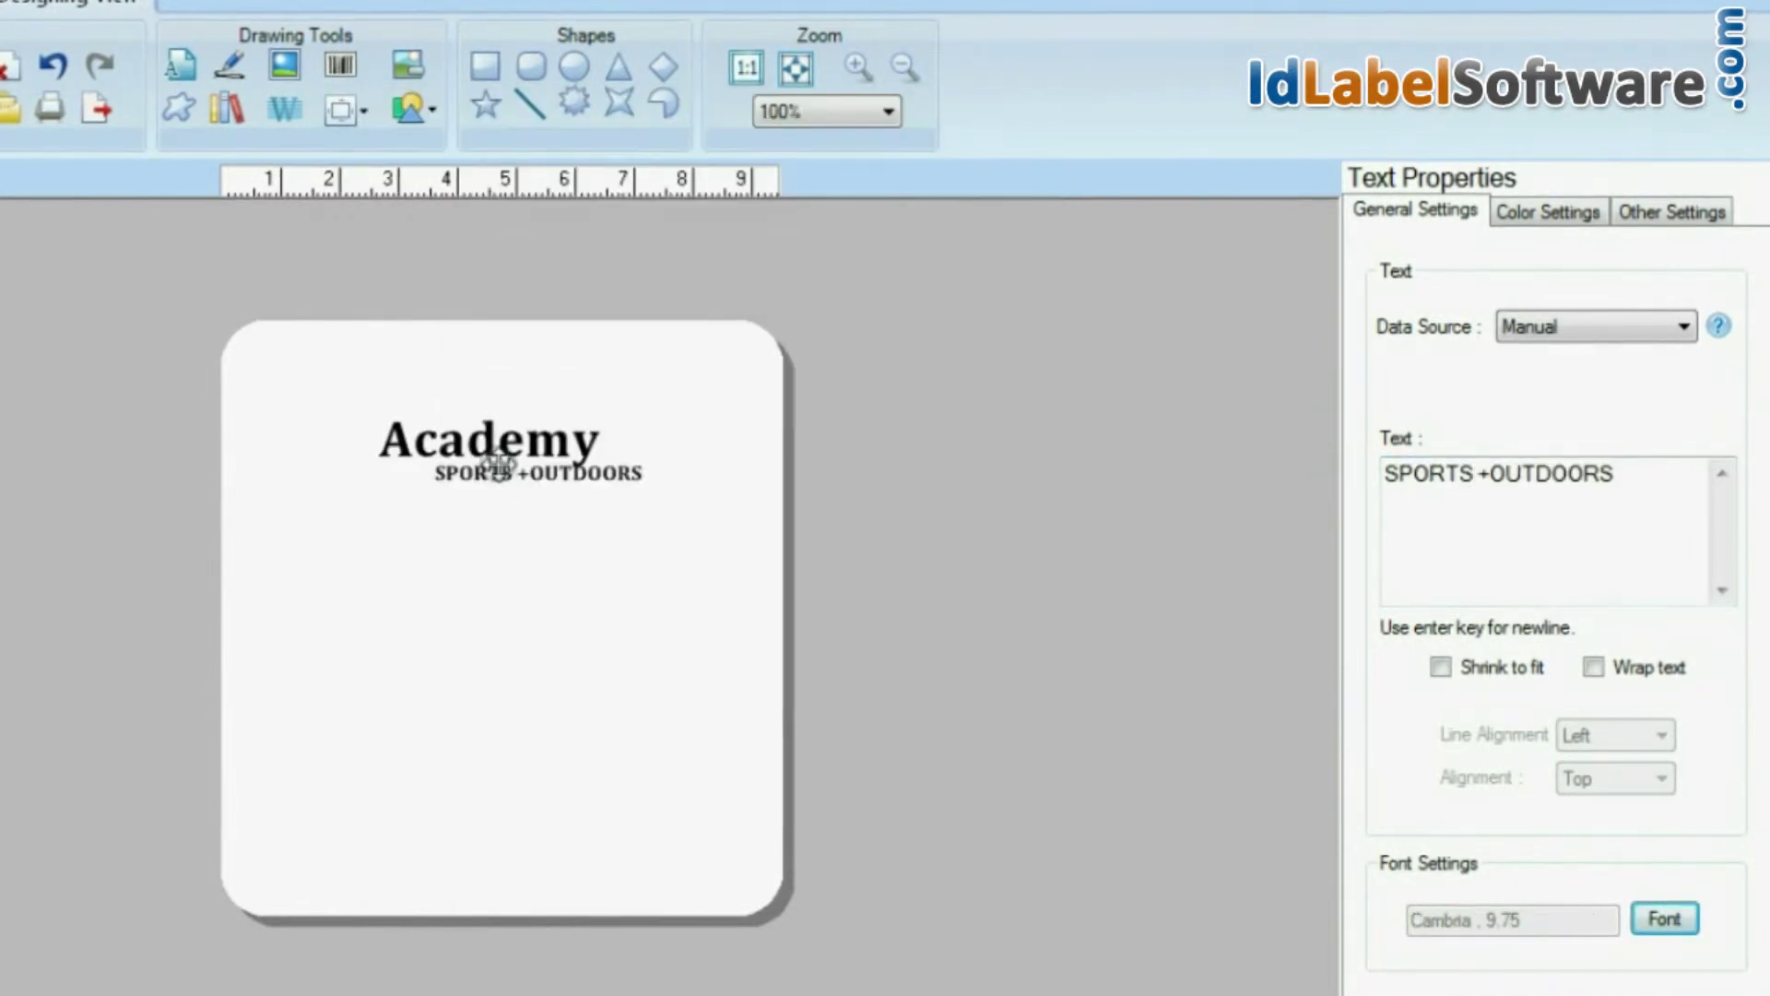
left_click_drag(497, 466, 422, 466)
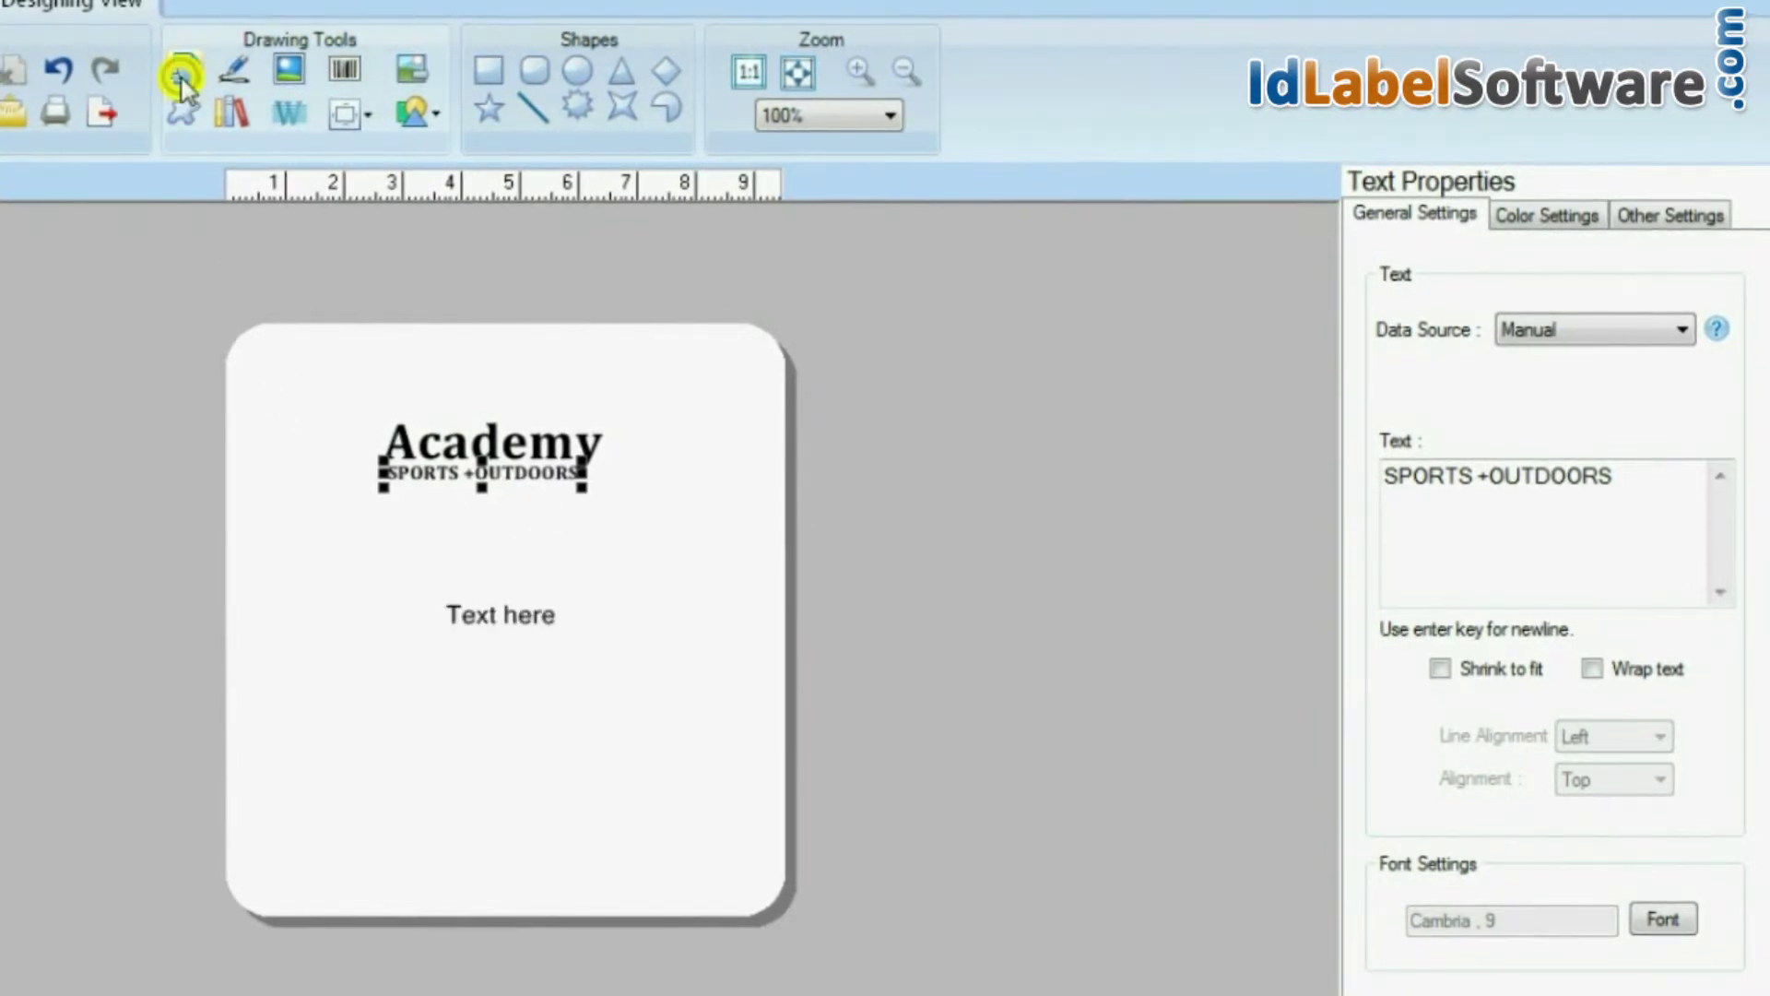
Step: Add a text object near the card's bottom reading '$12.99'
left_click(498, 633)
left_click_drag(495, 612, 470, 821)
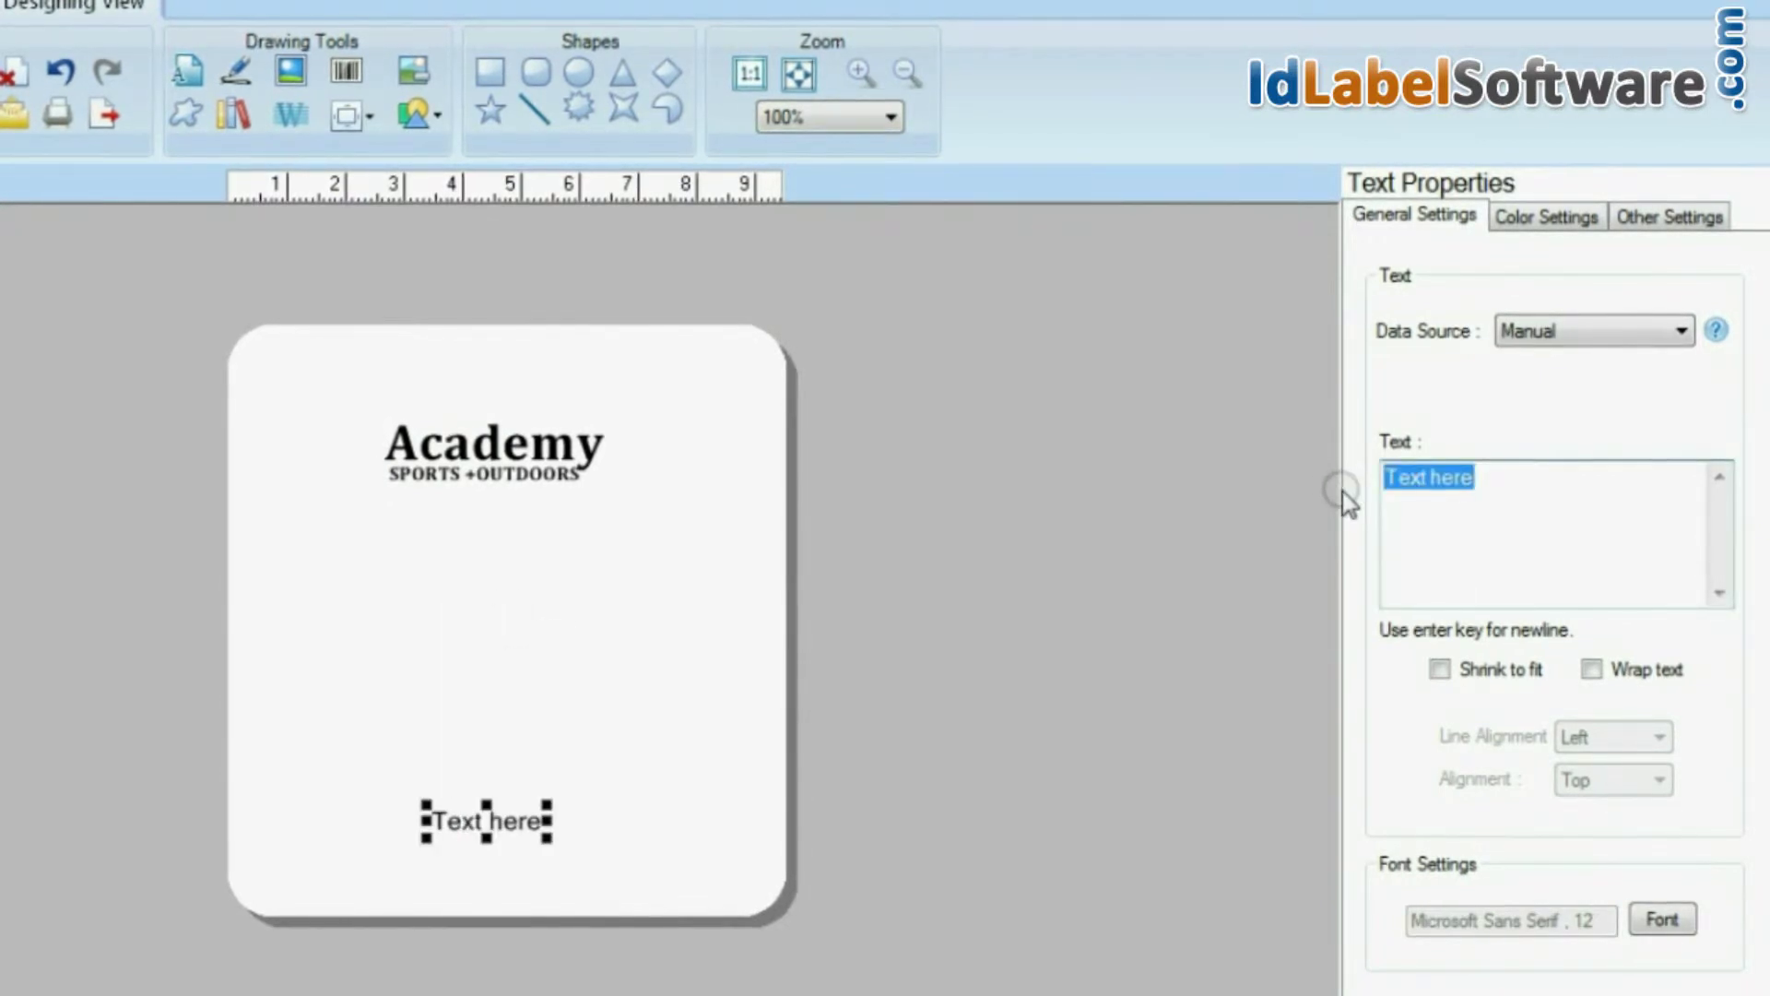
type("$12.99")
Step: Make the $12.99 price bold Cambria size 22 and move it up slightly
left_click(1662, 919)
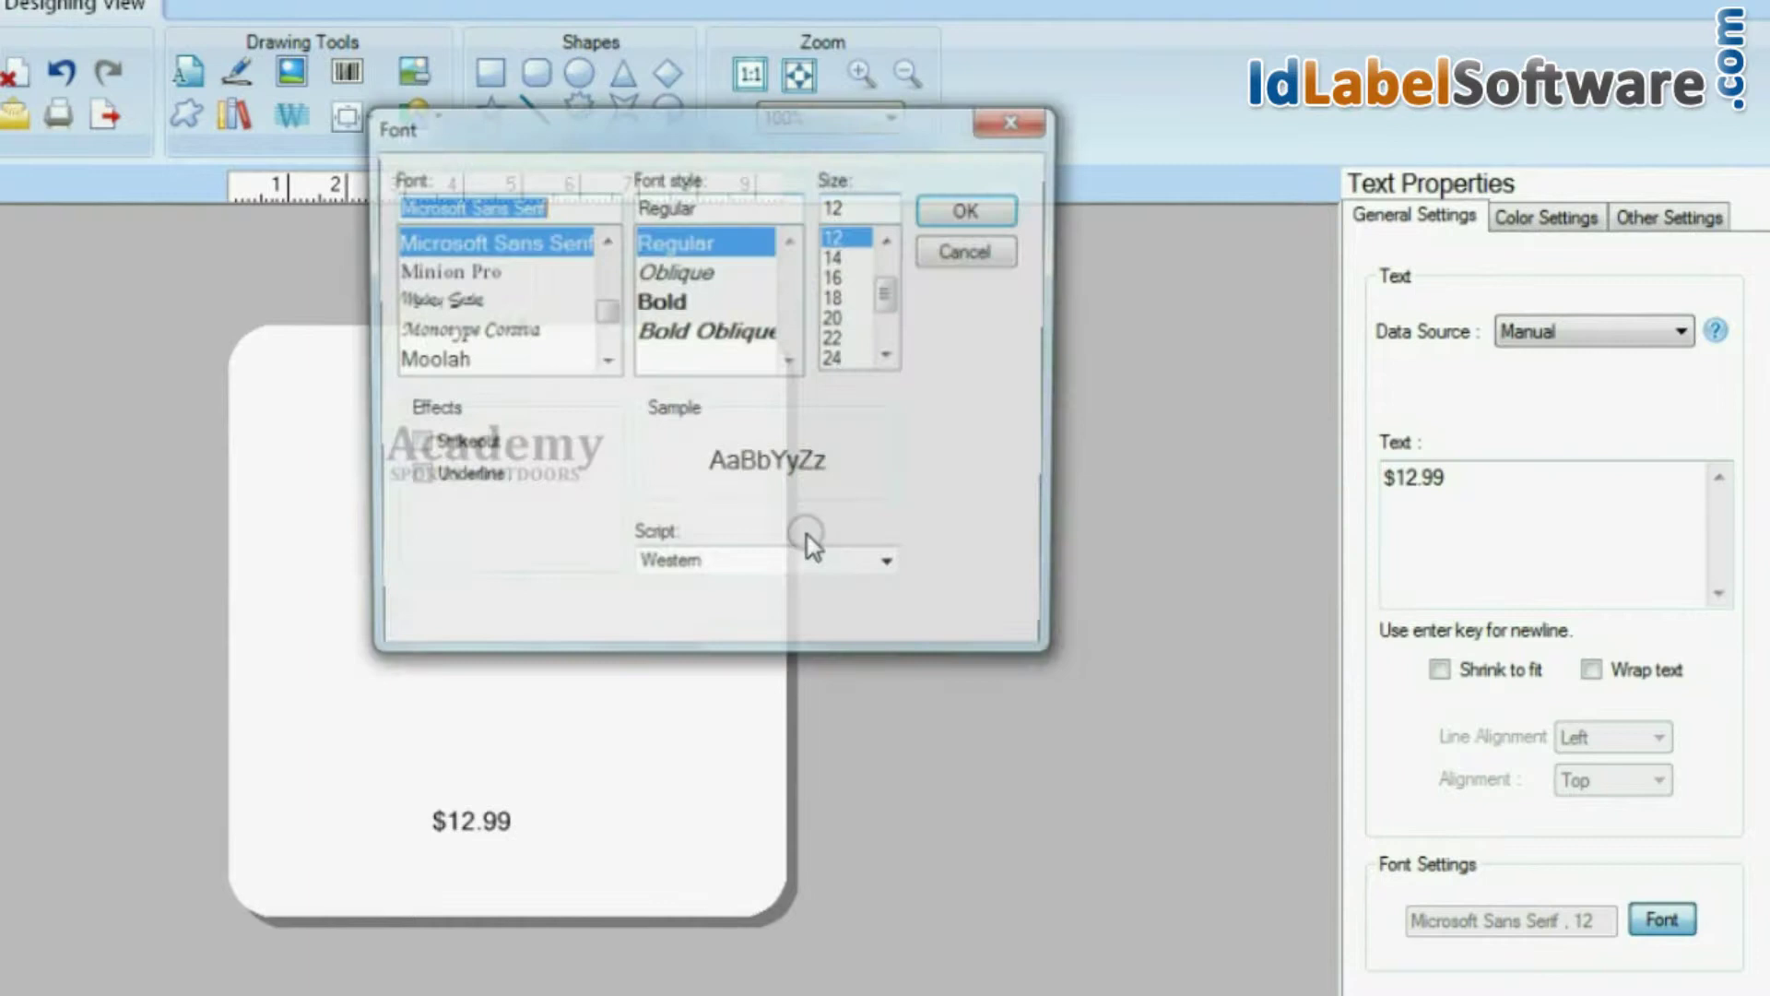
type("ca")
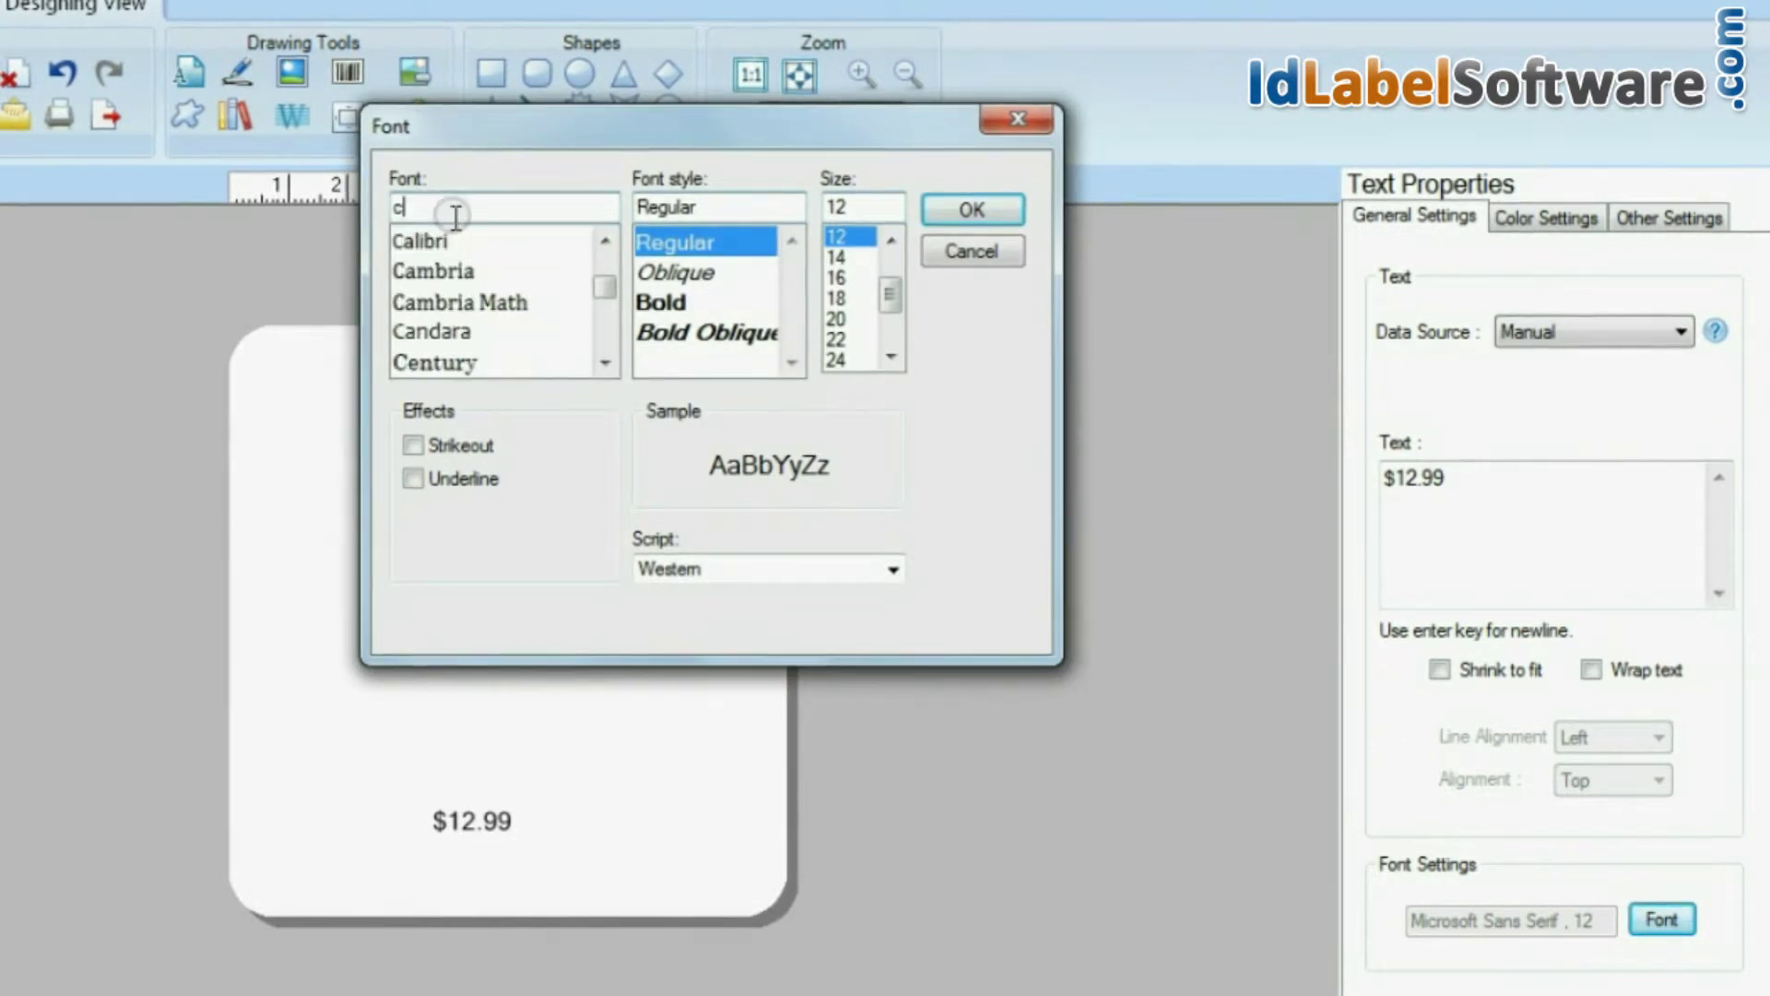
left_click(682, 300)
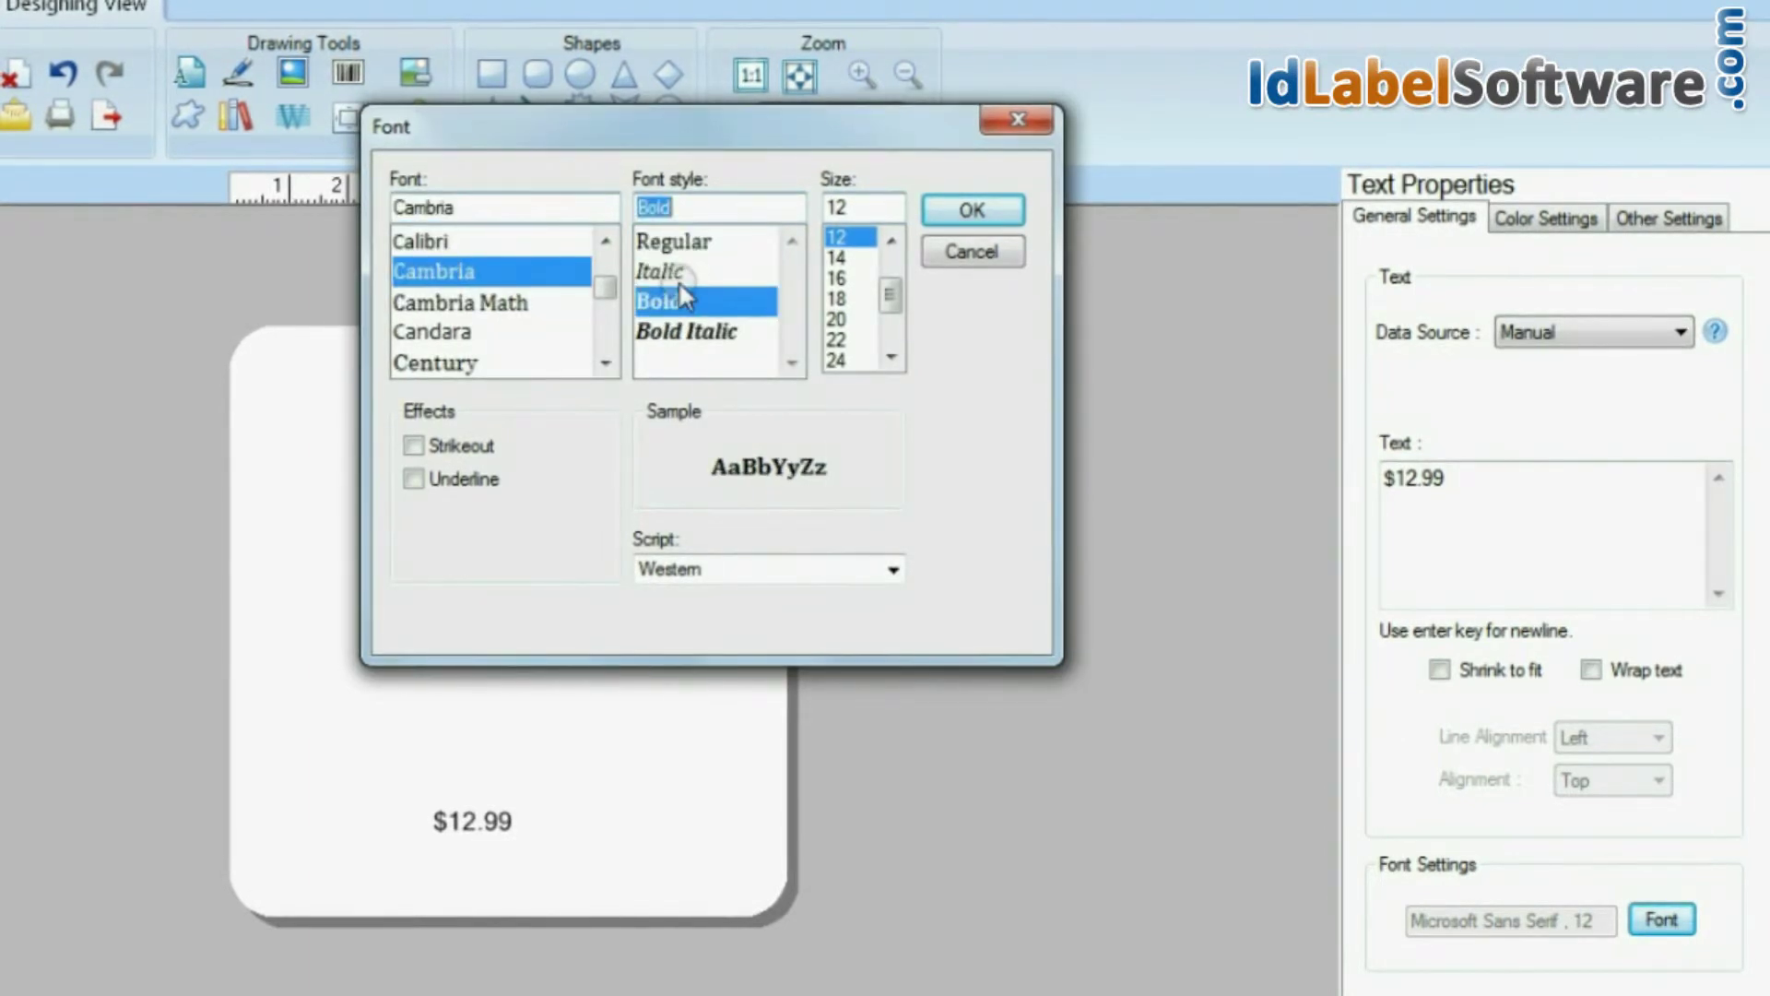
left_click_drag(893, 299, 892, 305)
left_click(836, 319)
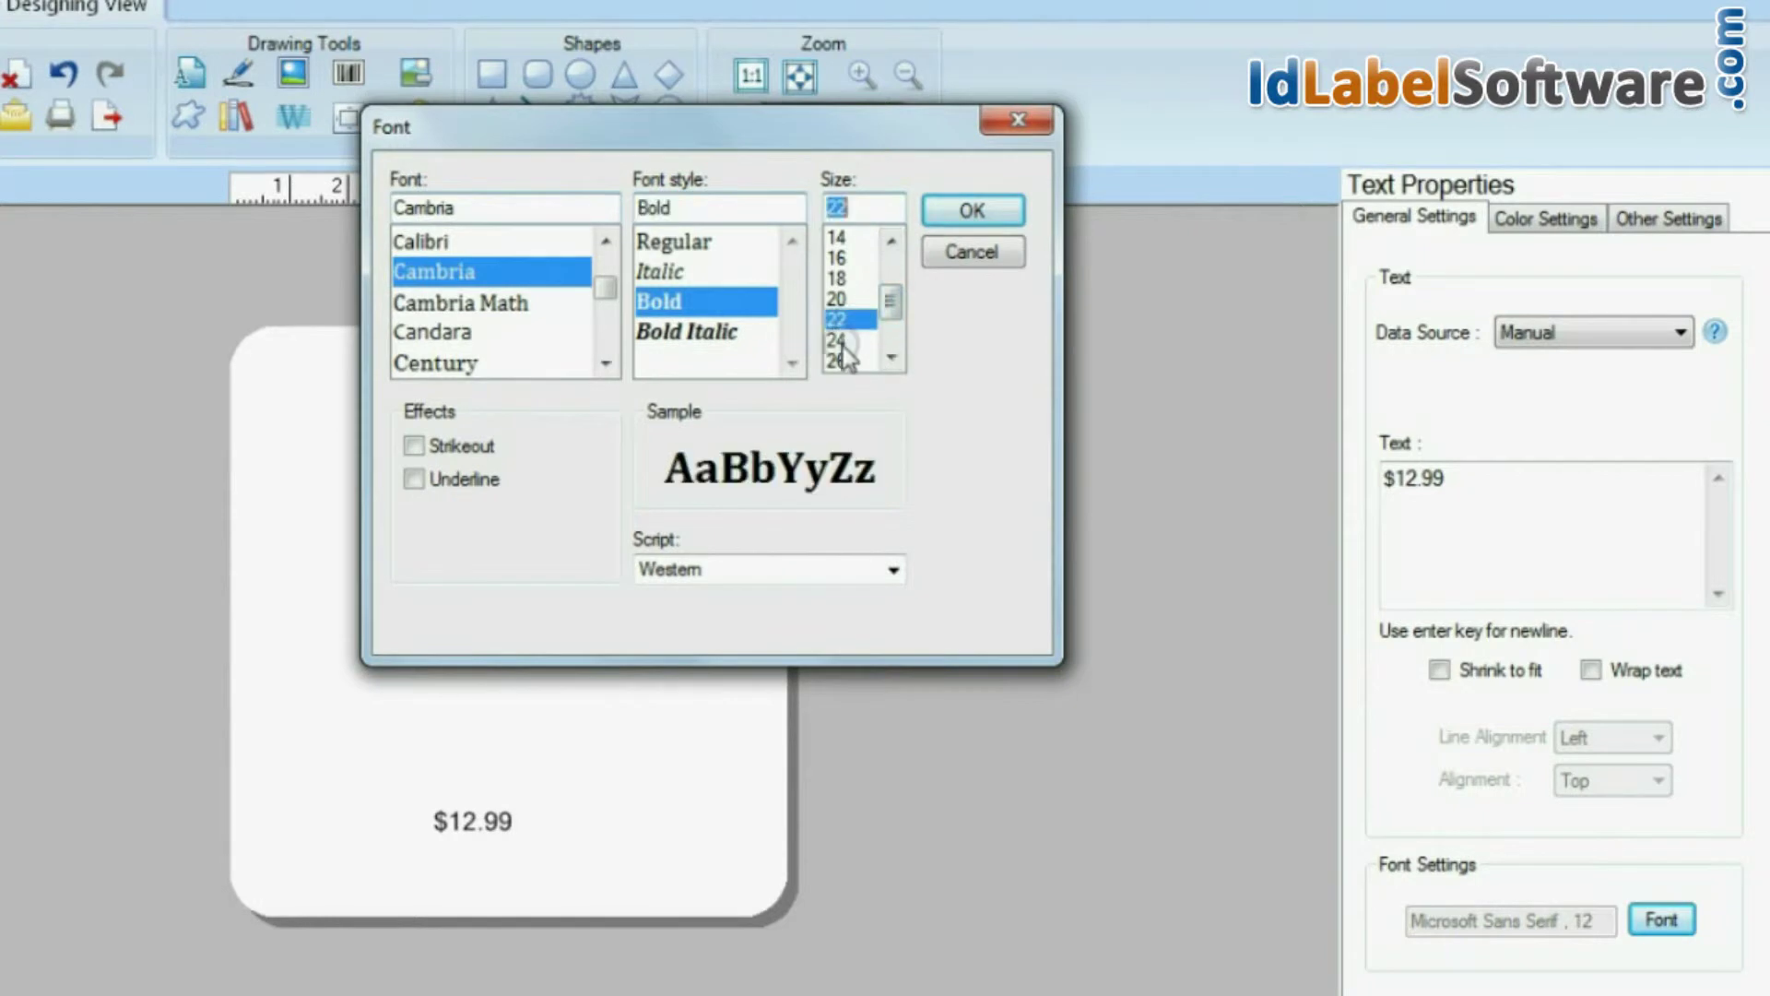
left_click(975, 211)
left_click_drag(493, 844, 486, 776)
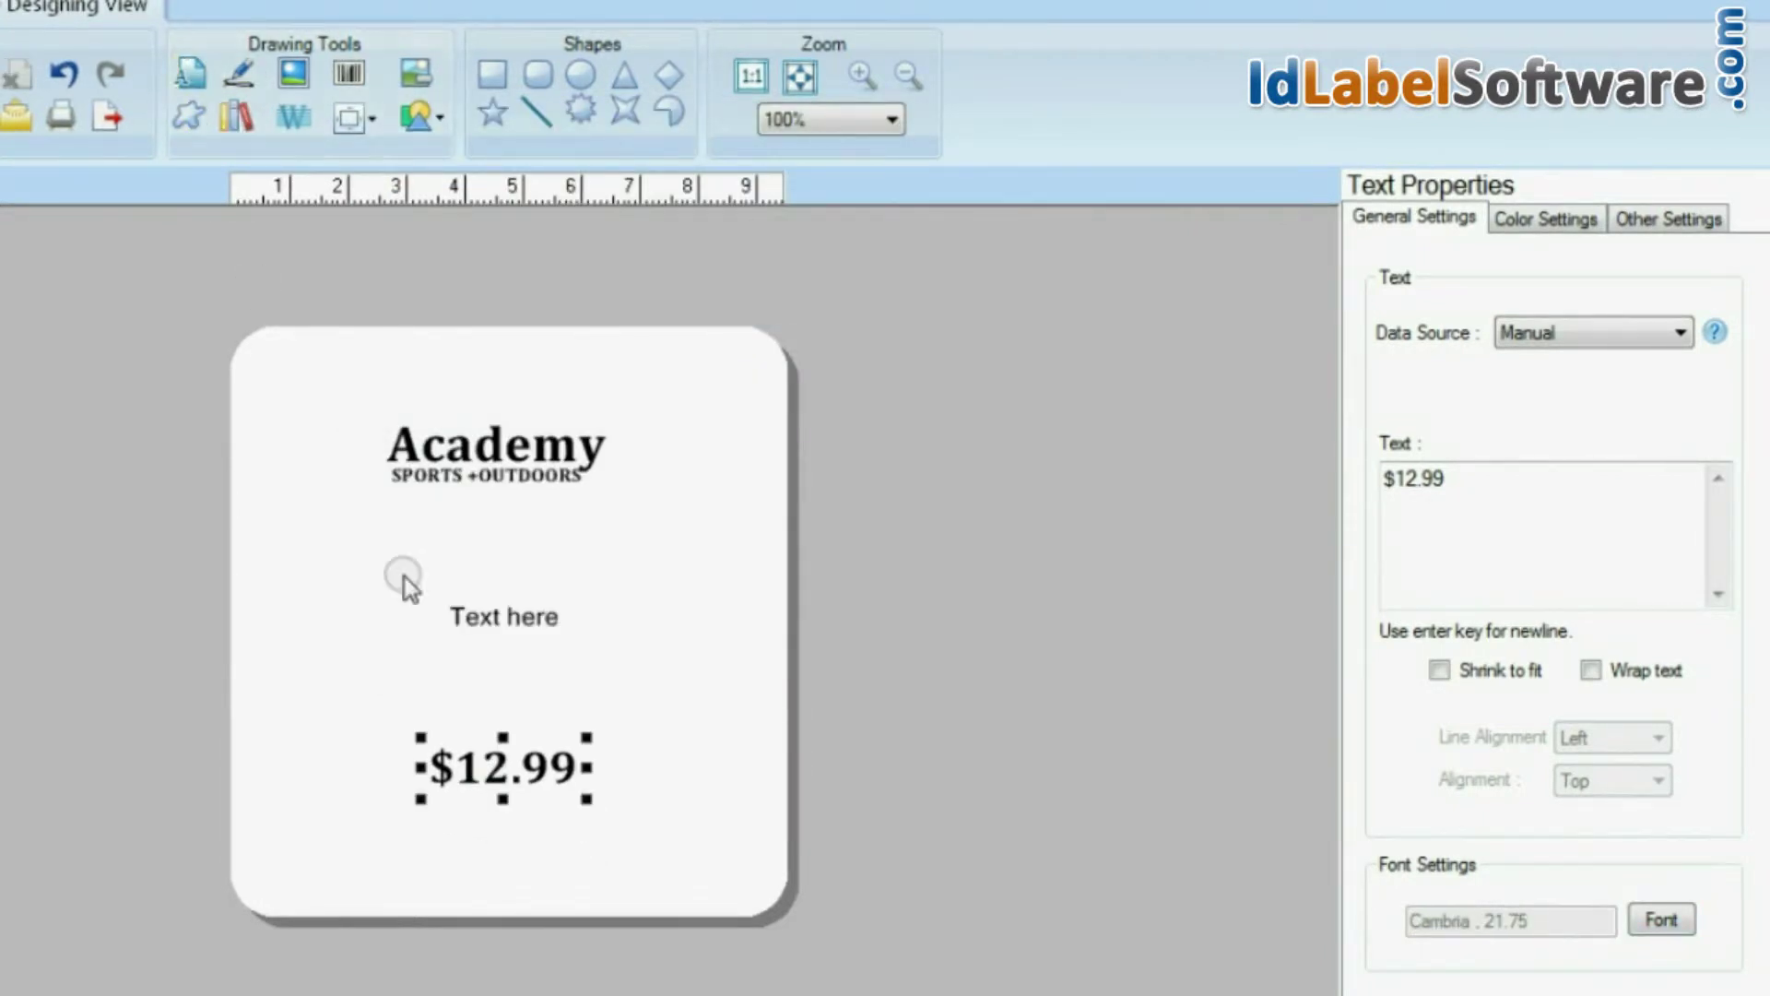
Step: Move the middle placeholder below the price and change it to 'EVERY DAY'
left_click_drag(483, 634, 487, 886)
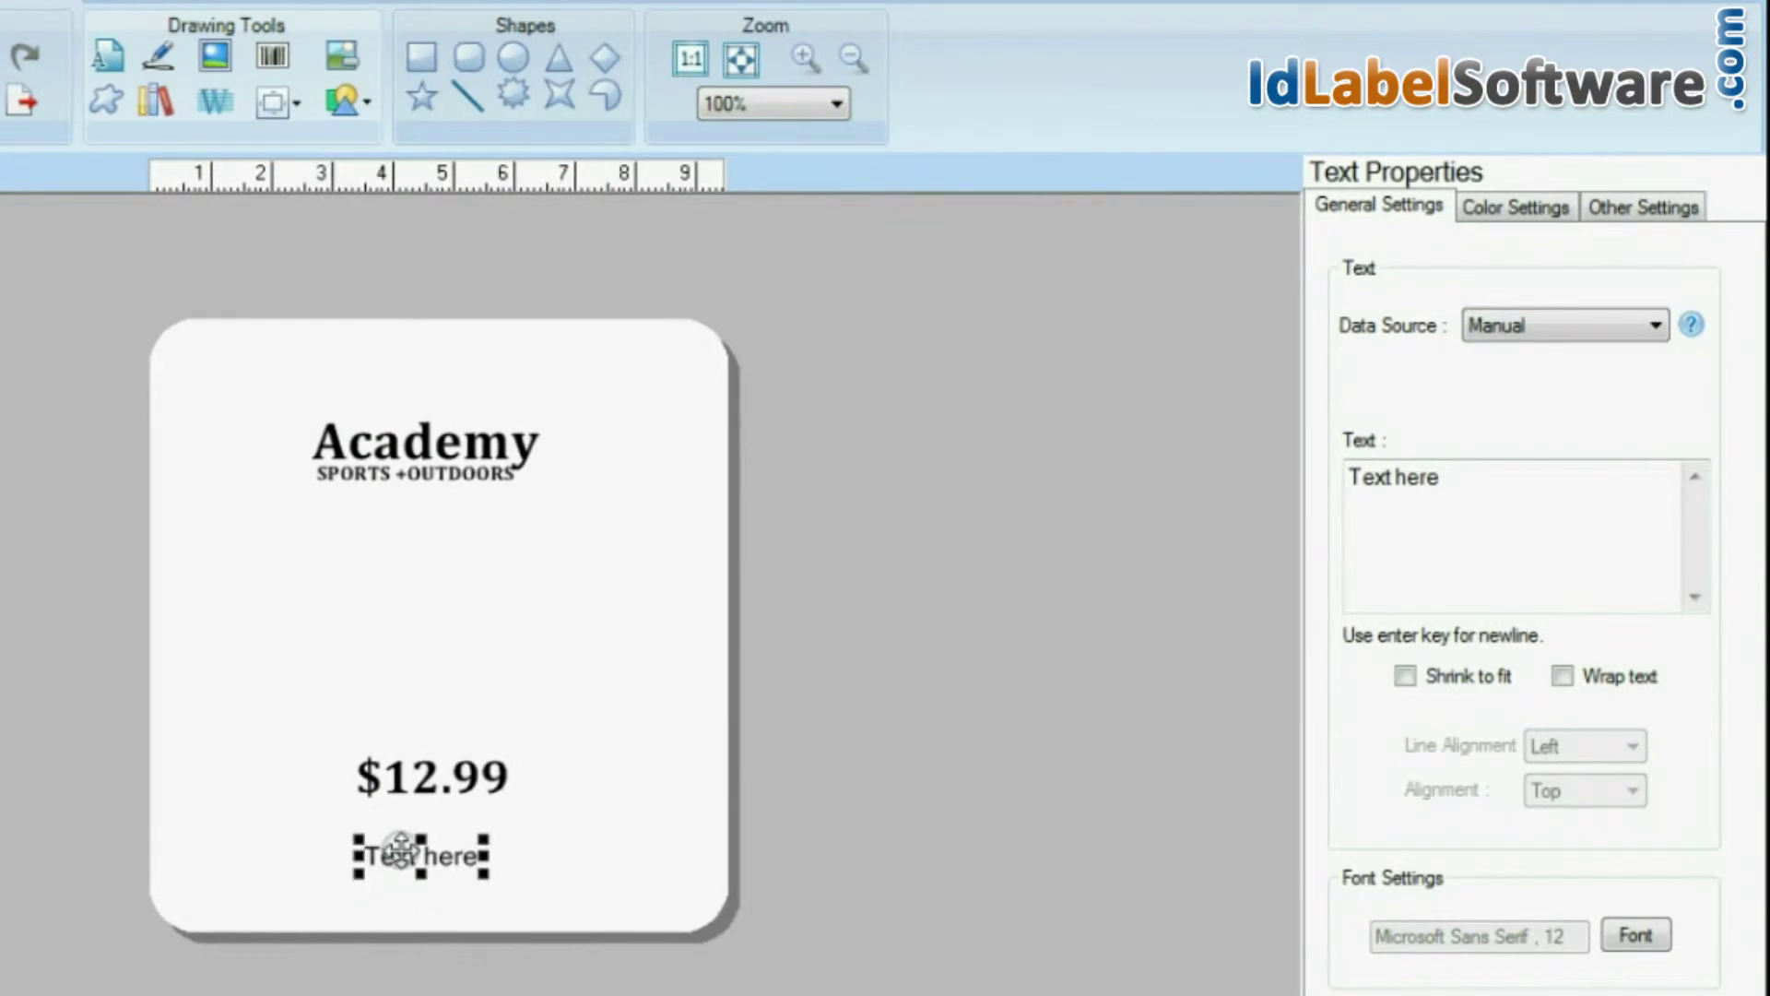
left_click_drag(1505, 475, 1245, 486)
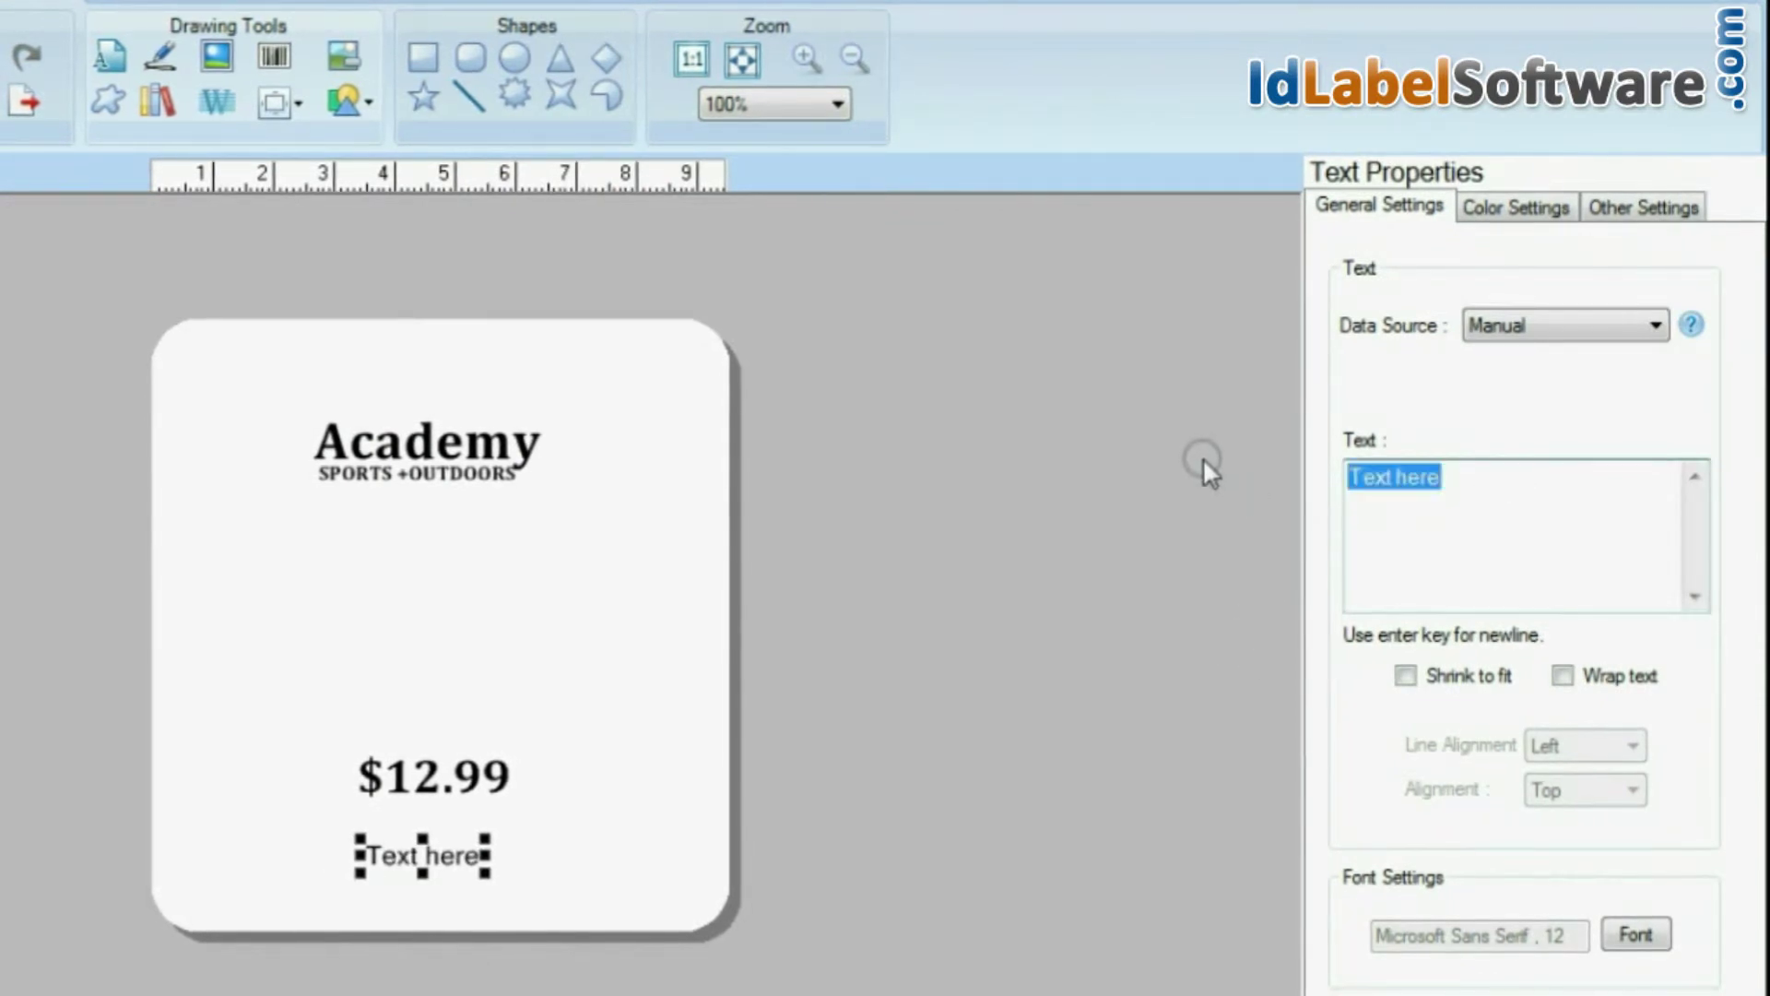
type("EVERY DAY")
Step: Set EVERY DAY to Cambria size 18 and nudge it up and left
left_click(1637, 933)
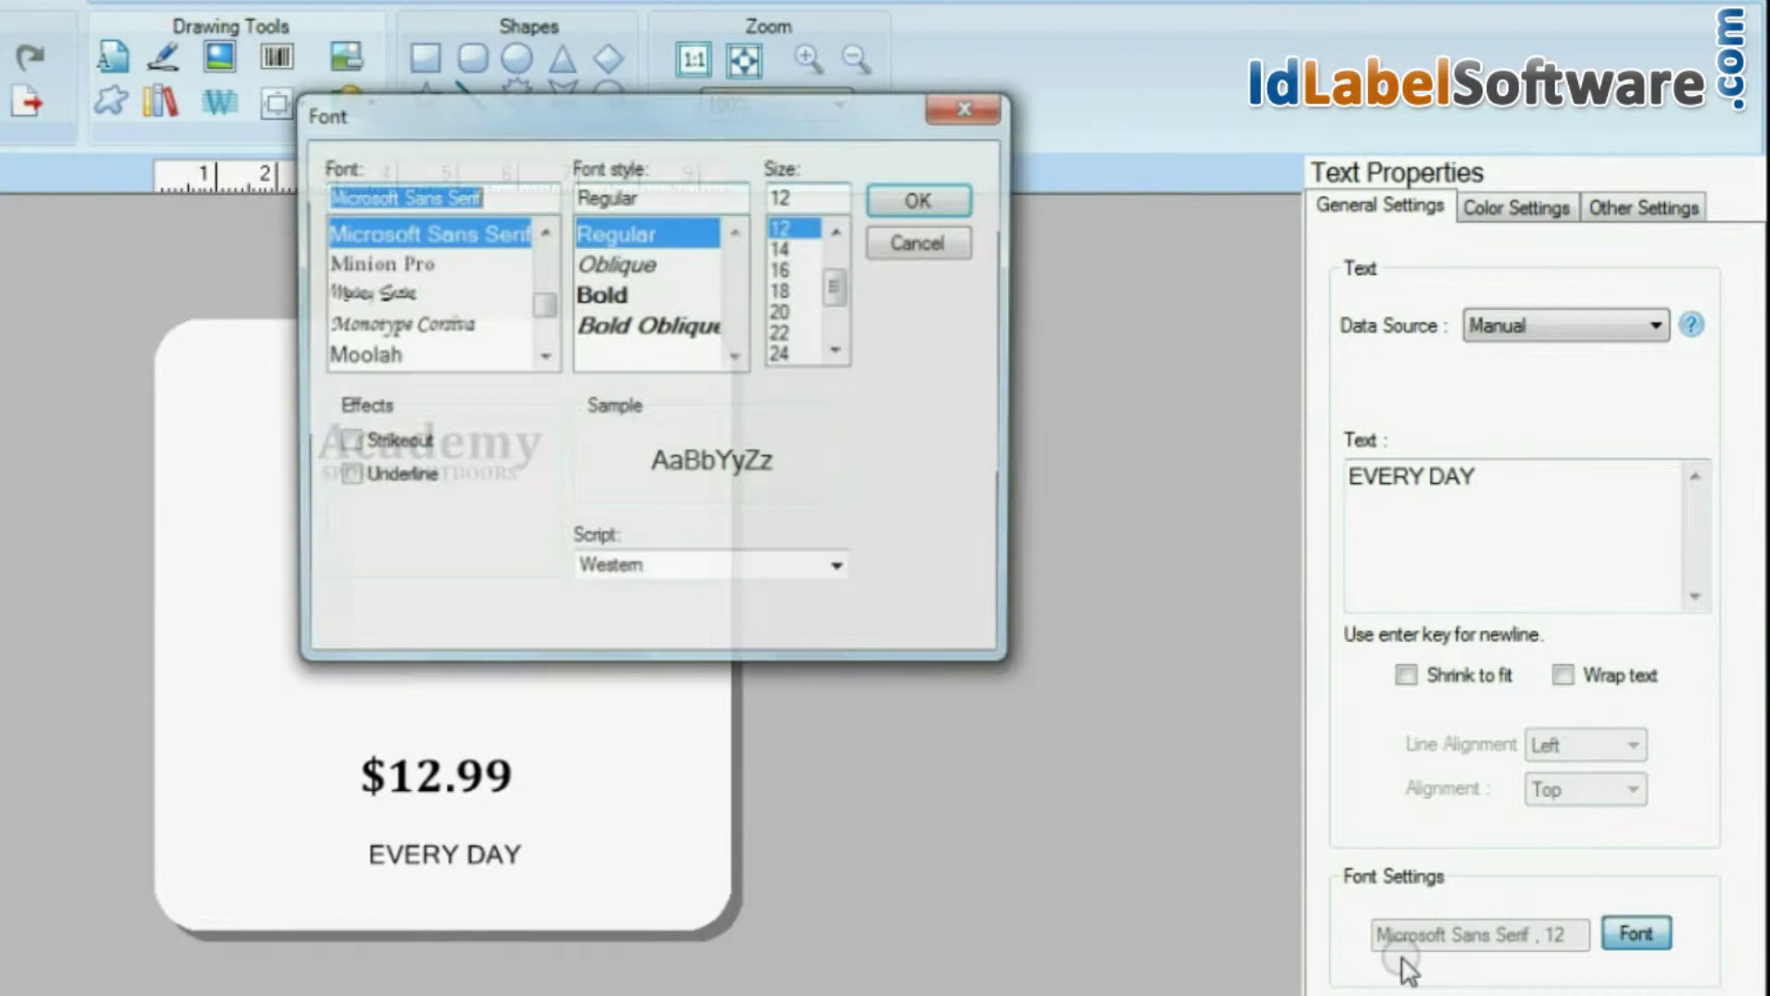
type("c")
left_click(447, 264)
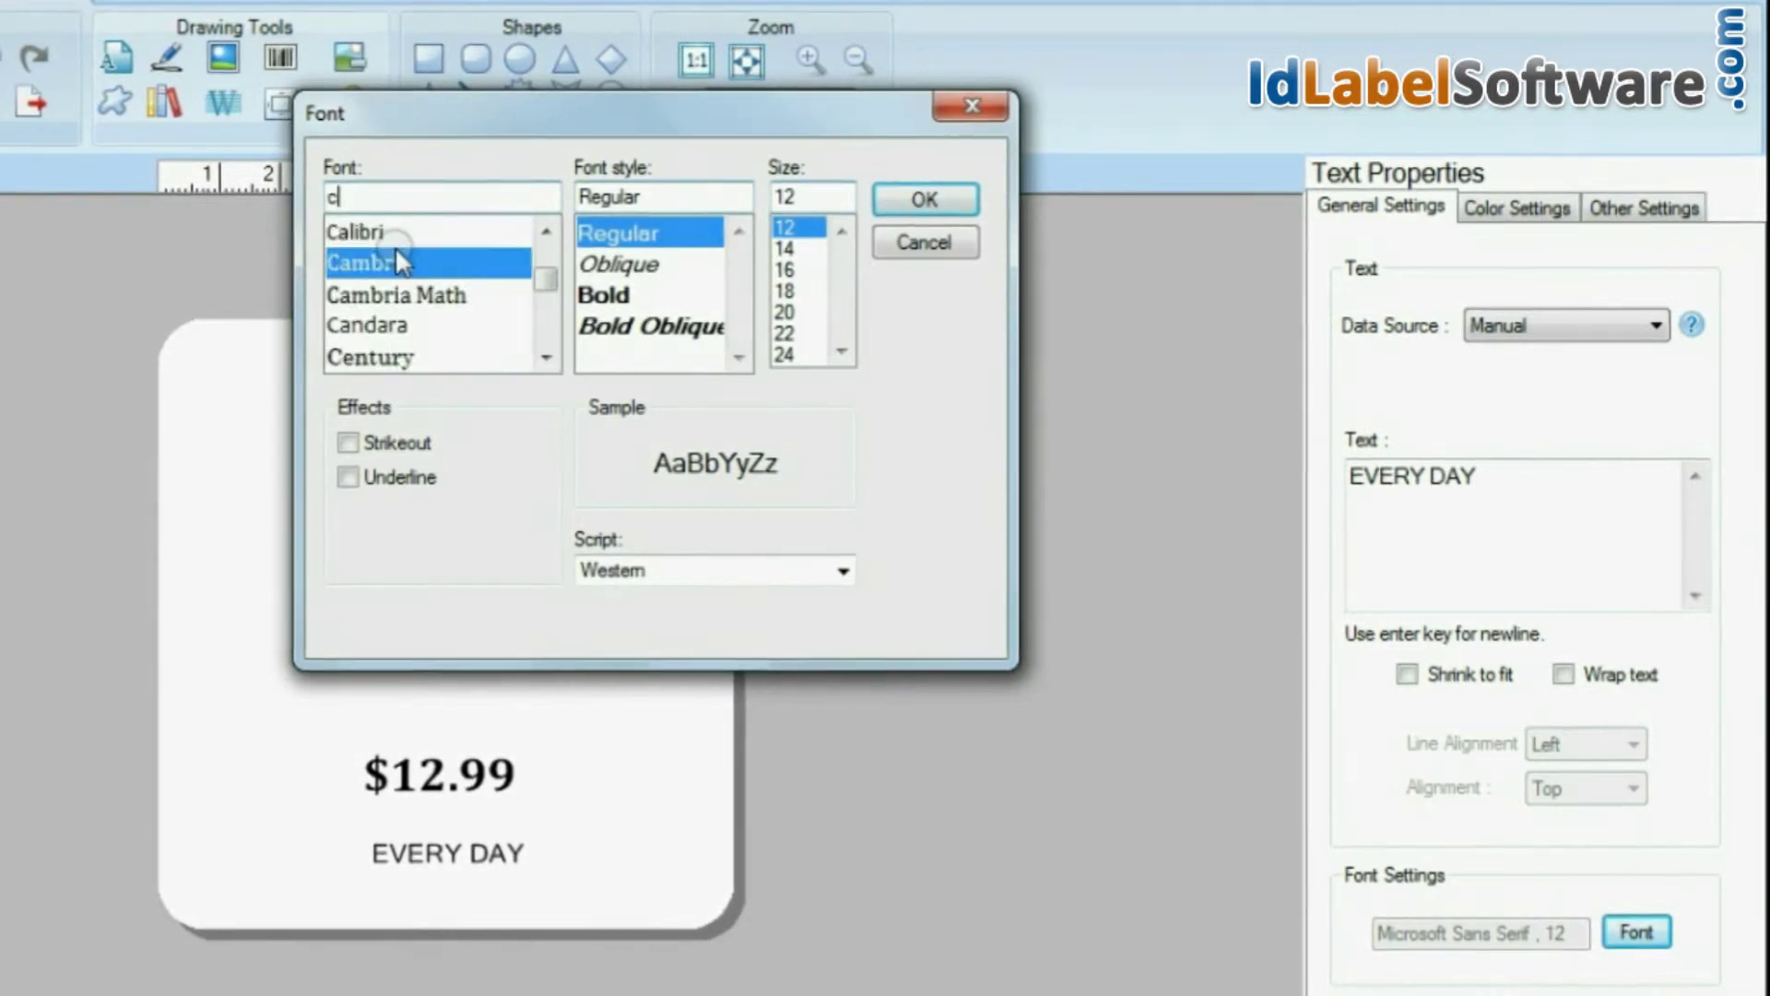
left_click(786, 292)
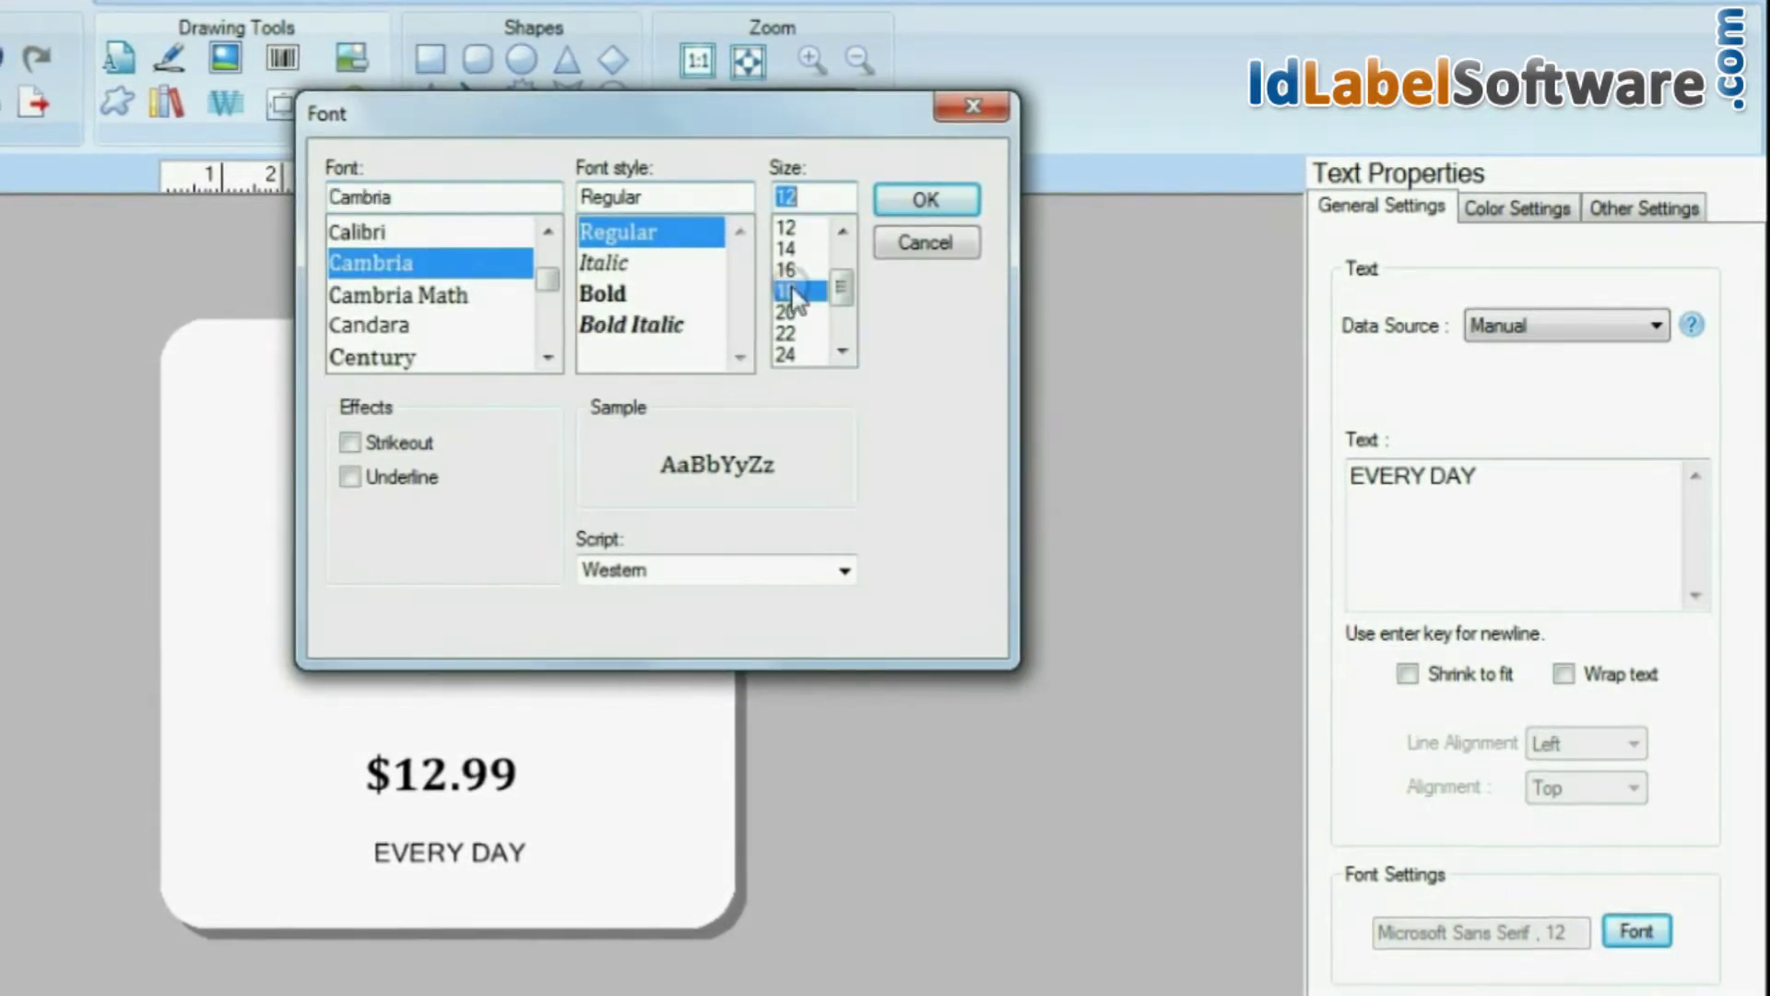
left_click(925, 200)
mouse_move(467, 854)
left_mouse_down()
mouse_move(415, 849)
mouse_move(434, 845)
left_mouse_up()
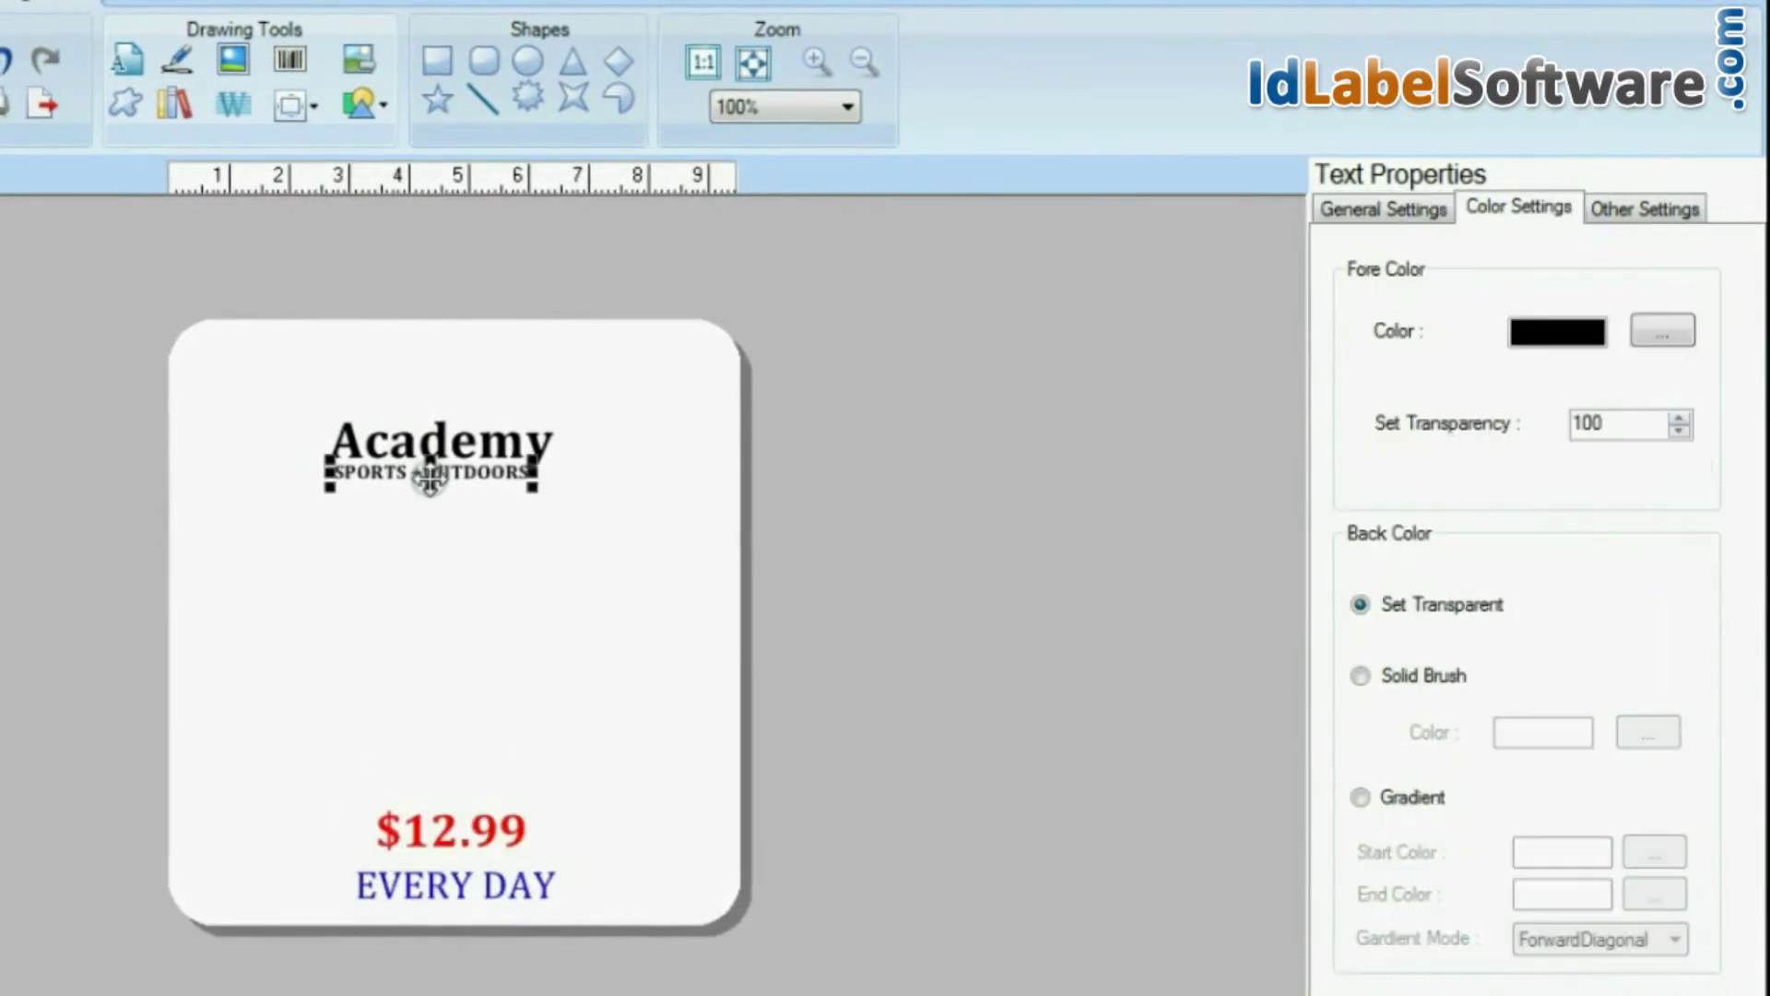
Step: Choose a pinkish-red fore colour and darken it to a deep red
left_click(1667, 333)
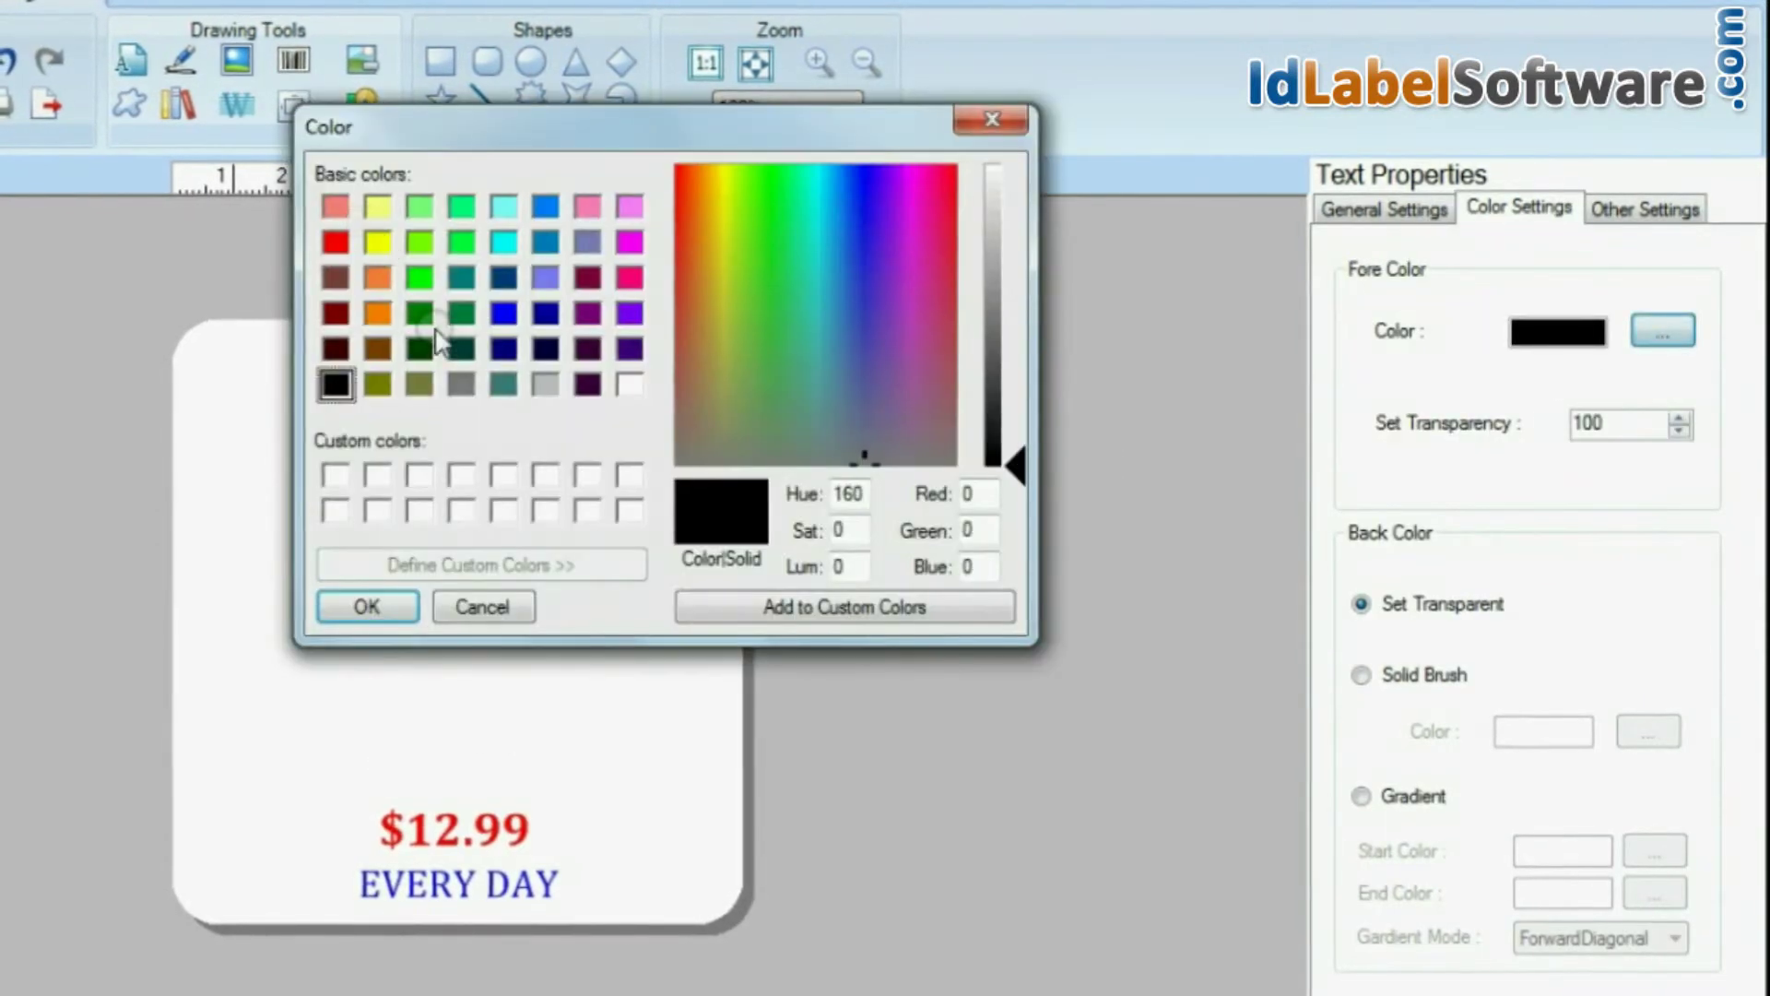
left_click(337, 209)
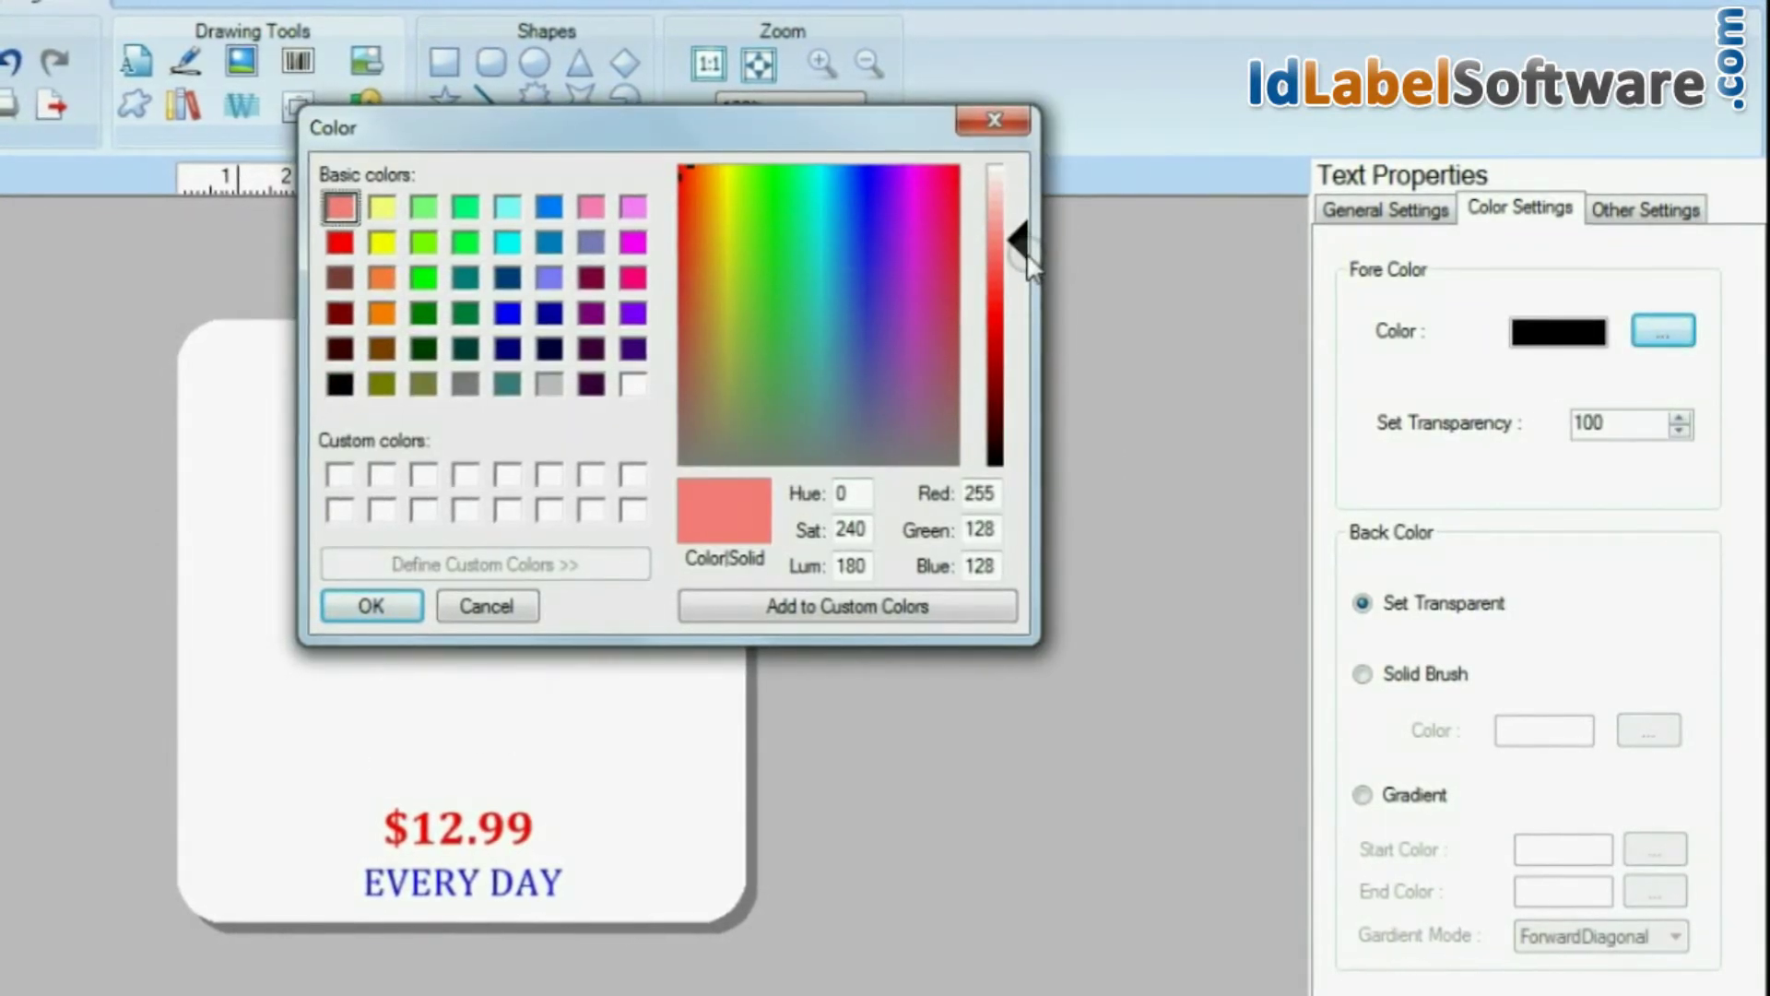
left_click_drag(1033, 260, 1018, 293)
Step: Apply the deep red colour and add a new barcode to the card
left_click(376, 605)
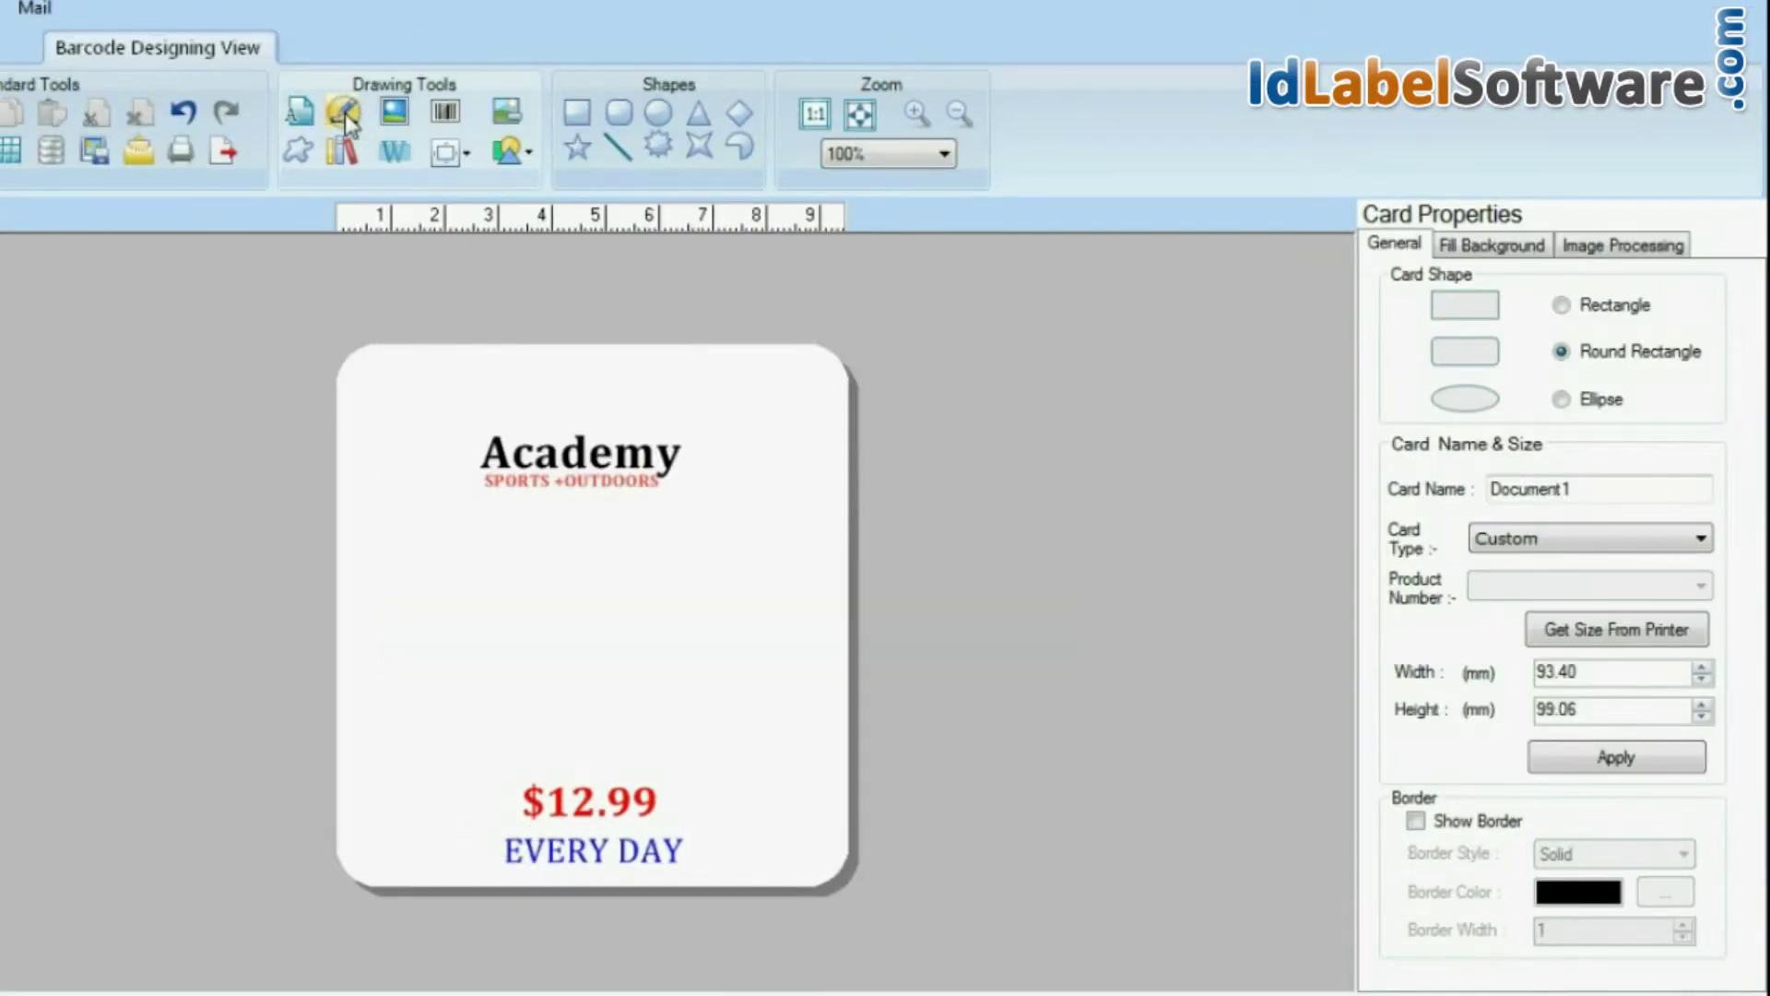
left_click(446, 116)
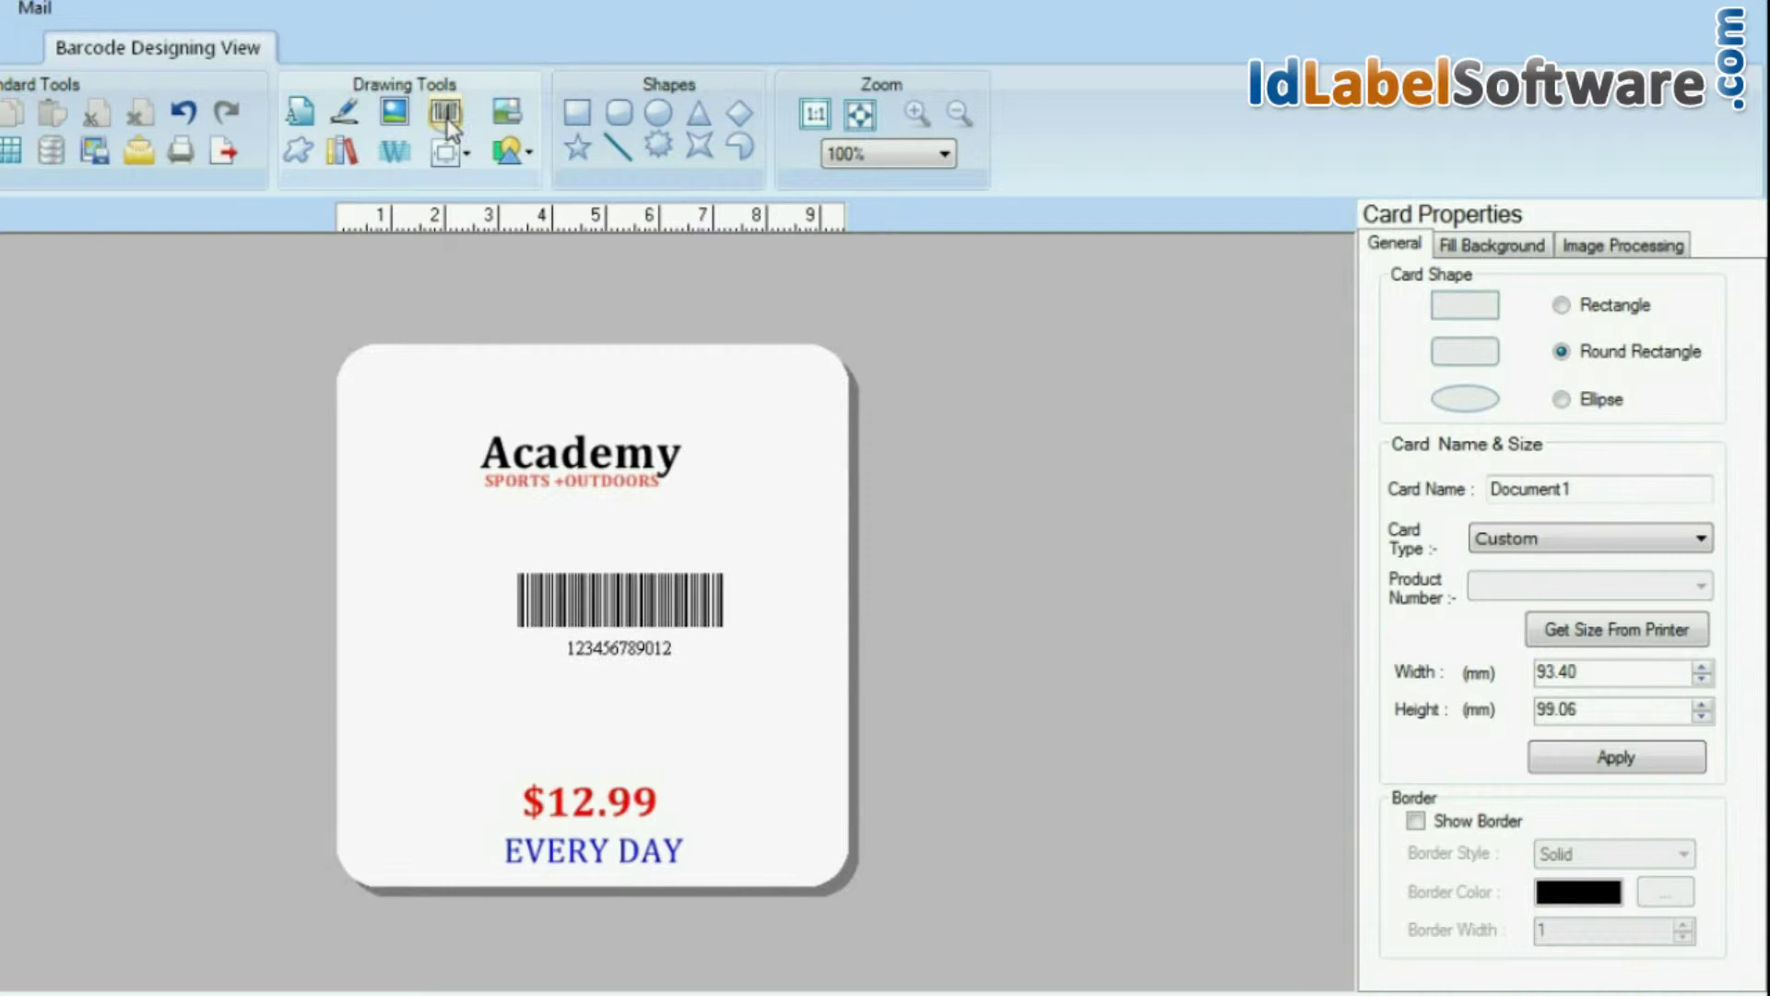
left_click(594, 604)
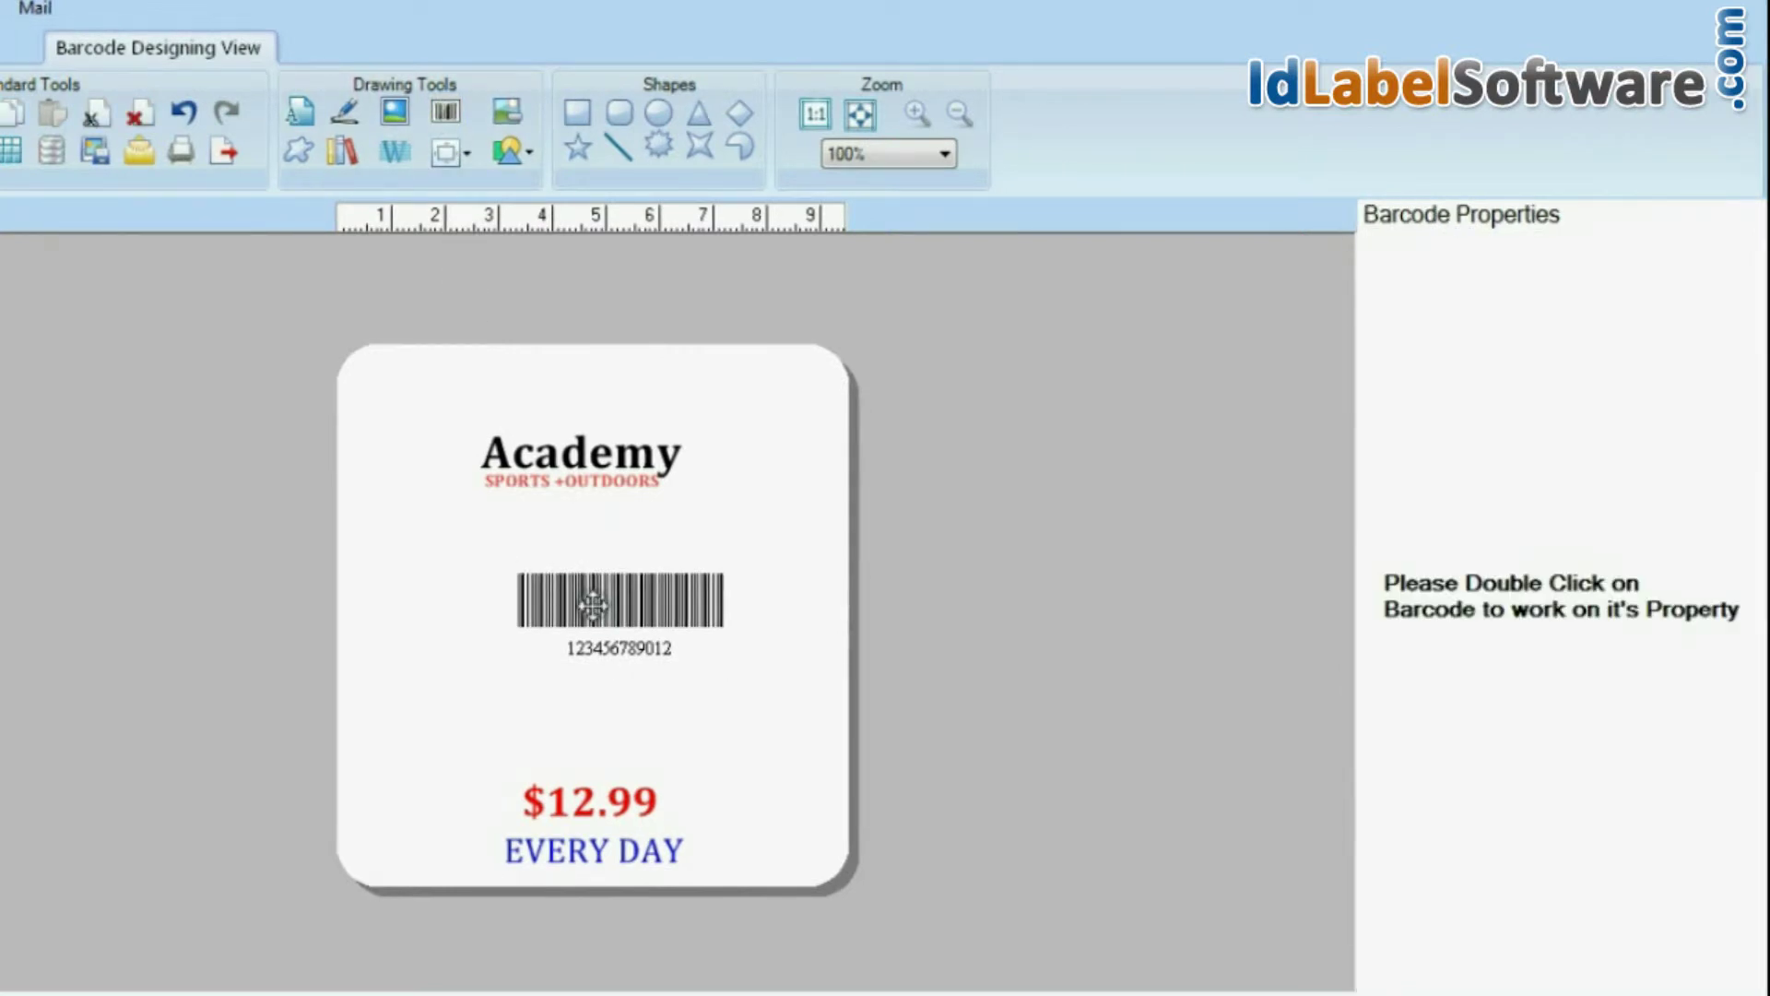
double_click(544, 576)
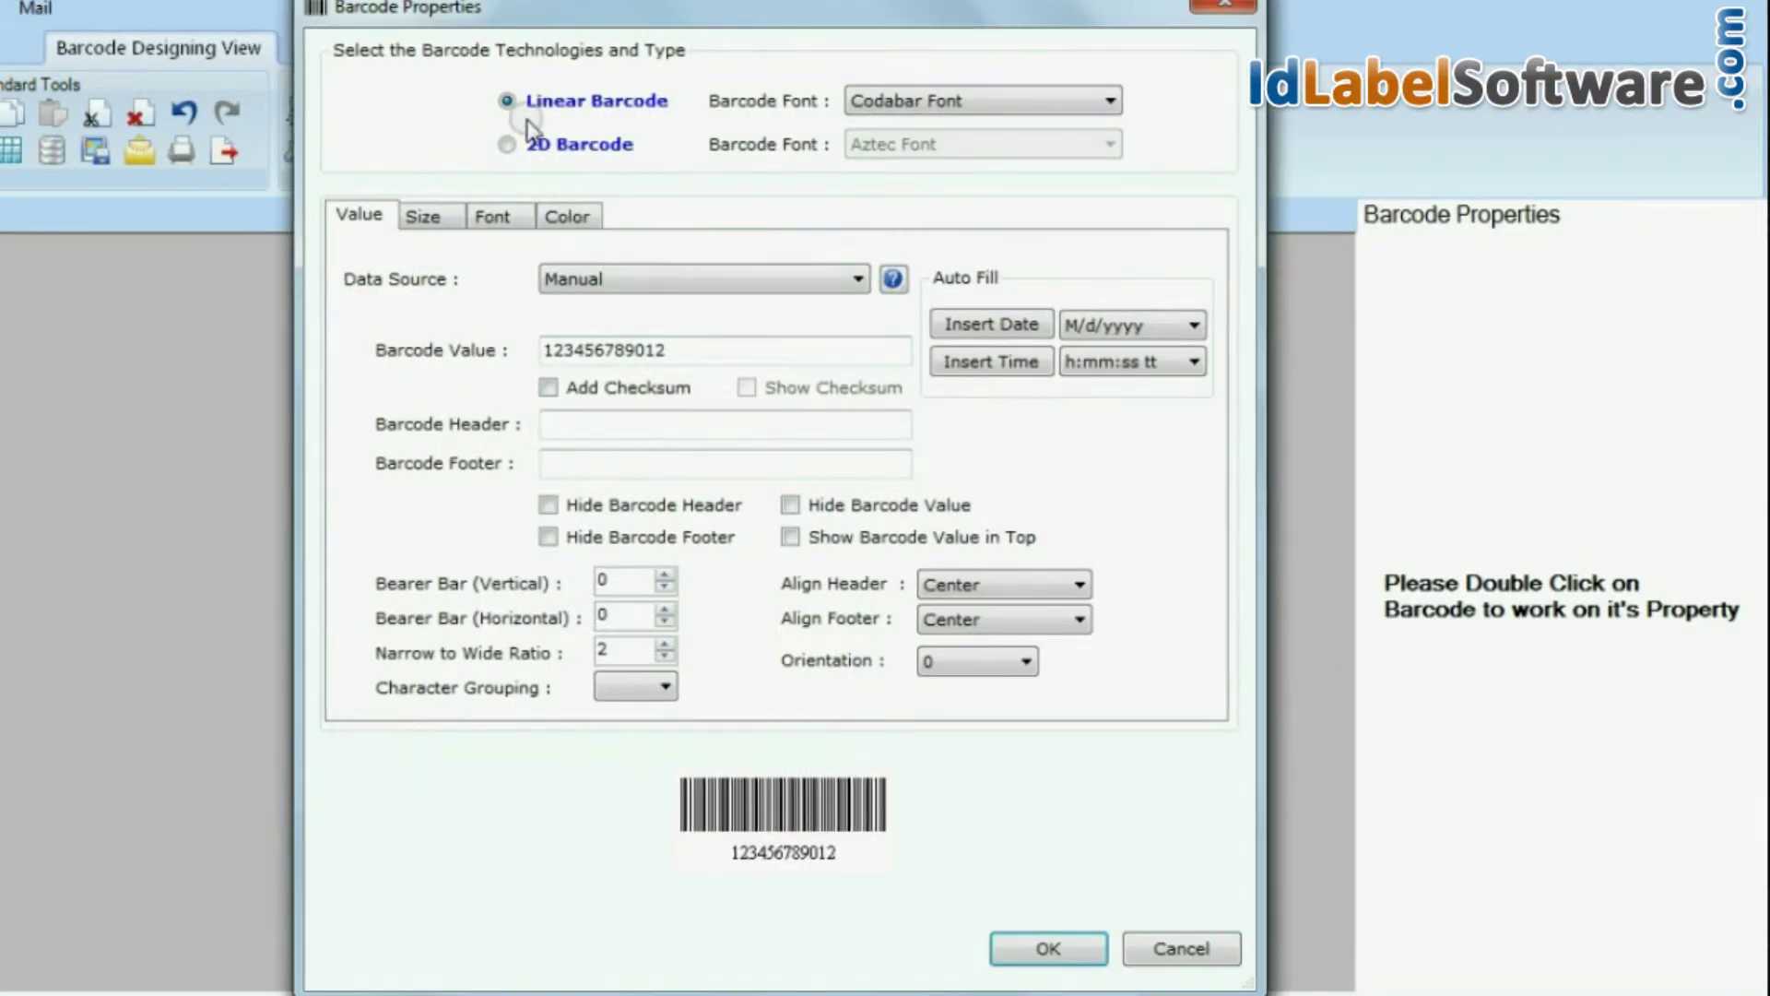
left_click(537, 148)
left_click(563, 103)
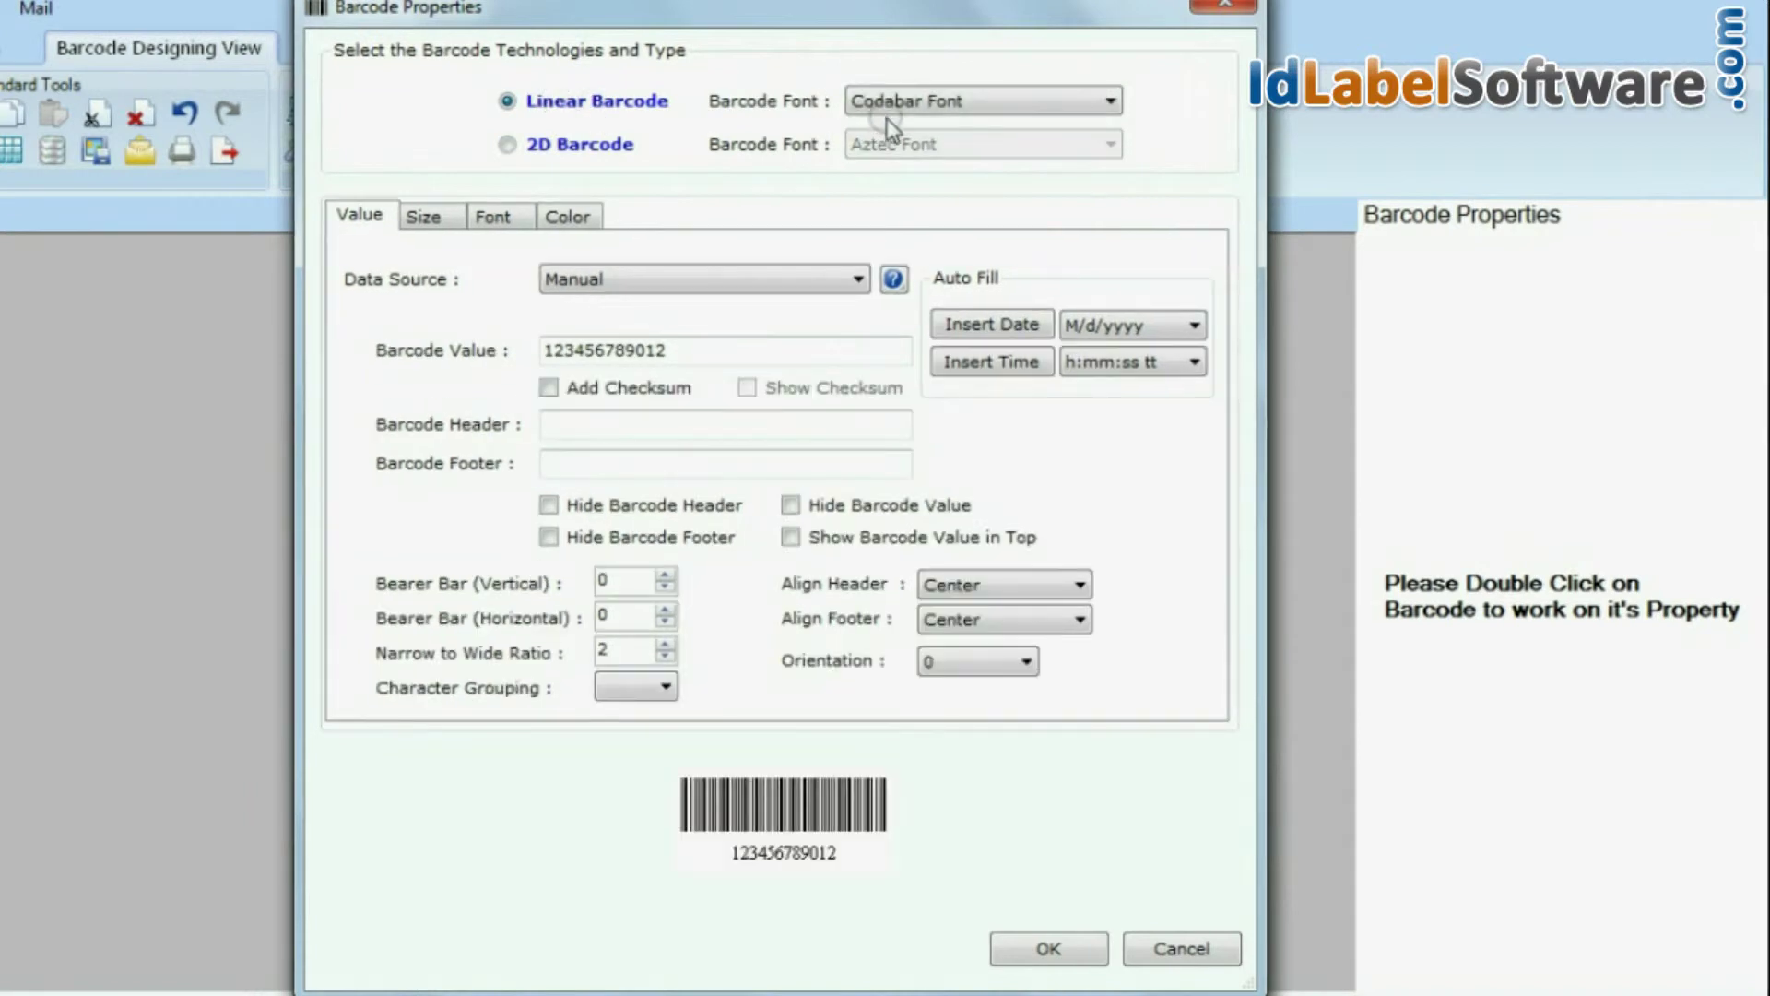
left_click(905, 108)
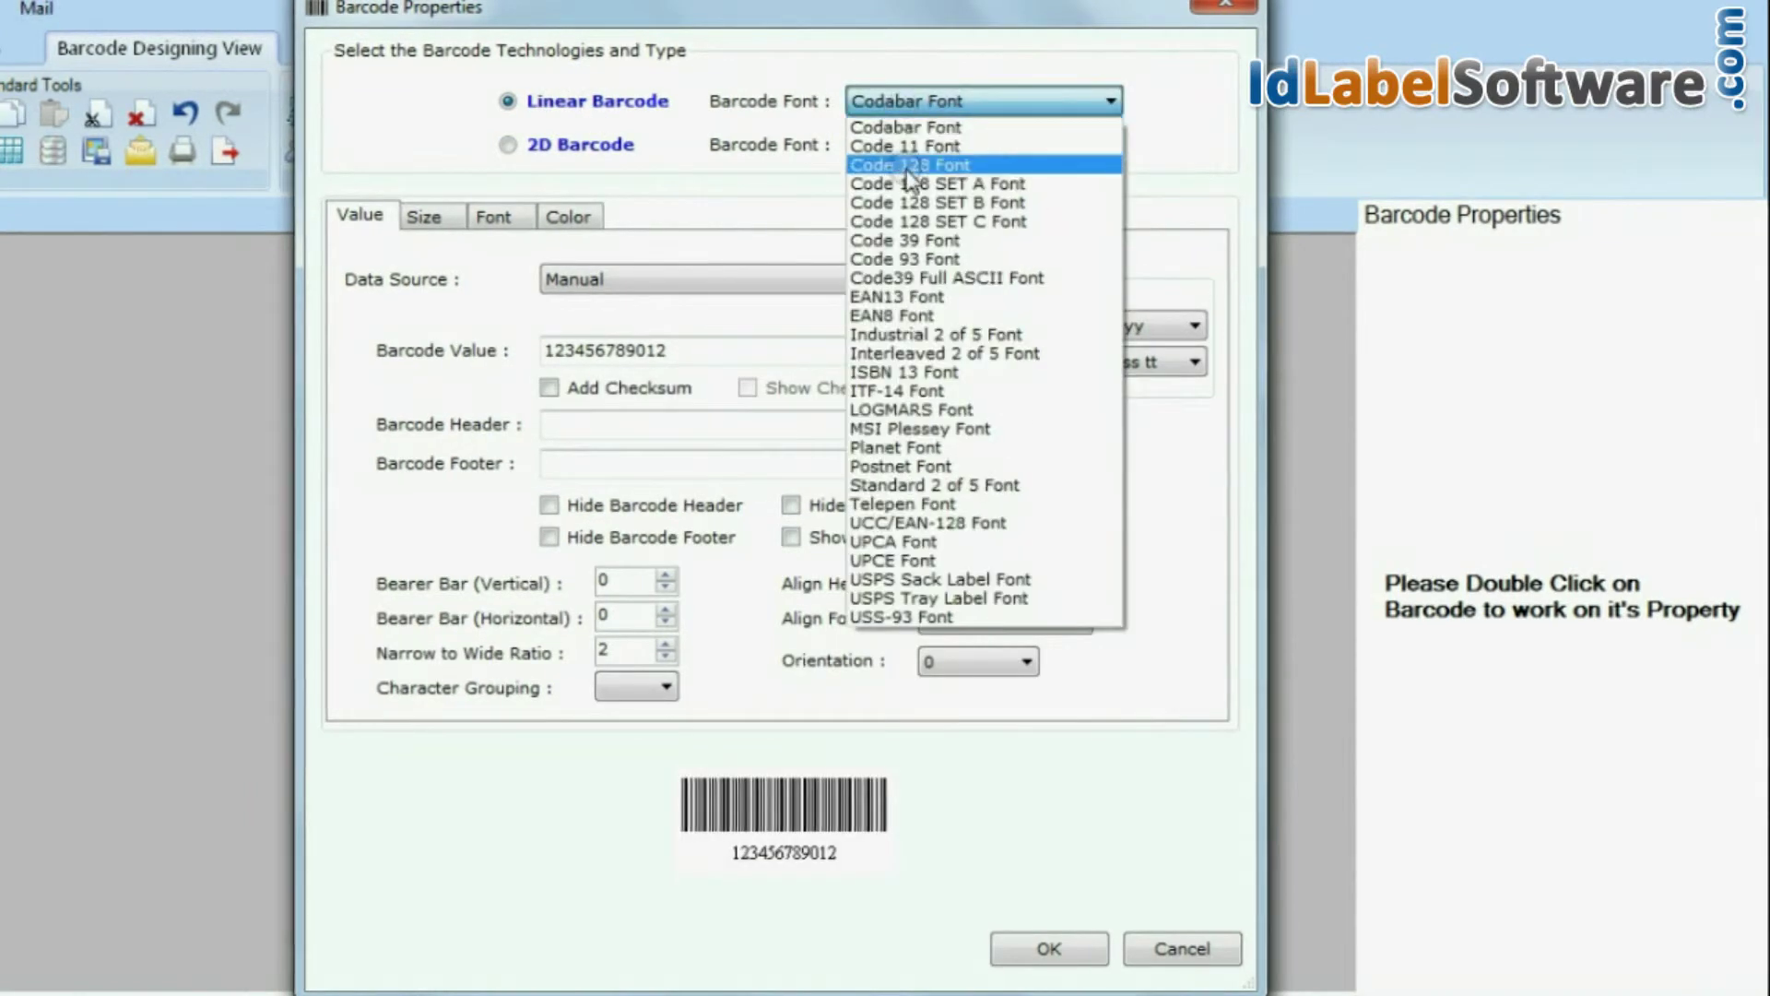
left_click(911, 166)
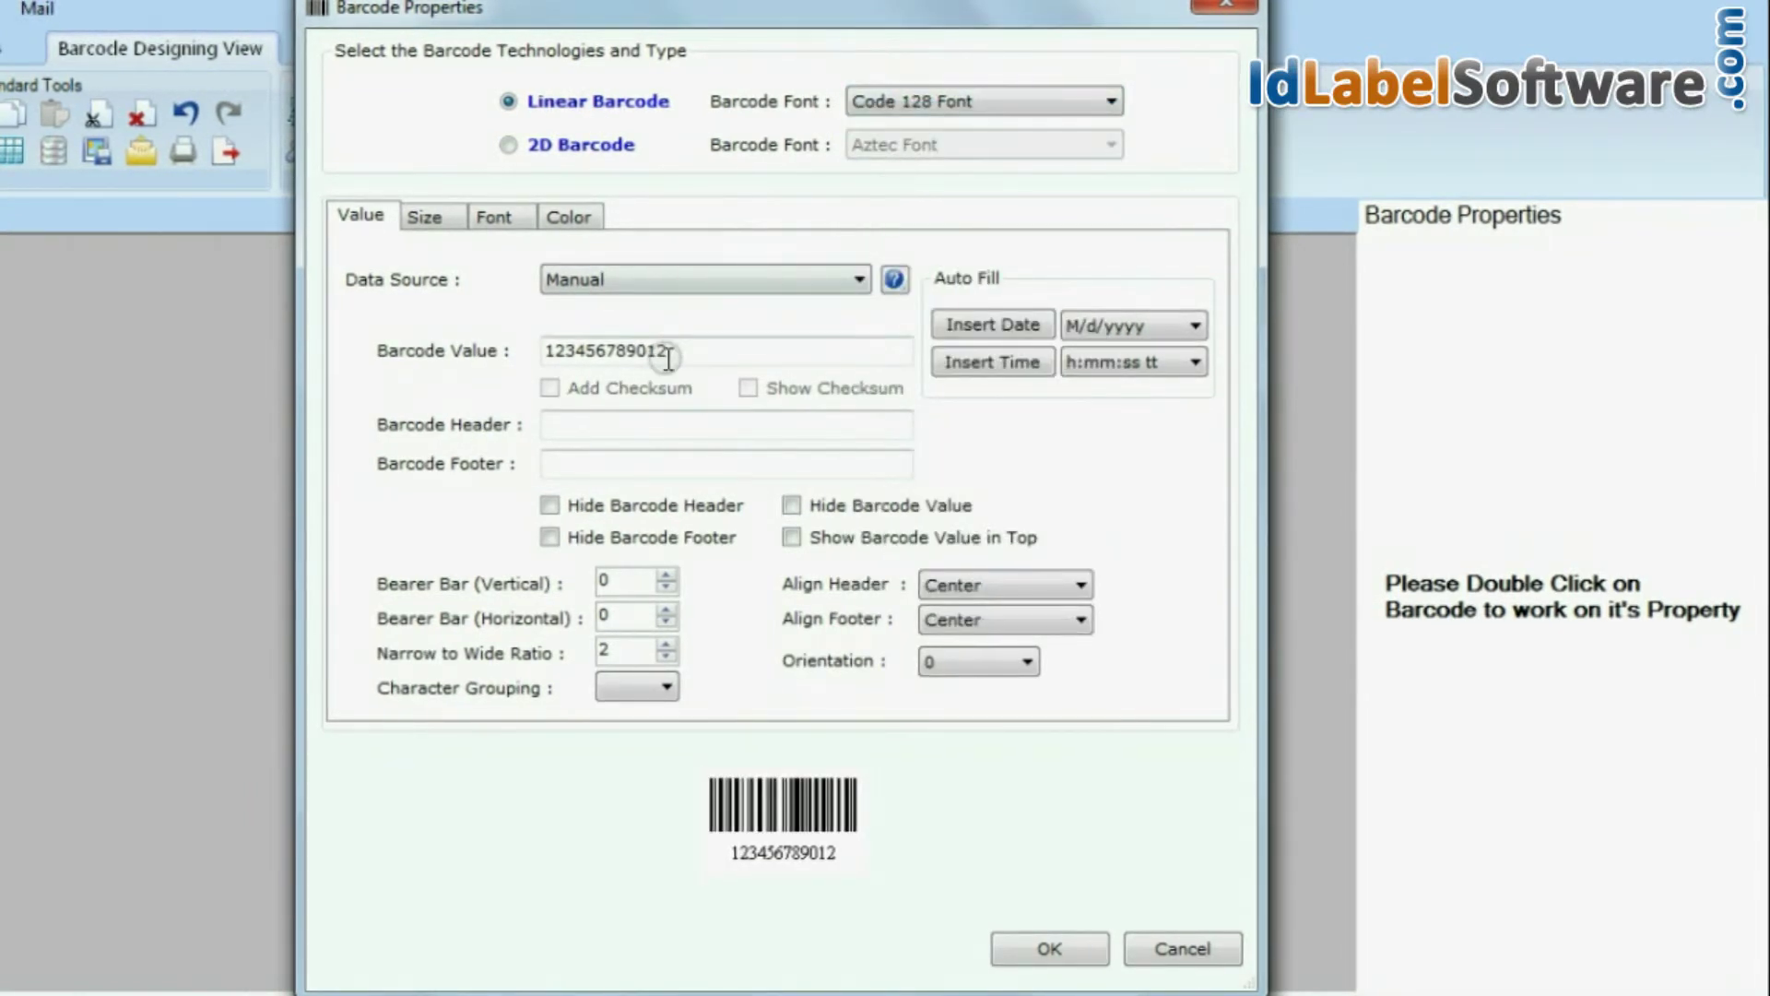
left_click_drag(675, 349, 542, 351)
type("0850-")
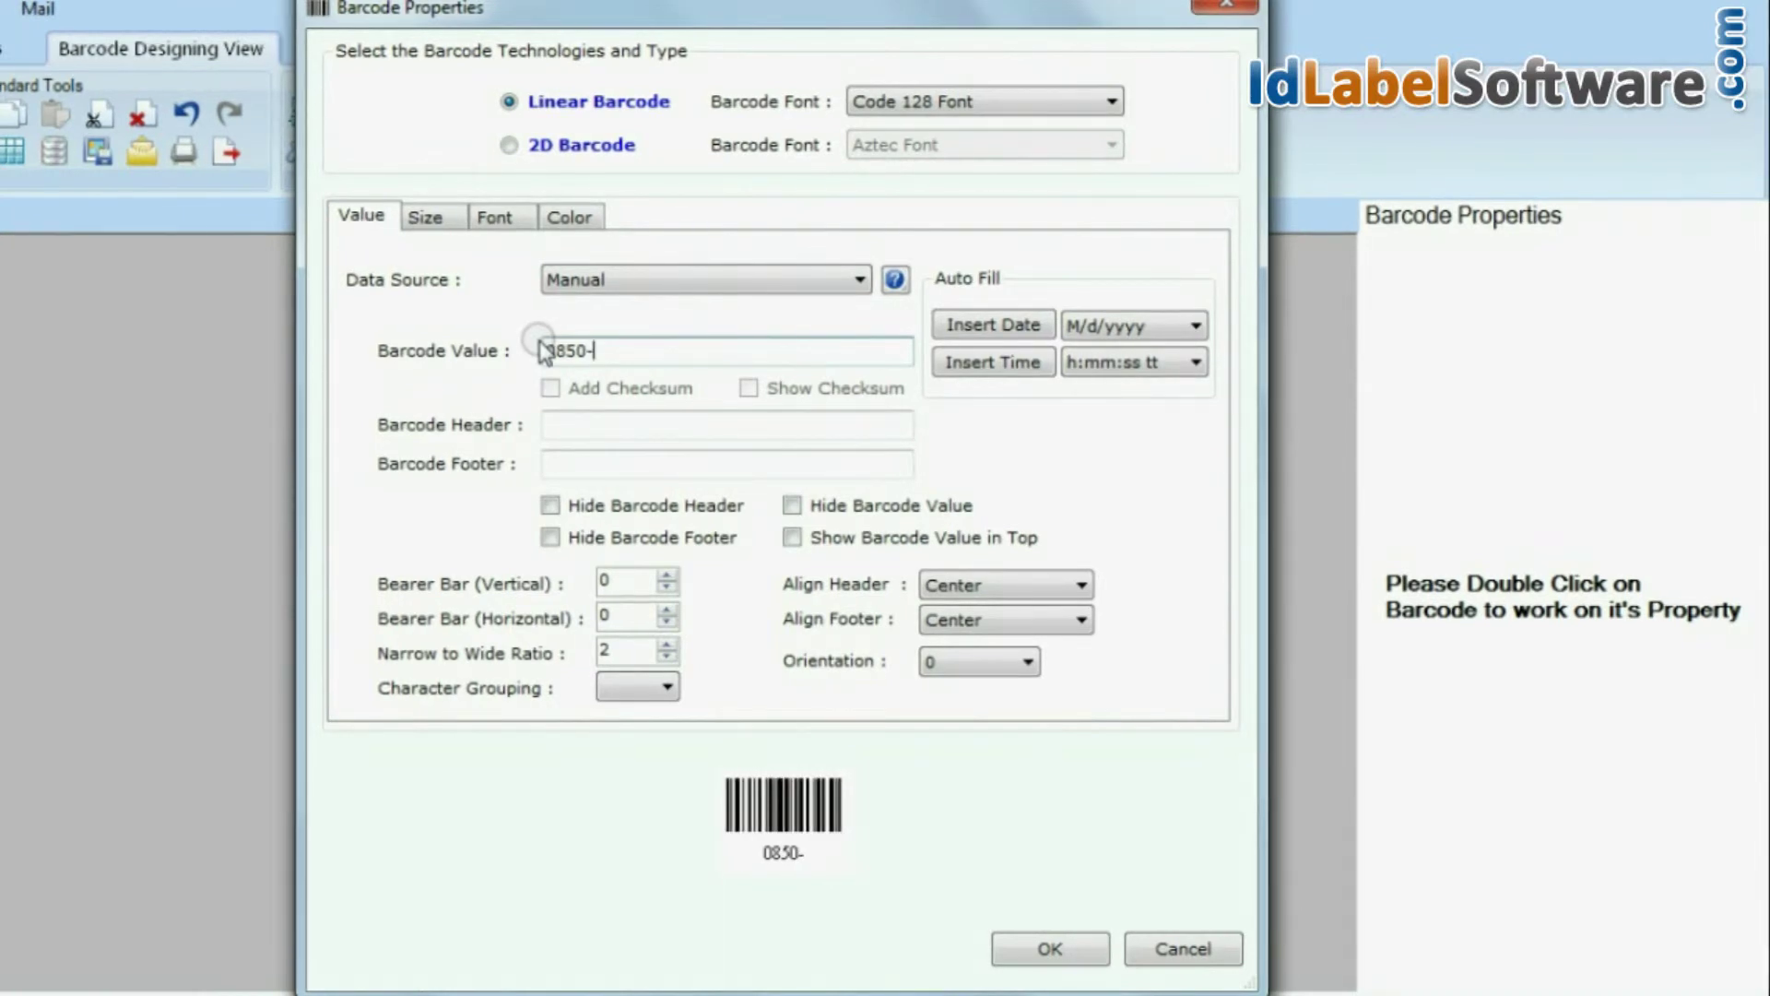
type("00410-0987-095")
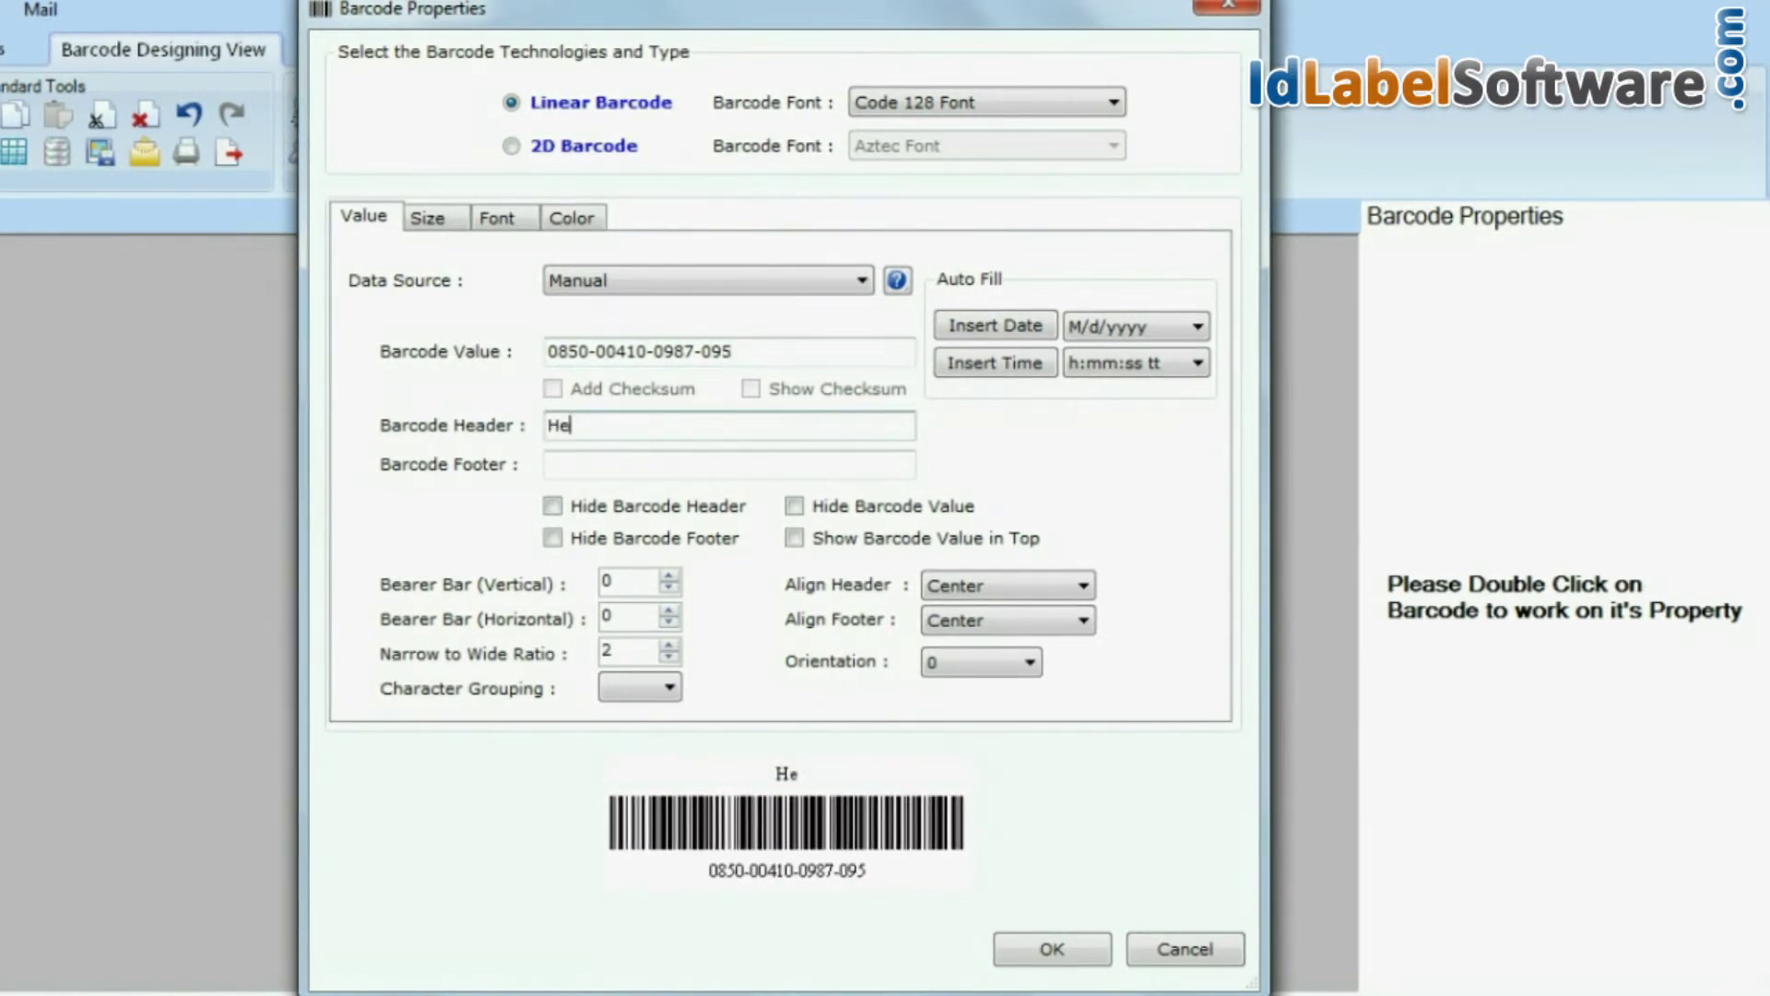
Step: Hide the barcode's header and footer text and show its value above the bars
left_click(711, 466)
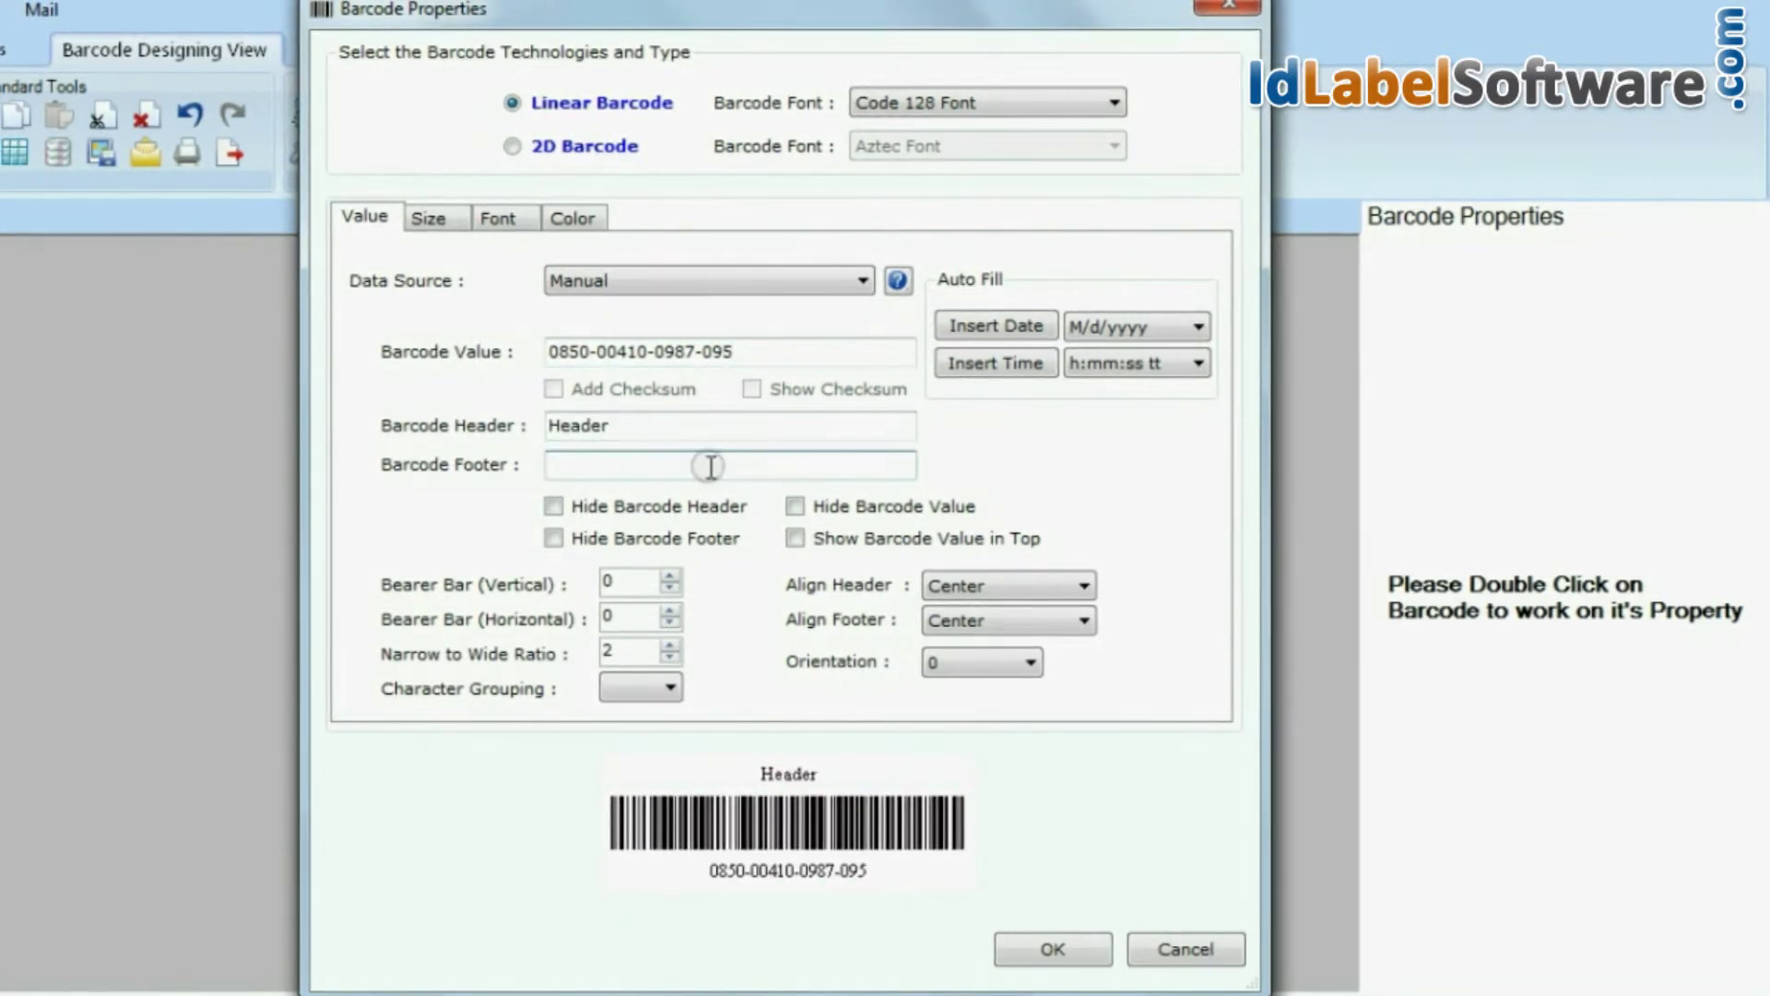
type("Footer")
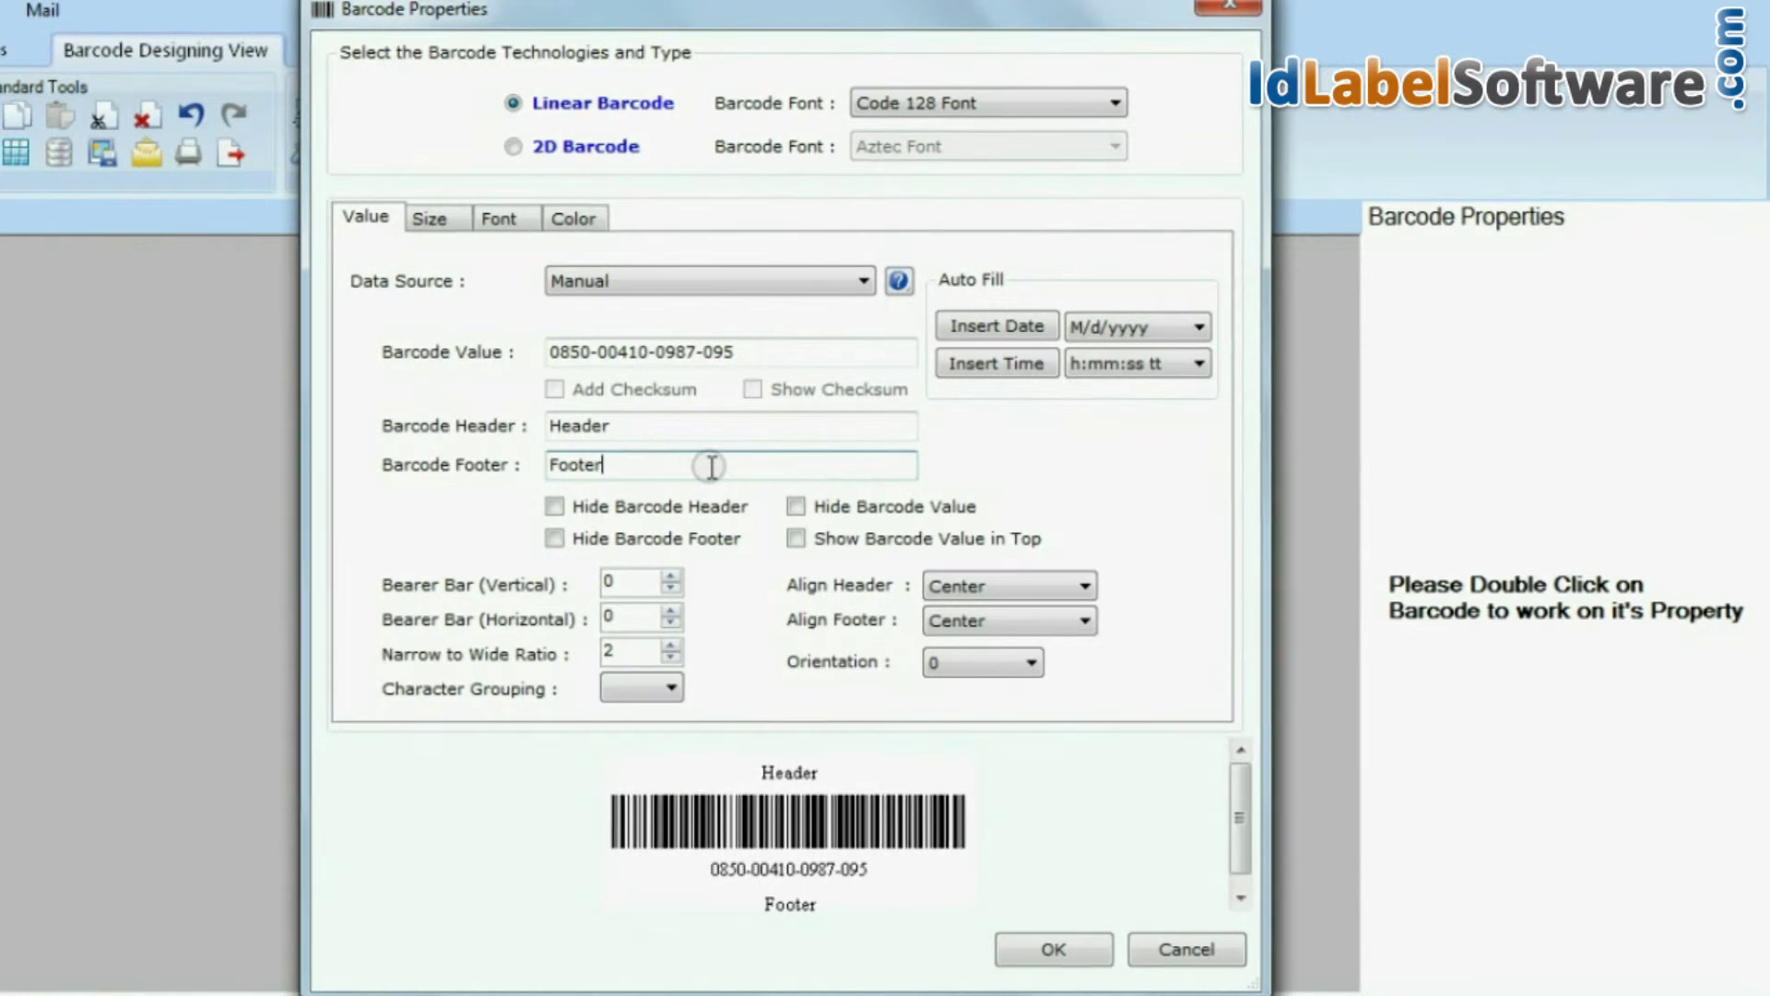
left_click(554, 506)
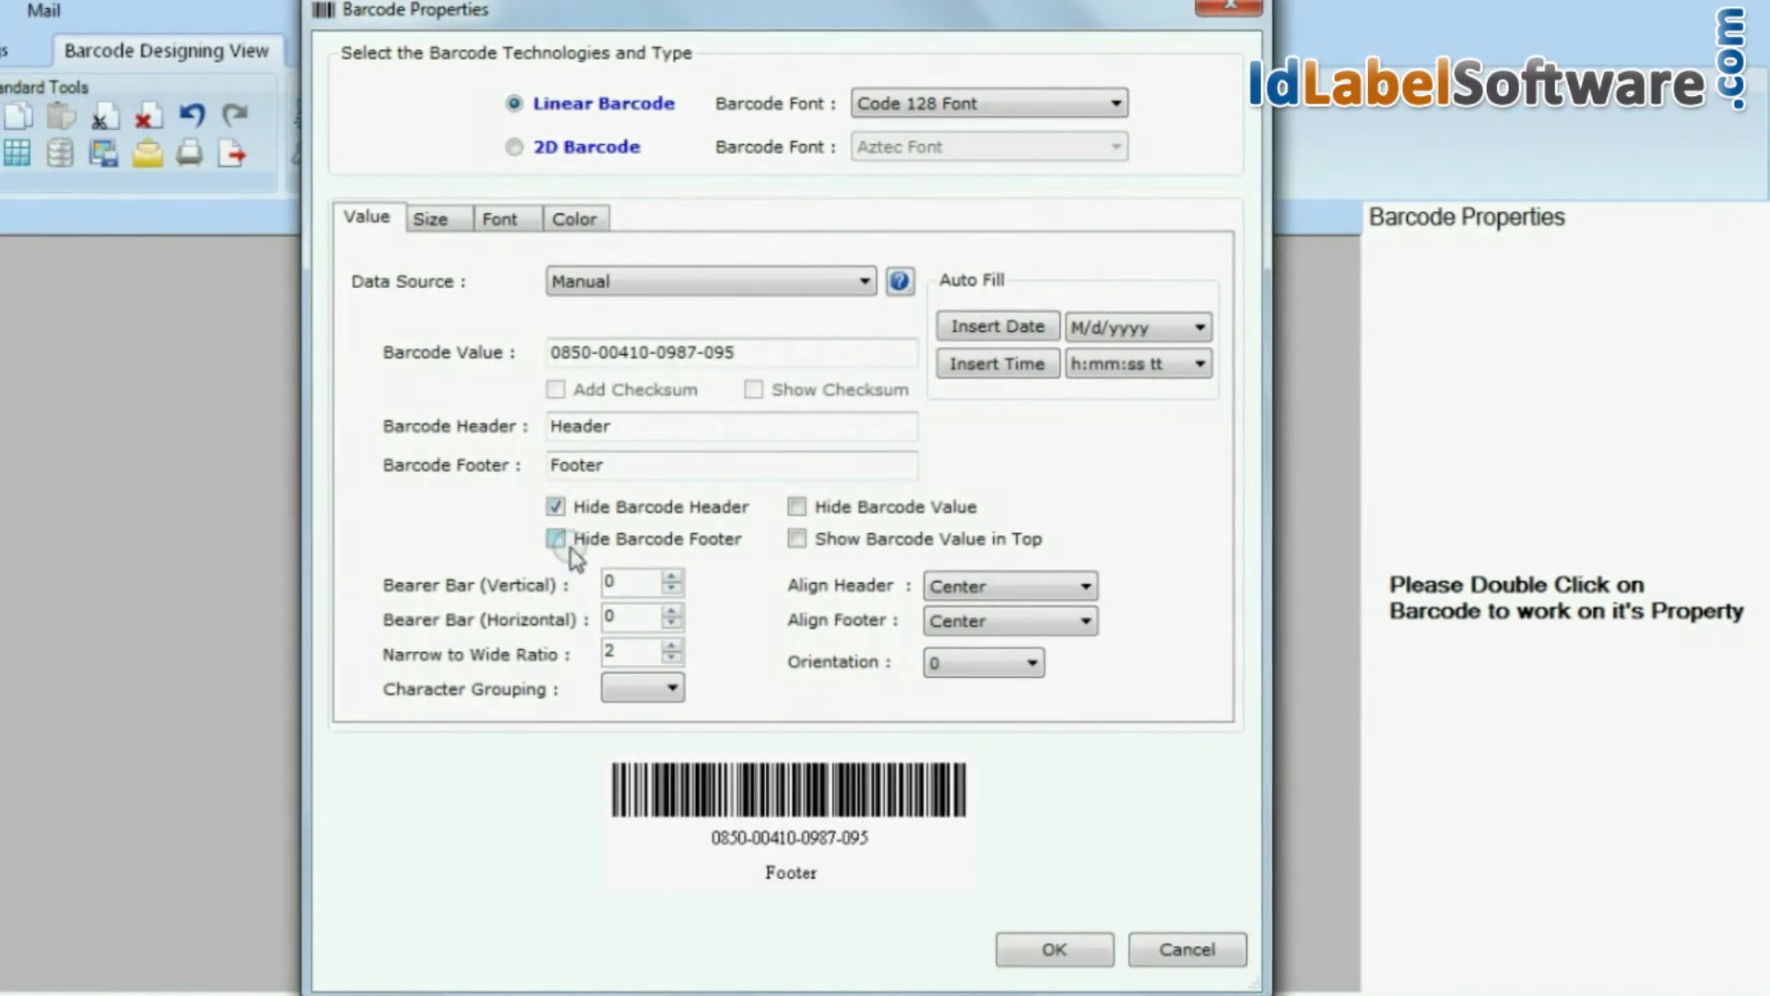
left_click(555, 540)
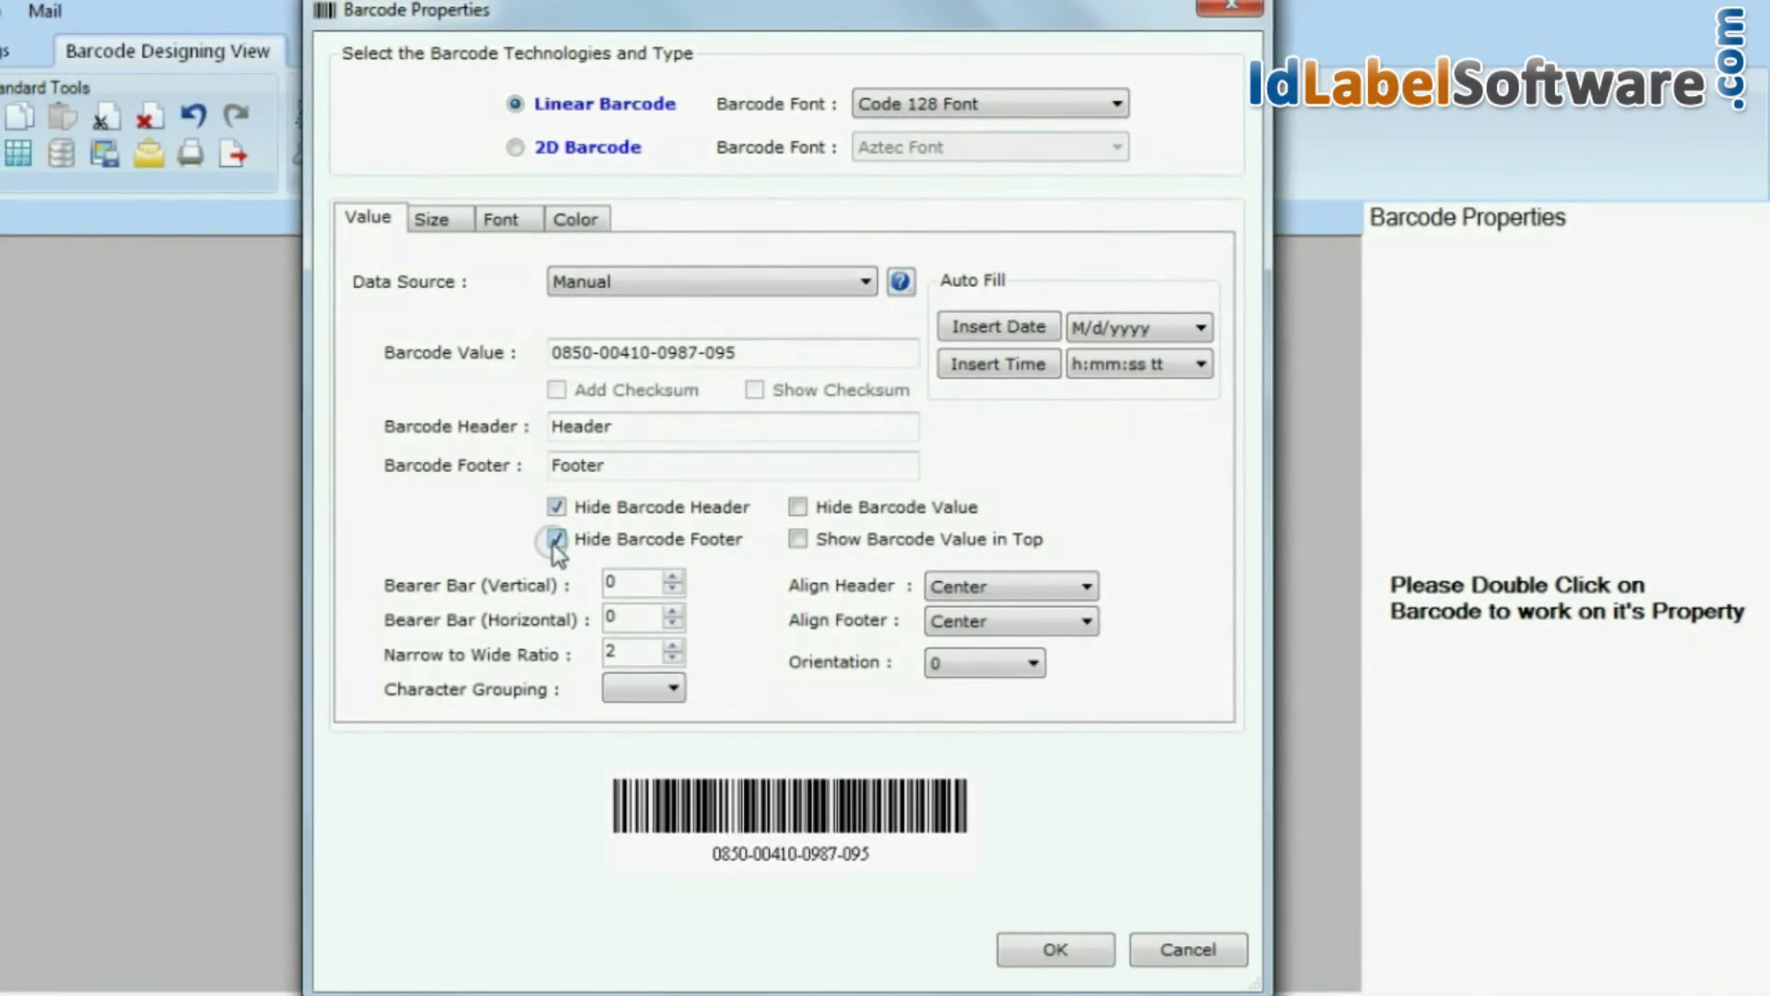
left_click(800, 539)
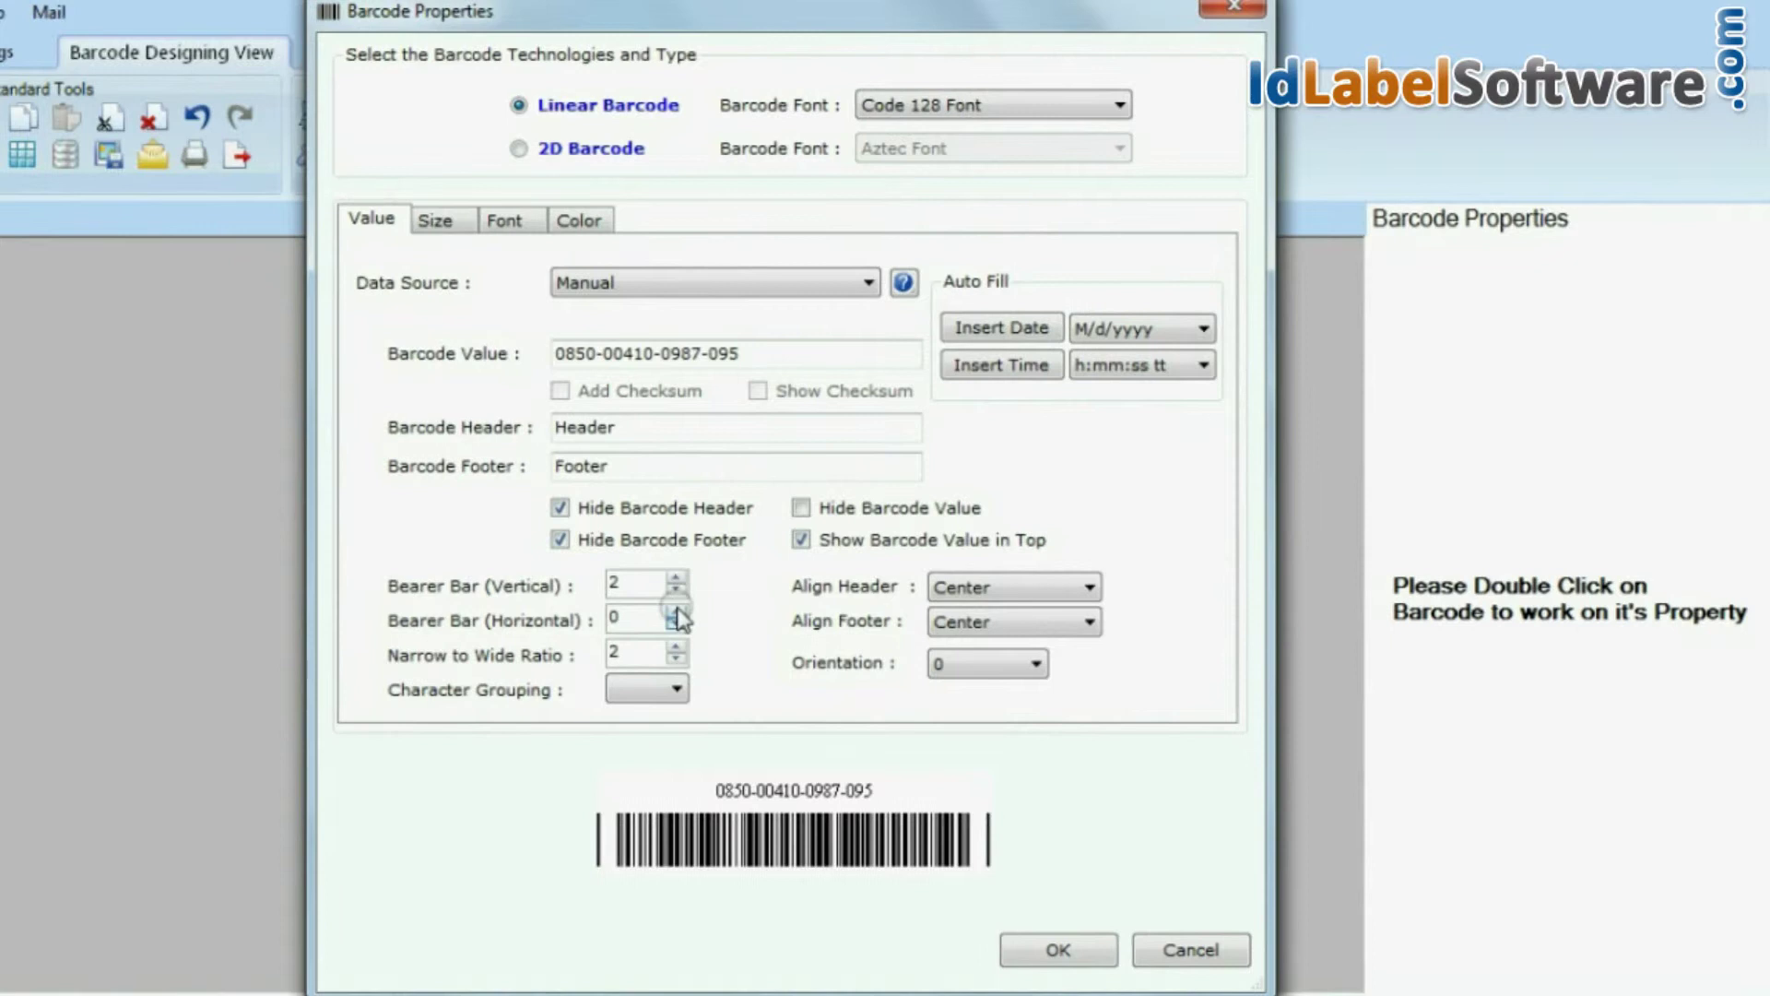
Step: Keep header and footer centred, orientation at 0 degrees, and set narrow-to-wide ratio 2
left_click(1003, 592)
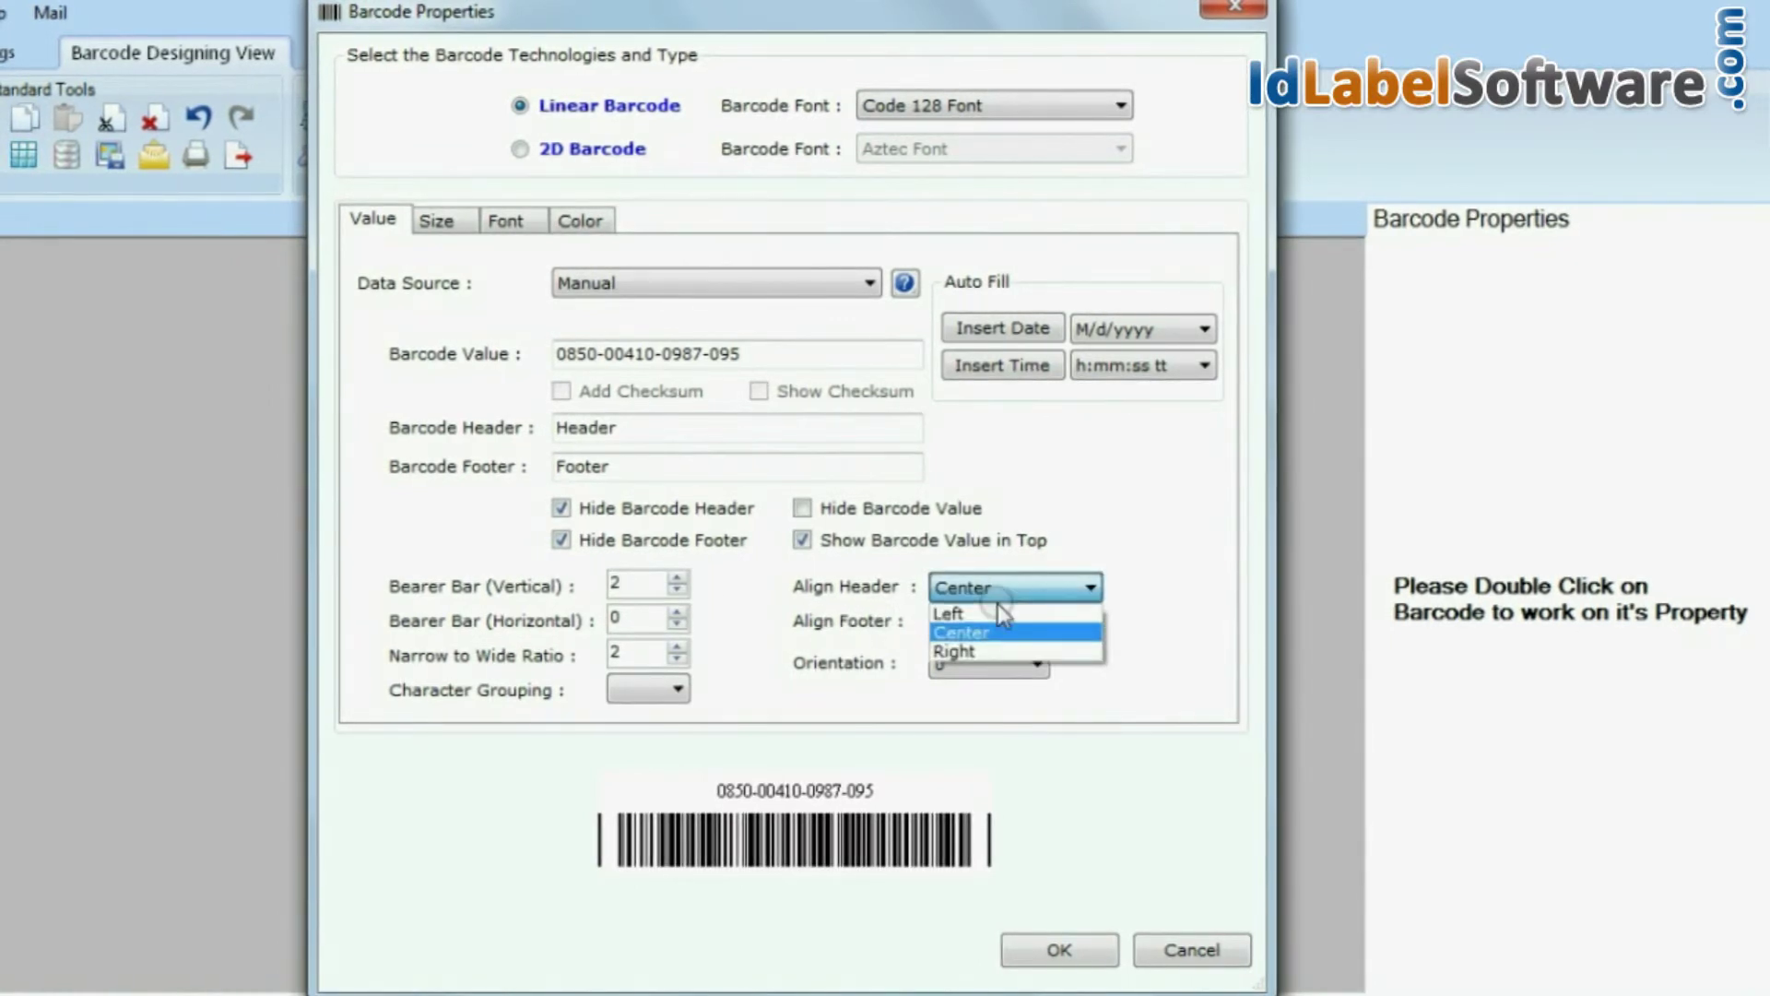
left_click(1120, 567)
left_click(998, 621)
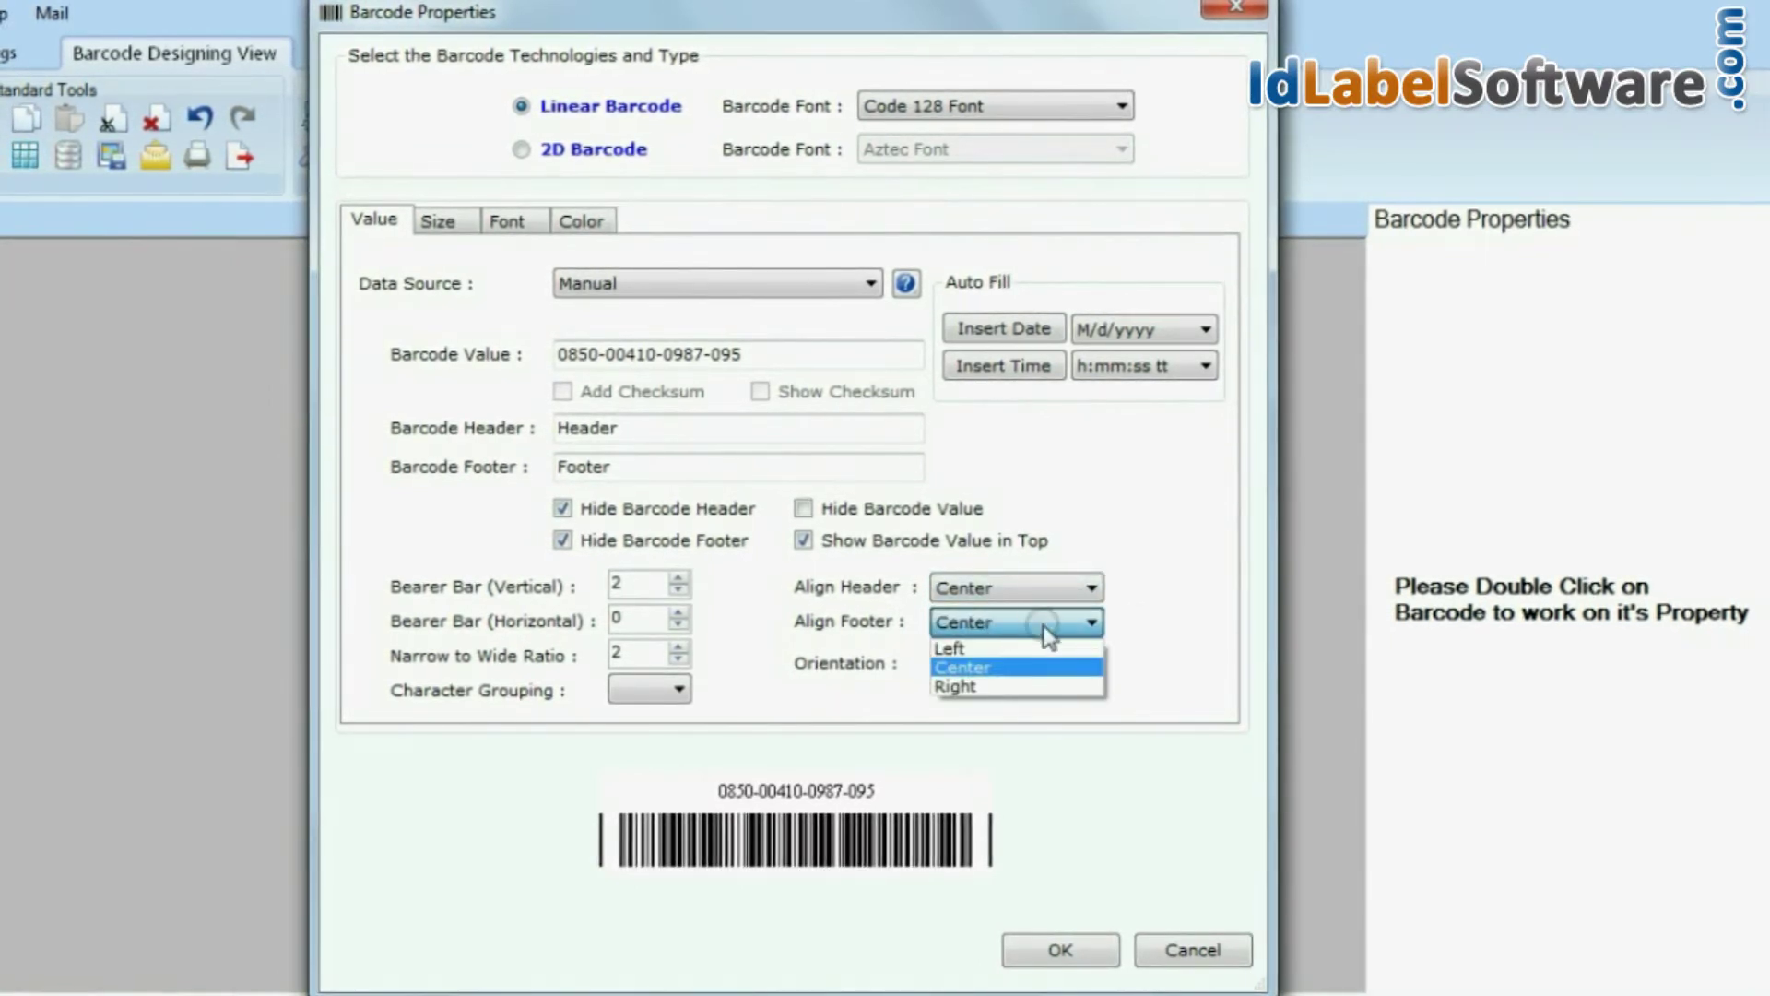
left_click(1146, 623)
left_click(1000, 662)
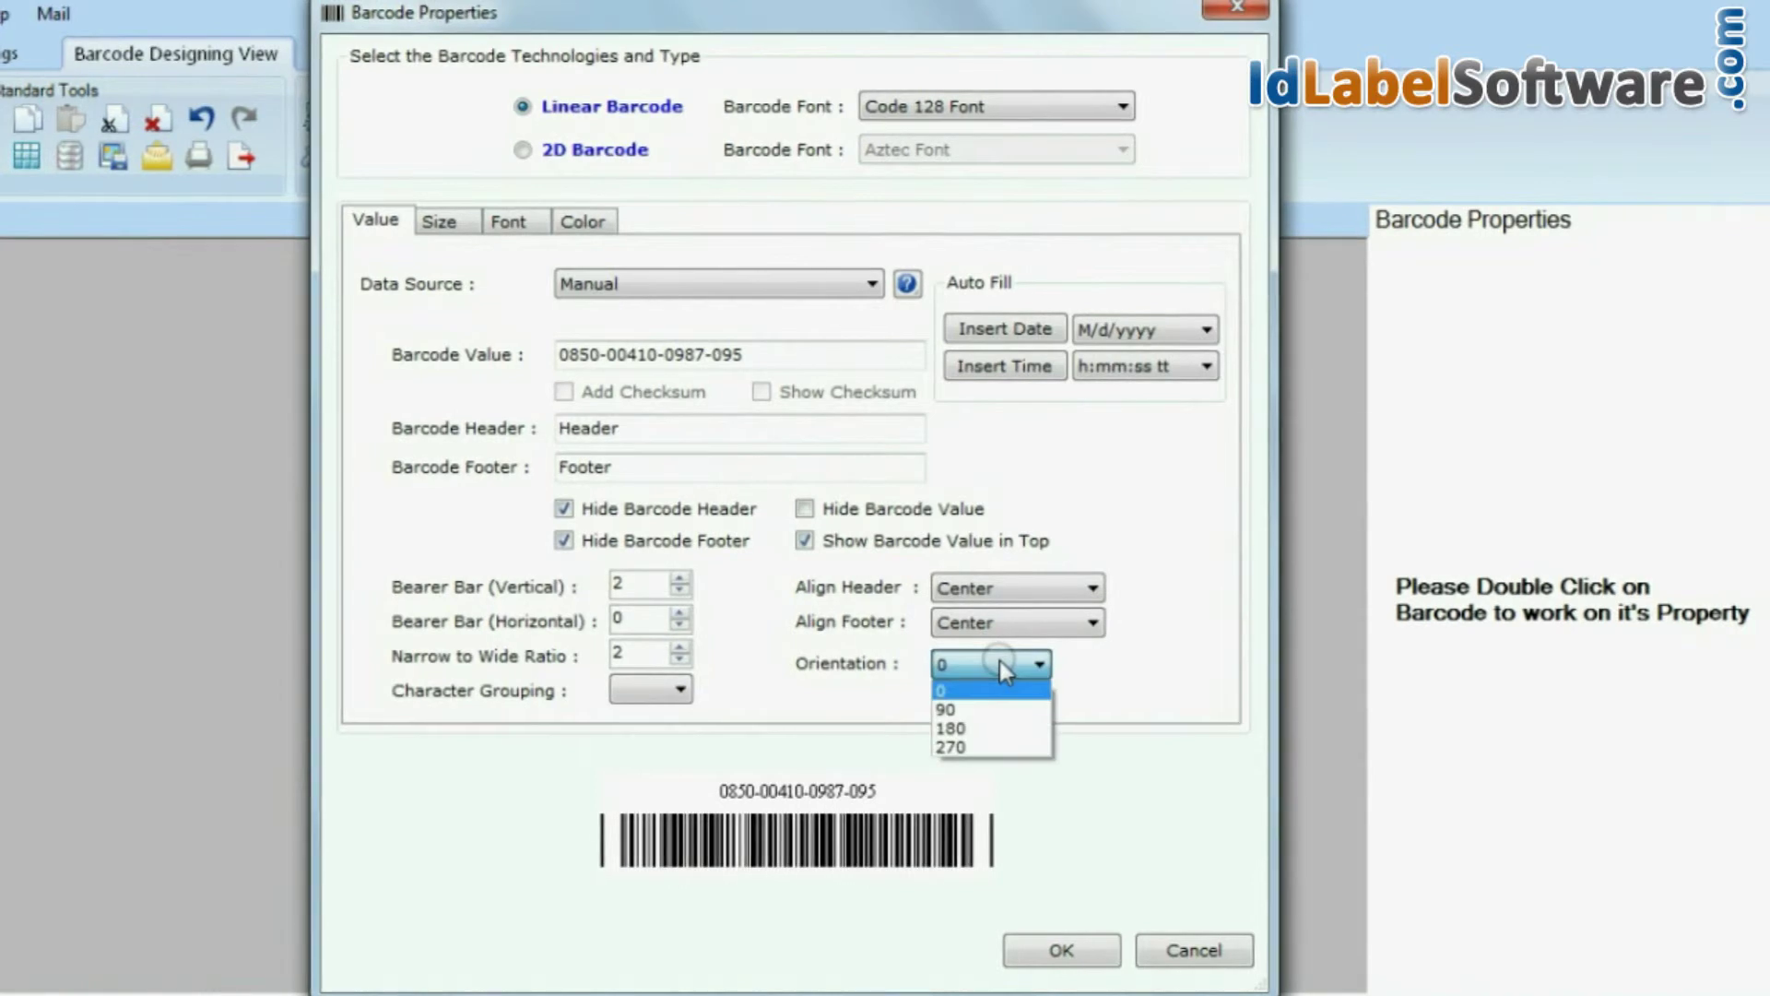
left_click(1124, 662)
left_click(729, 668)
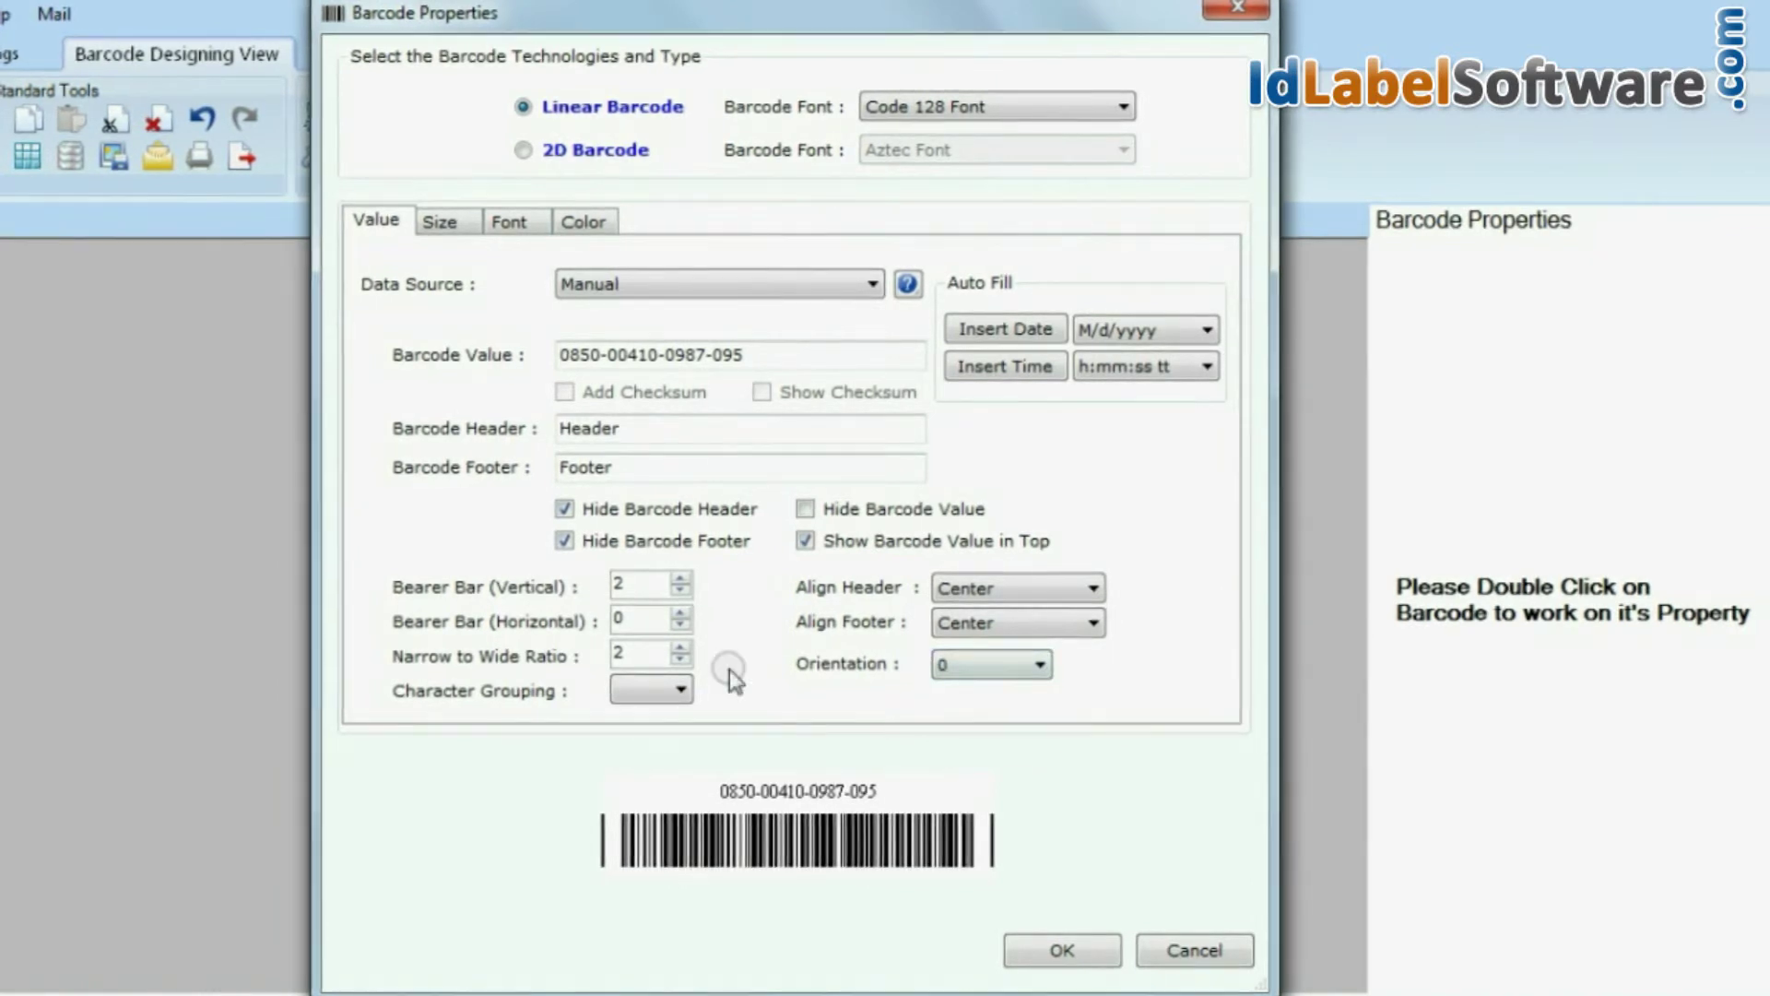
left_click(682, 660)
left_click(682, 660)
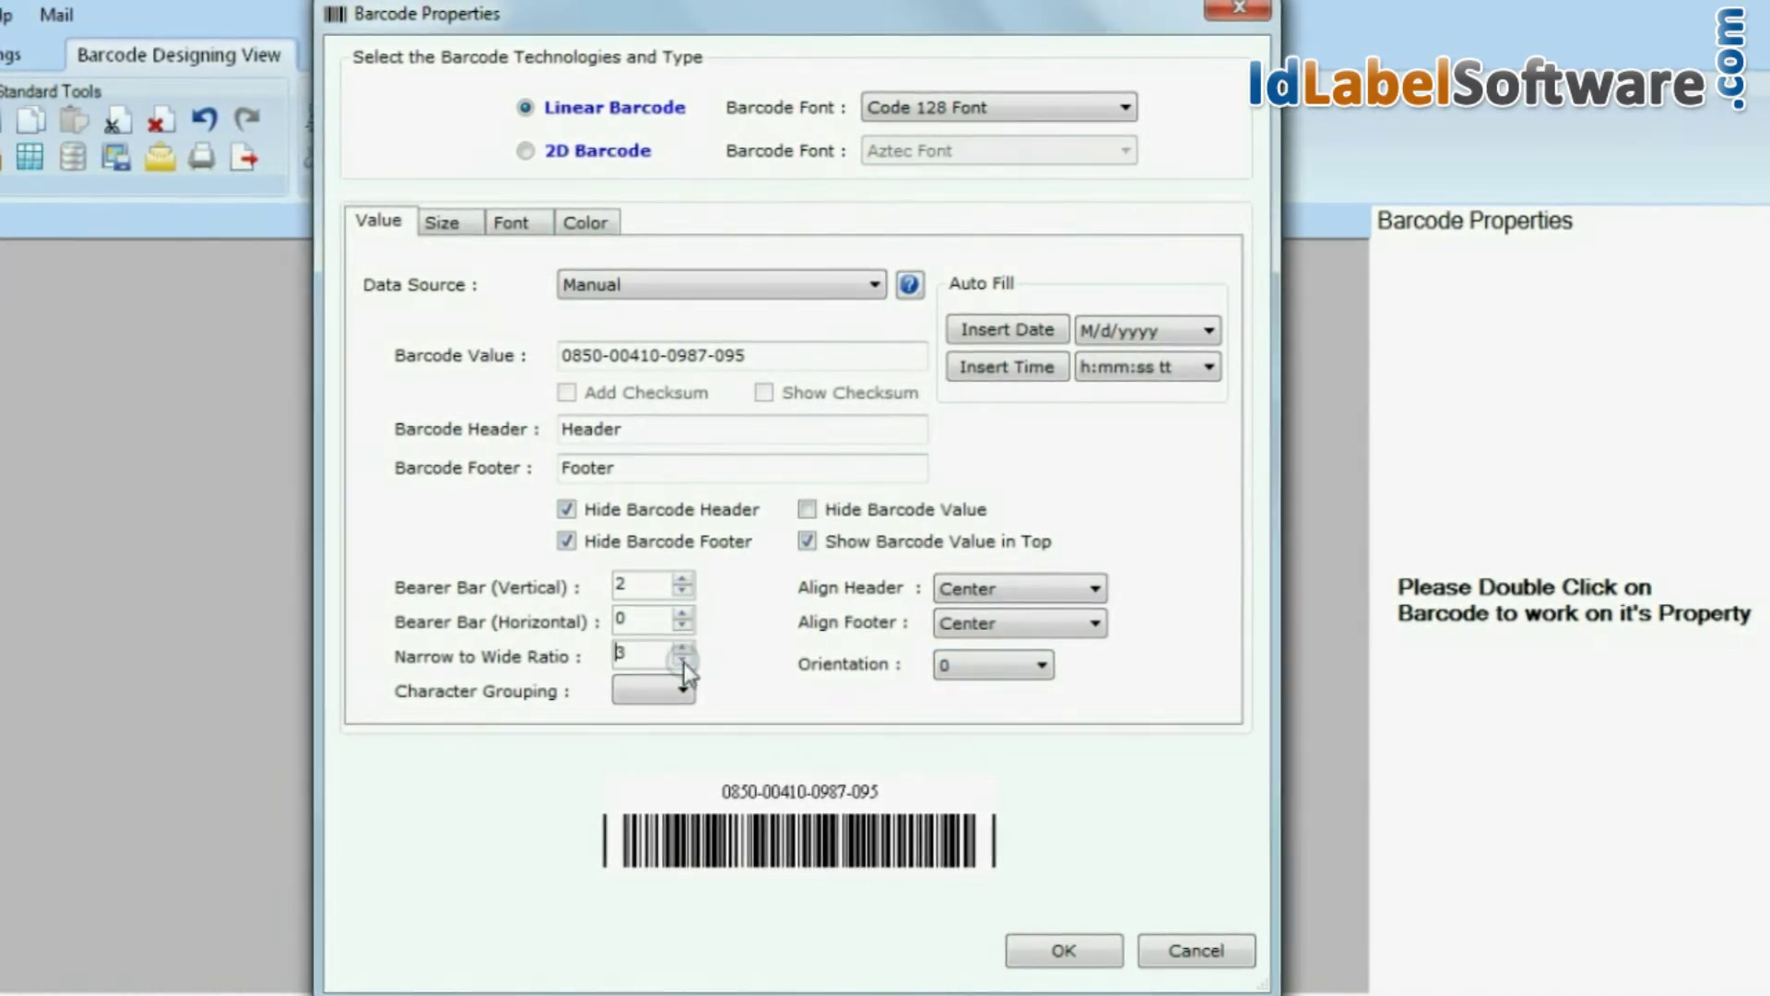
left_click(682, 693)
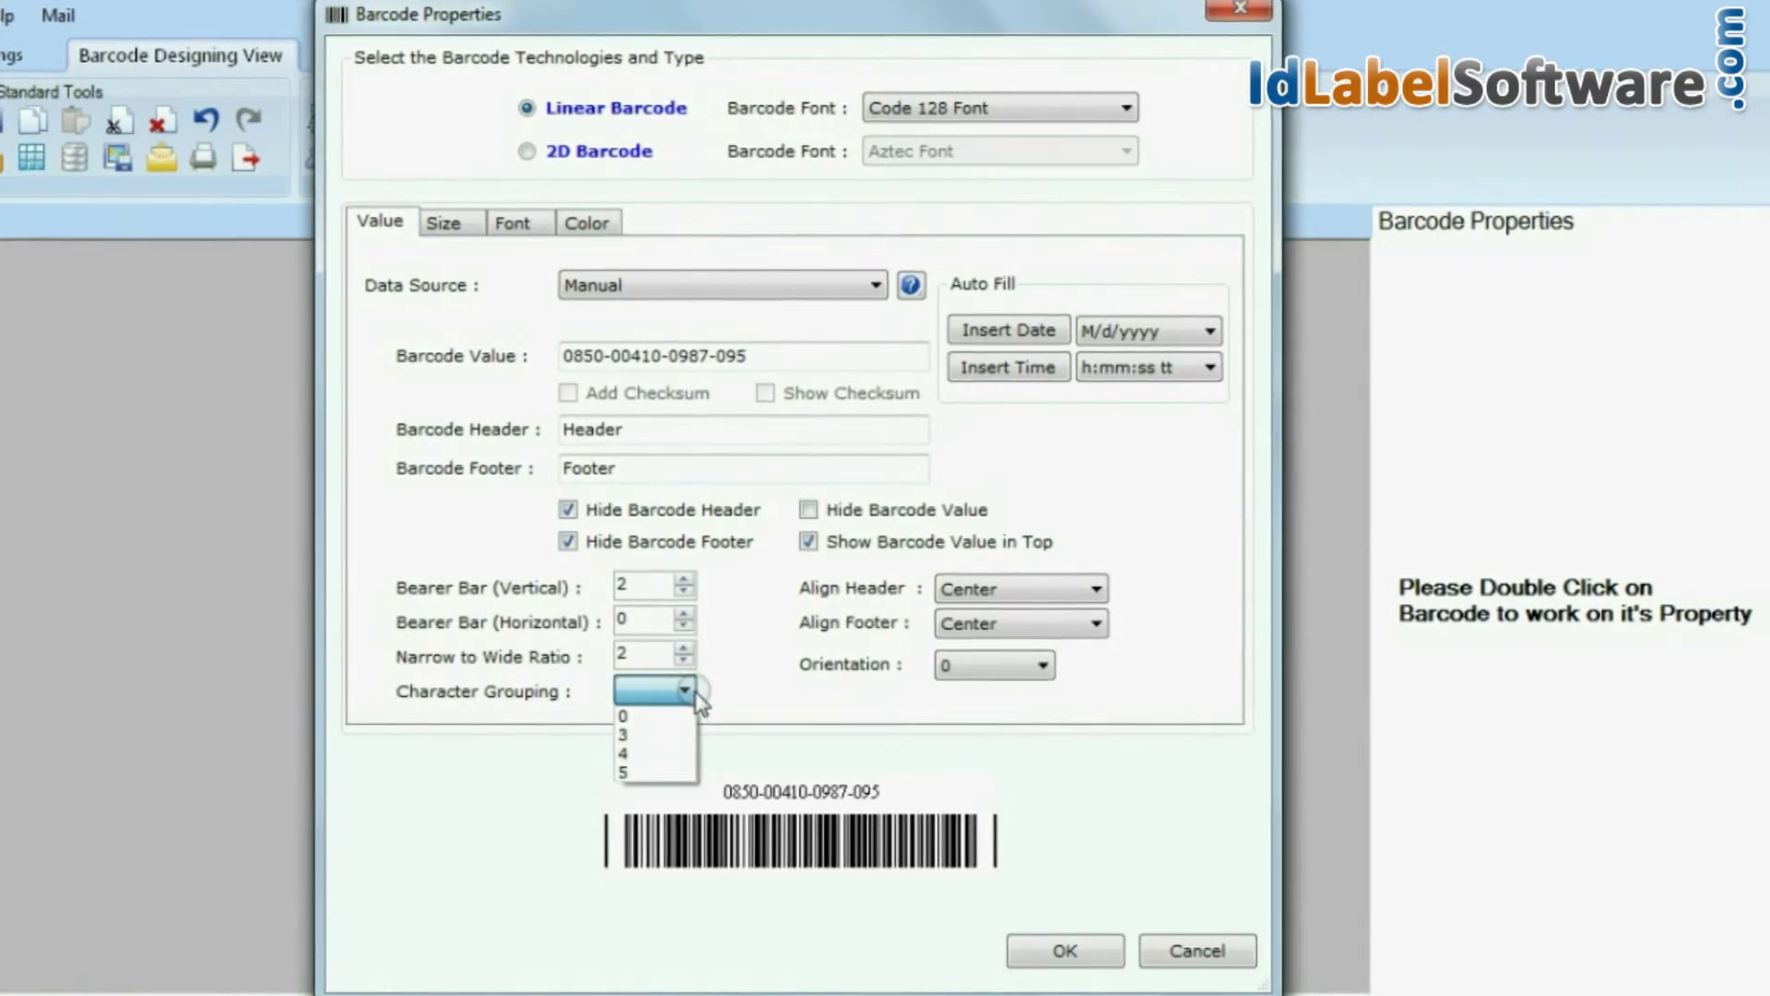
left_click(733, 691)
Step: Apply the Code 128 settings and move the barcode up under the Academy heading
left_click(1061, 949)
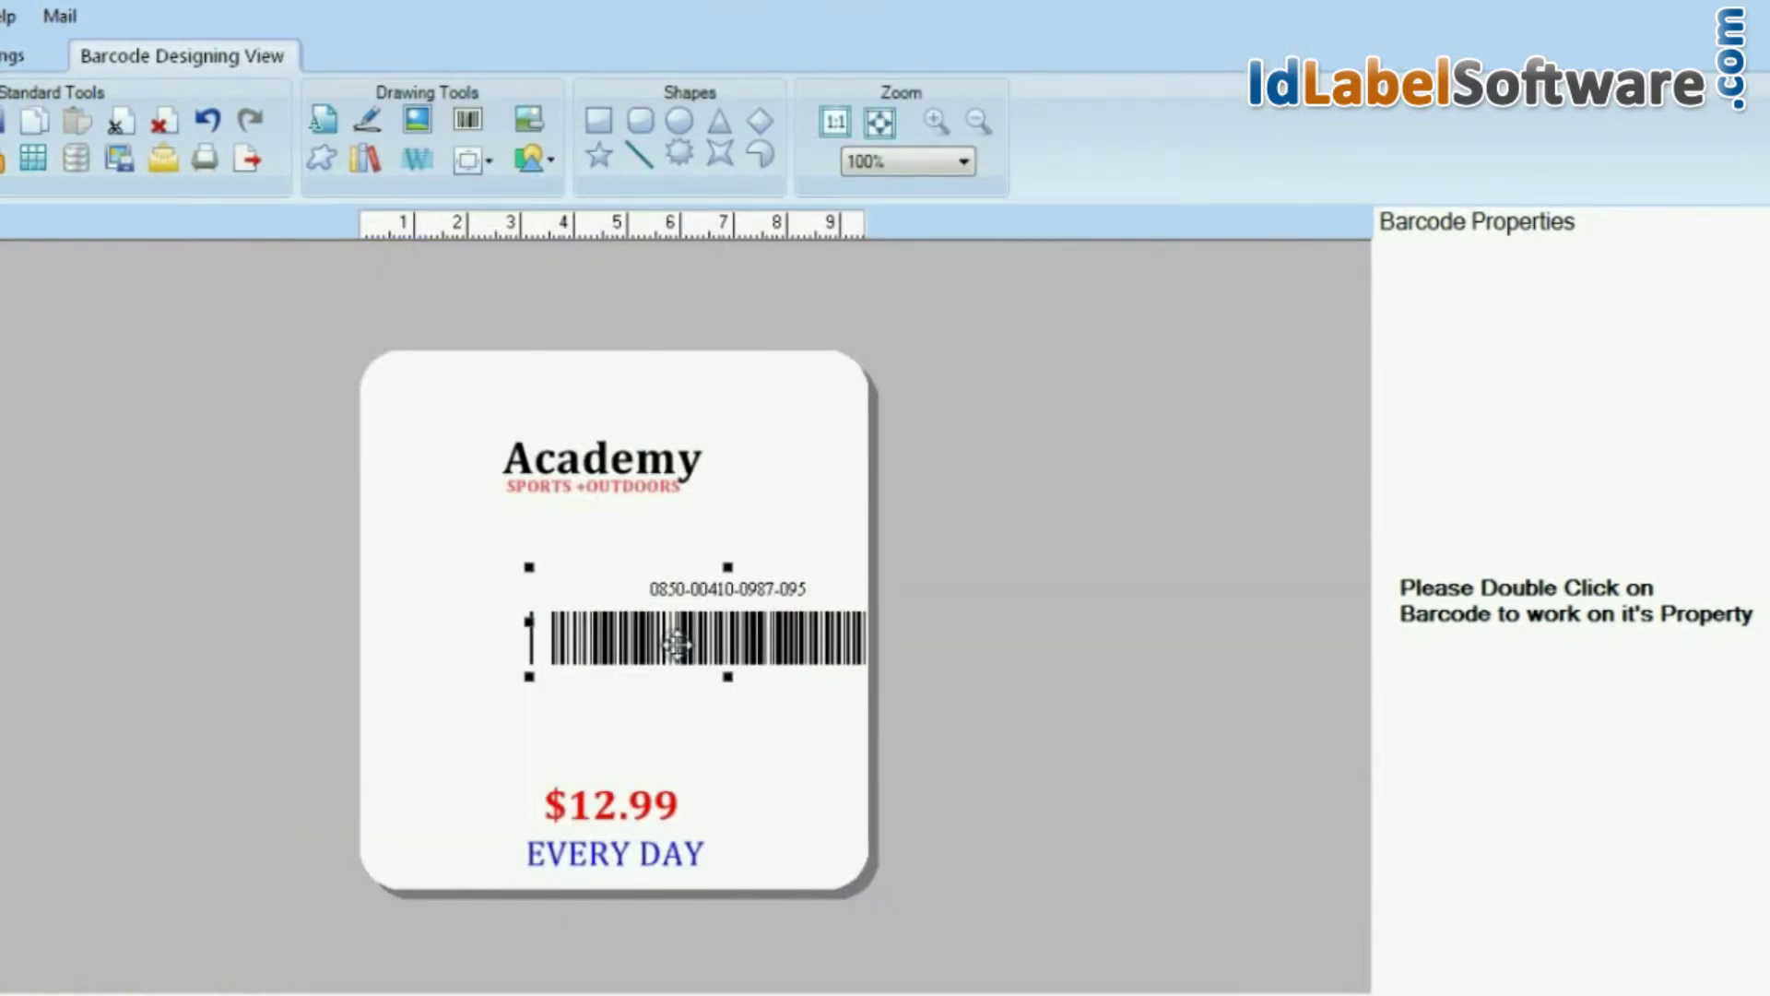
left_click_drag(678, 645, 578, 573)
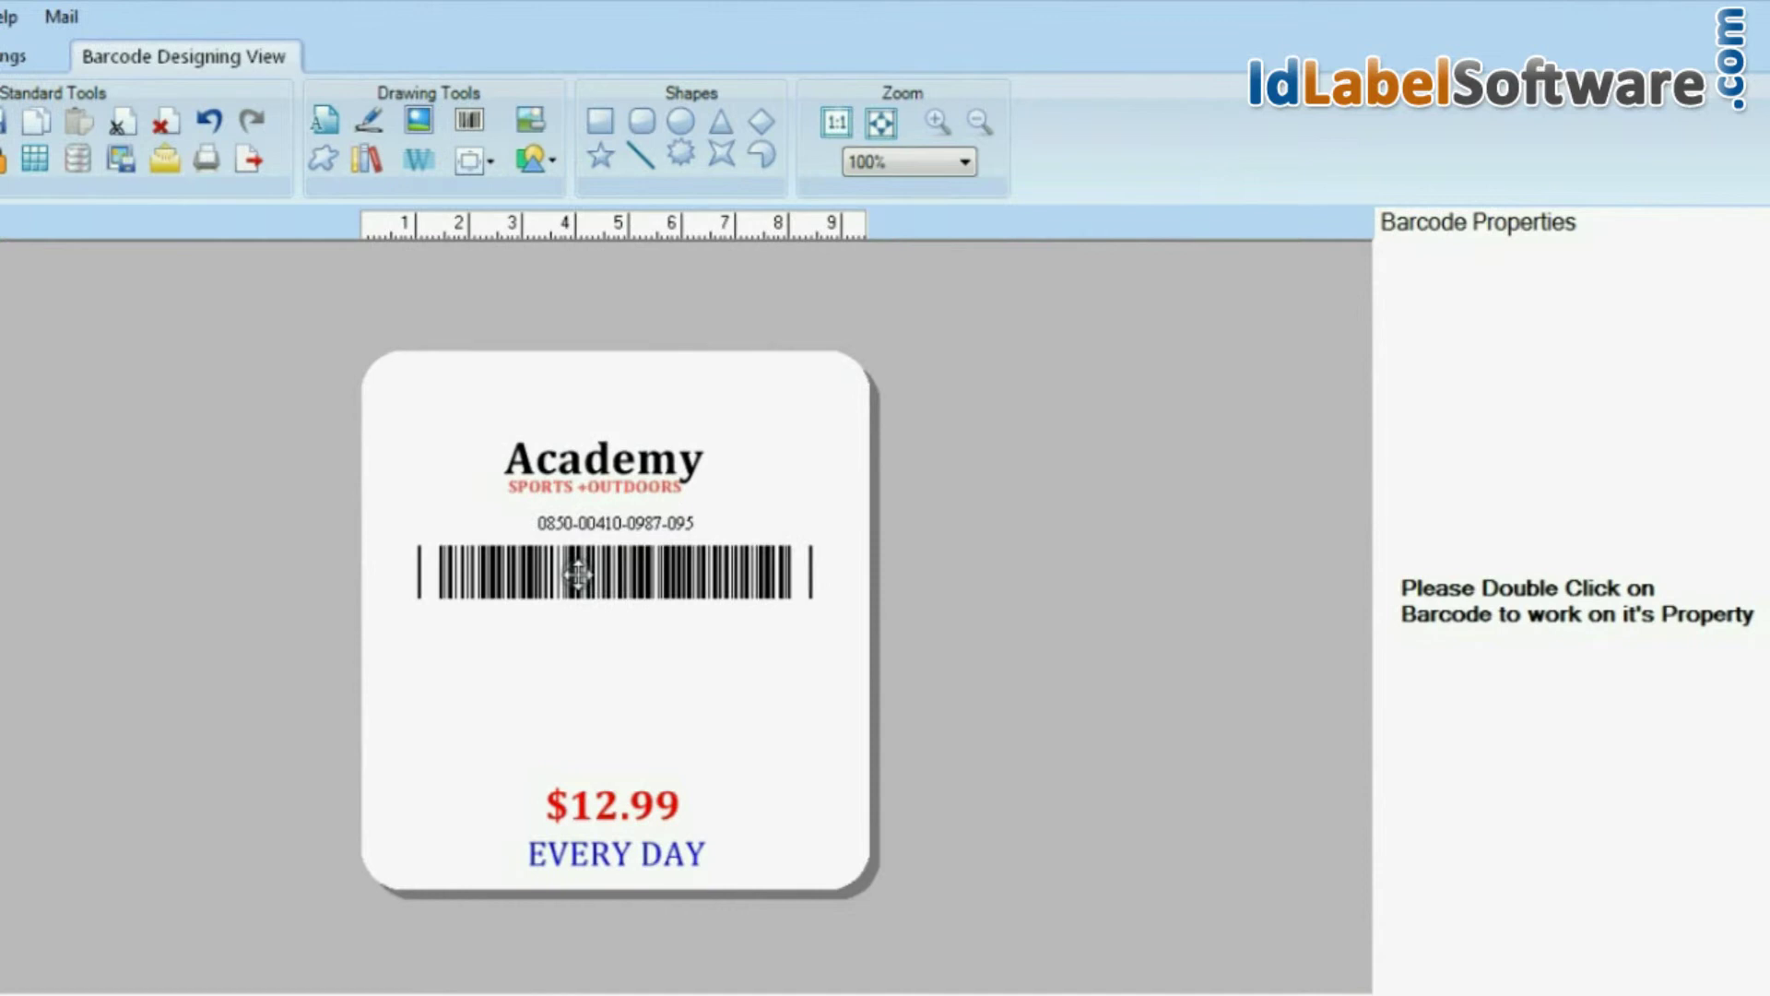
double_click(578, 574)
Step: Raise the bar height to 1.3 cm, keep density at 0.03 cm, and apply
left_click(443, 230)
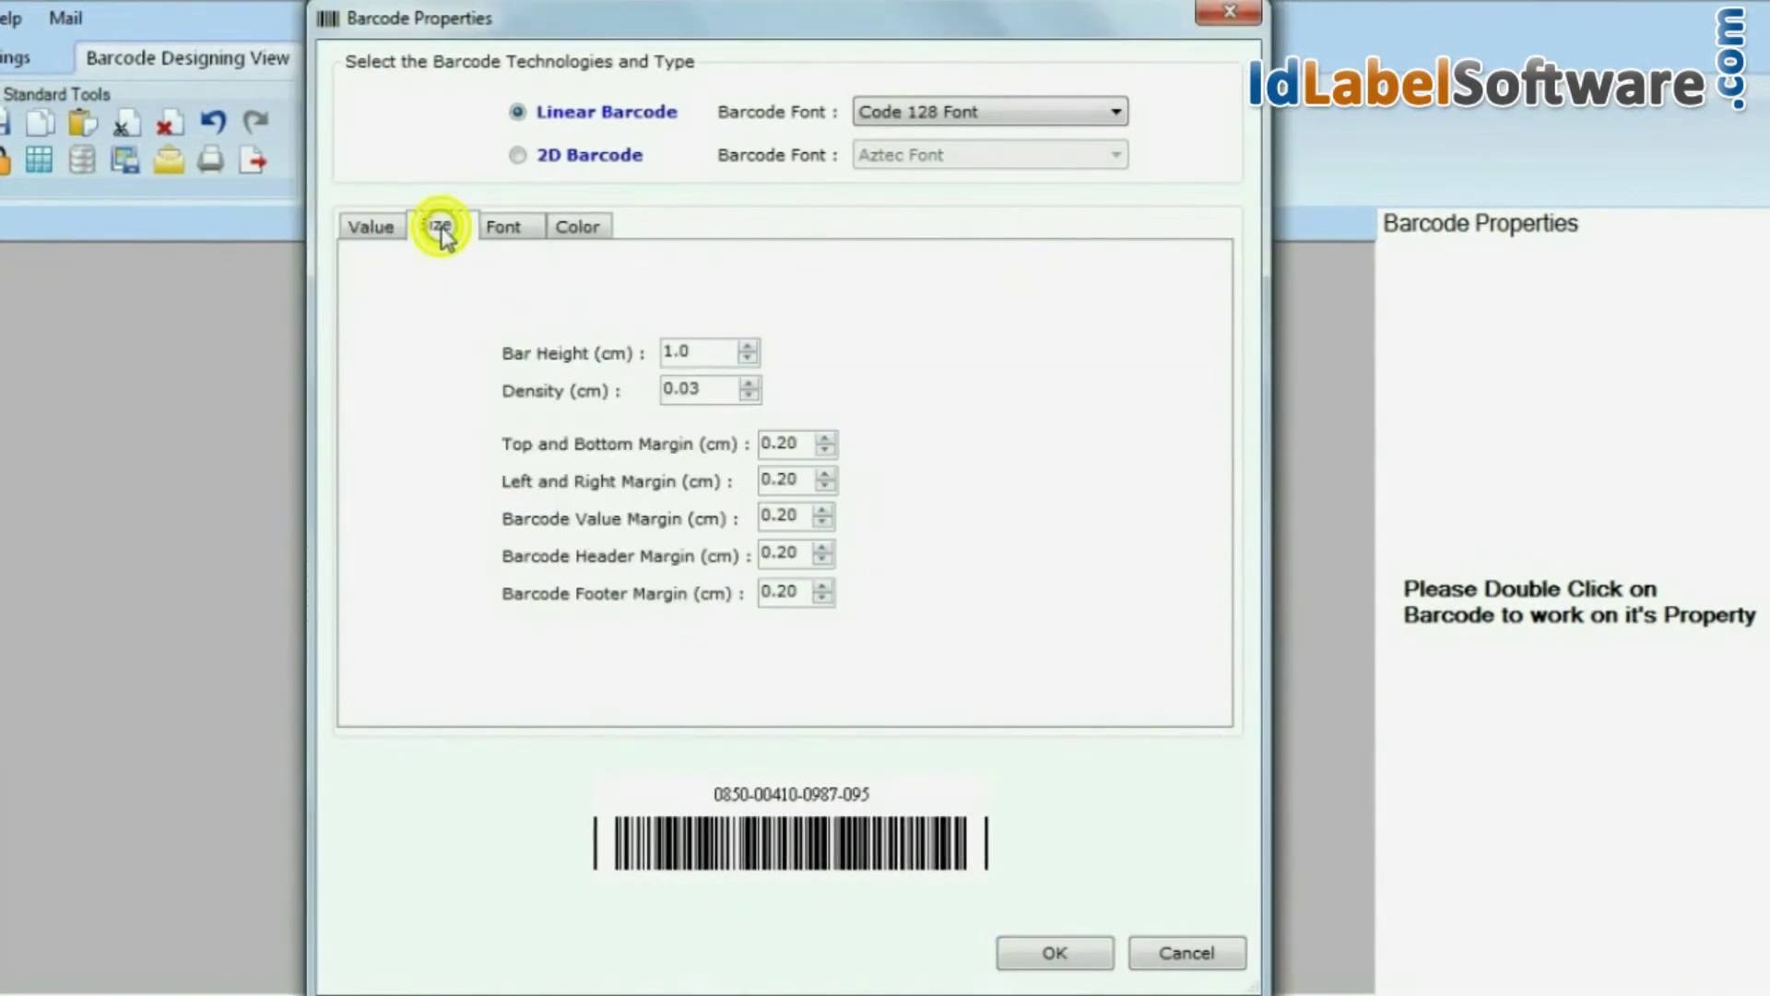
left_click(749, 347)
left_click(749, 347)
left_click(748, 347)
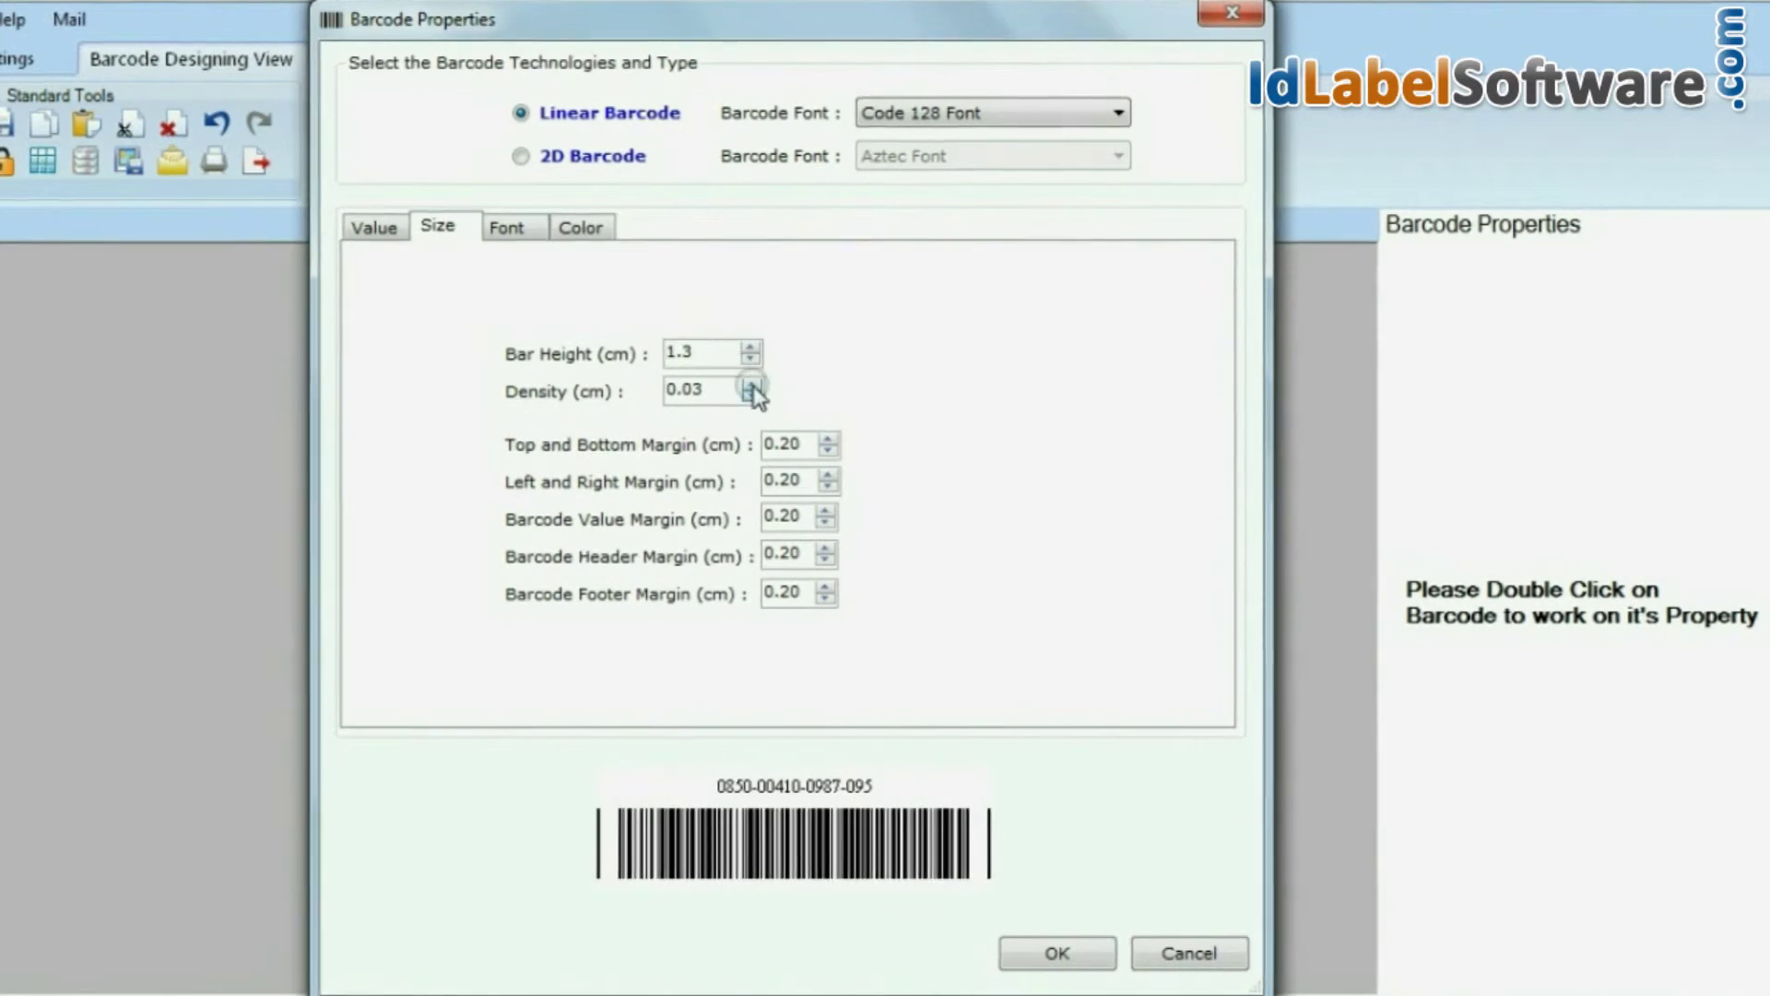
left_click(751, 385)
left_click(753, 395)
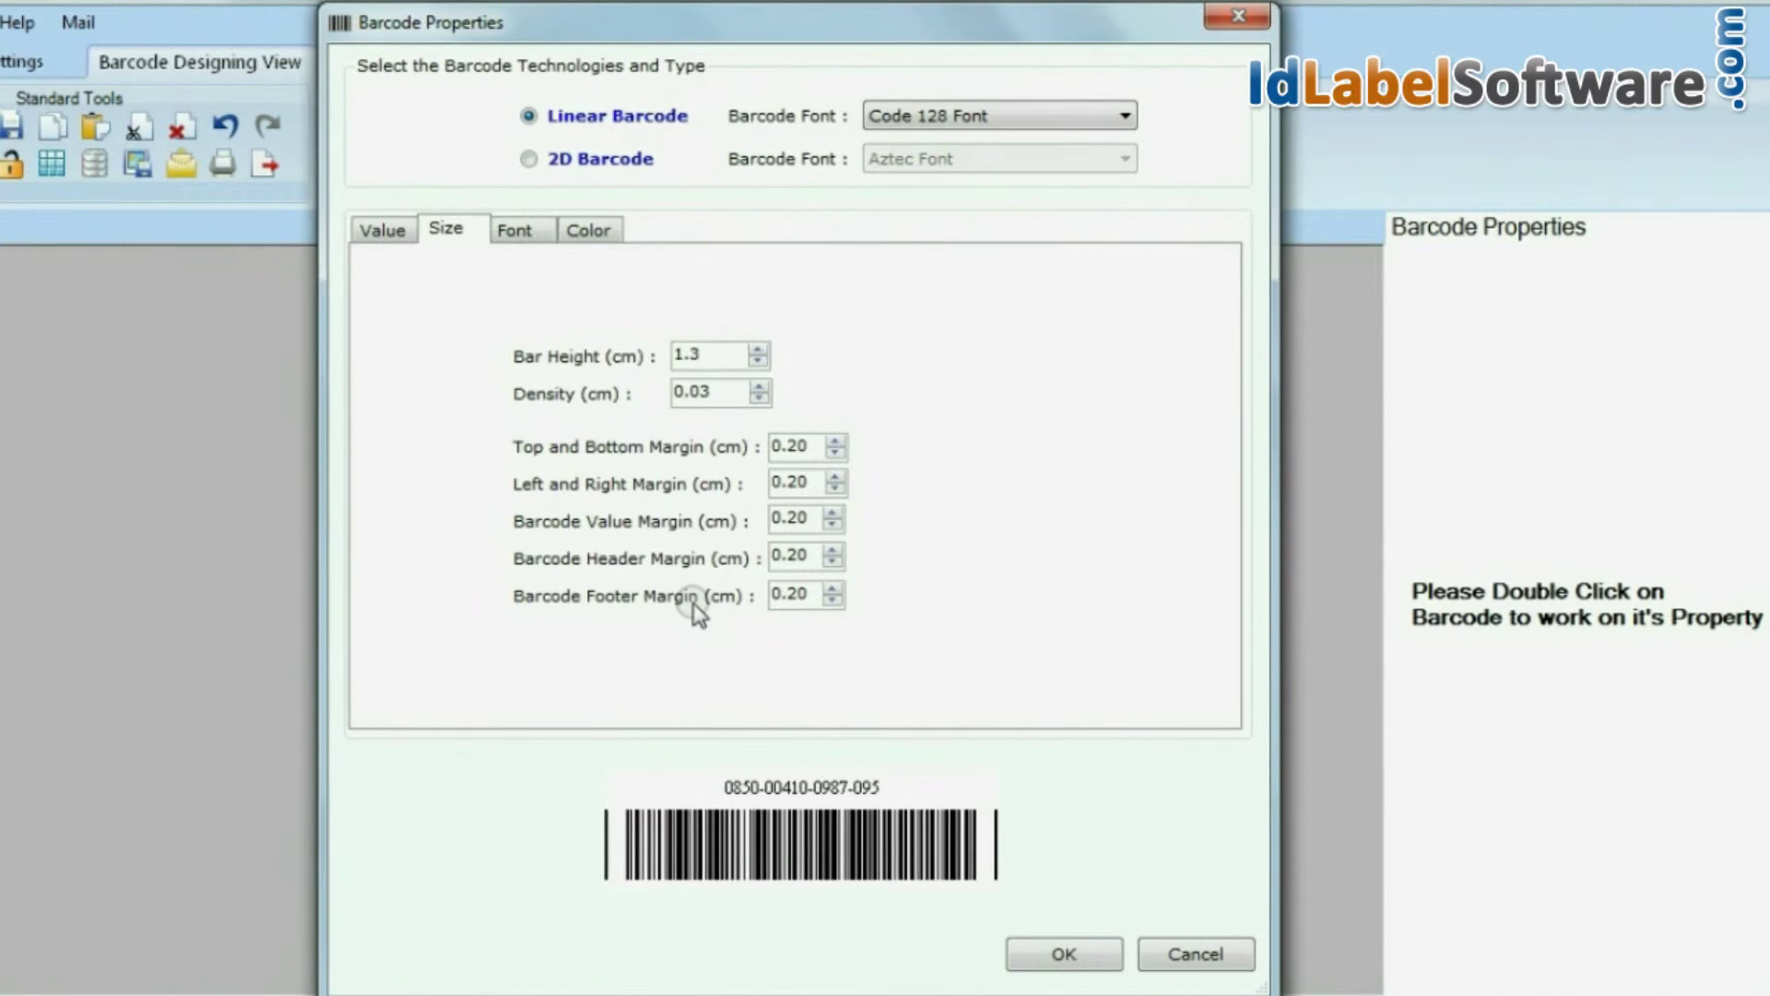
left_click(1039, 951)
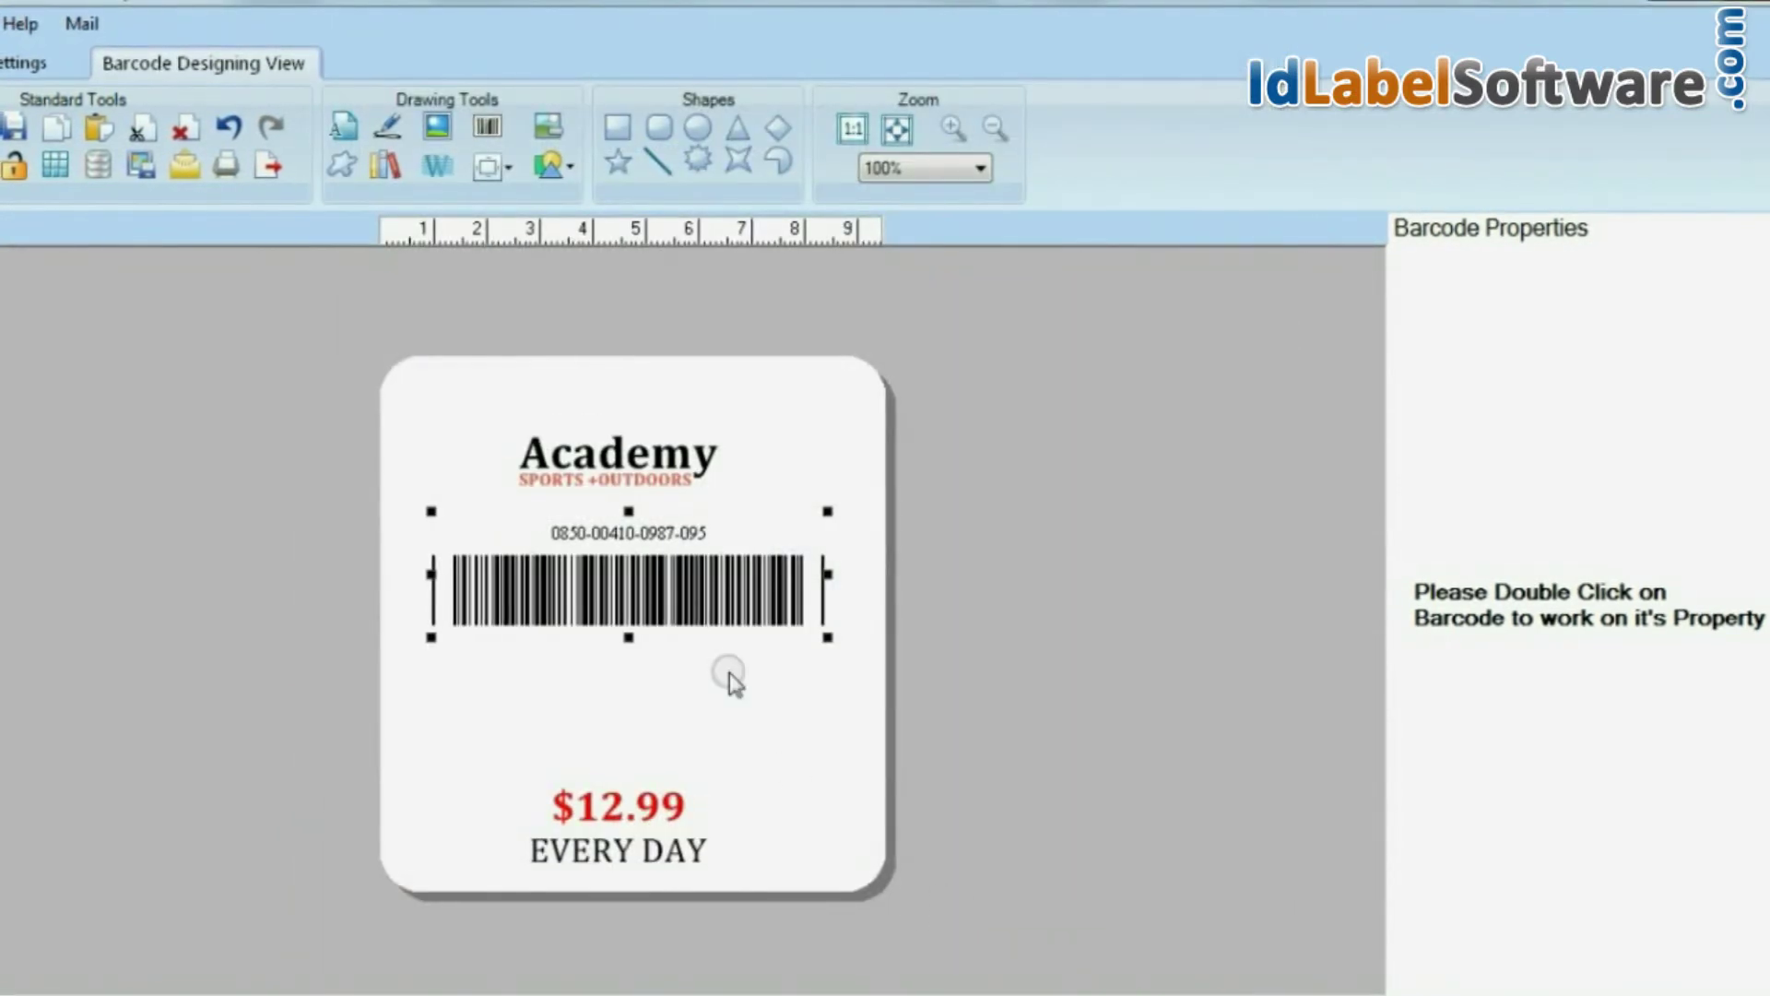
Step: Make the barcode value font bold Times New Roman size 11
double_click(661, 588)
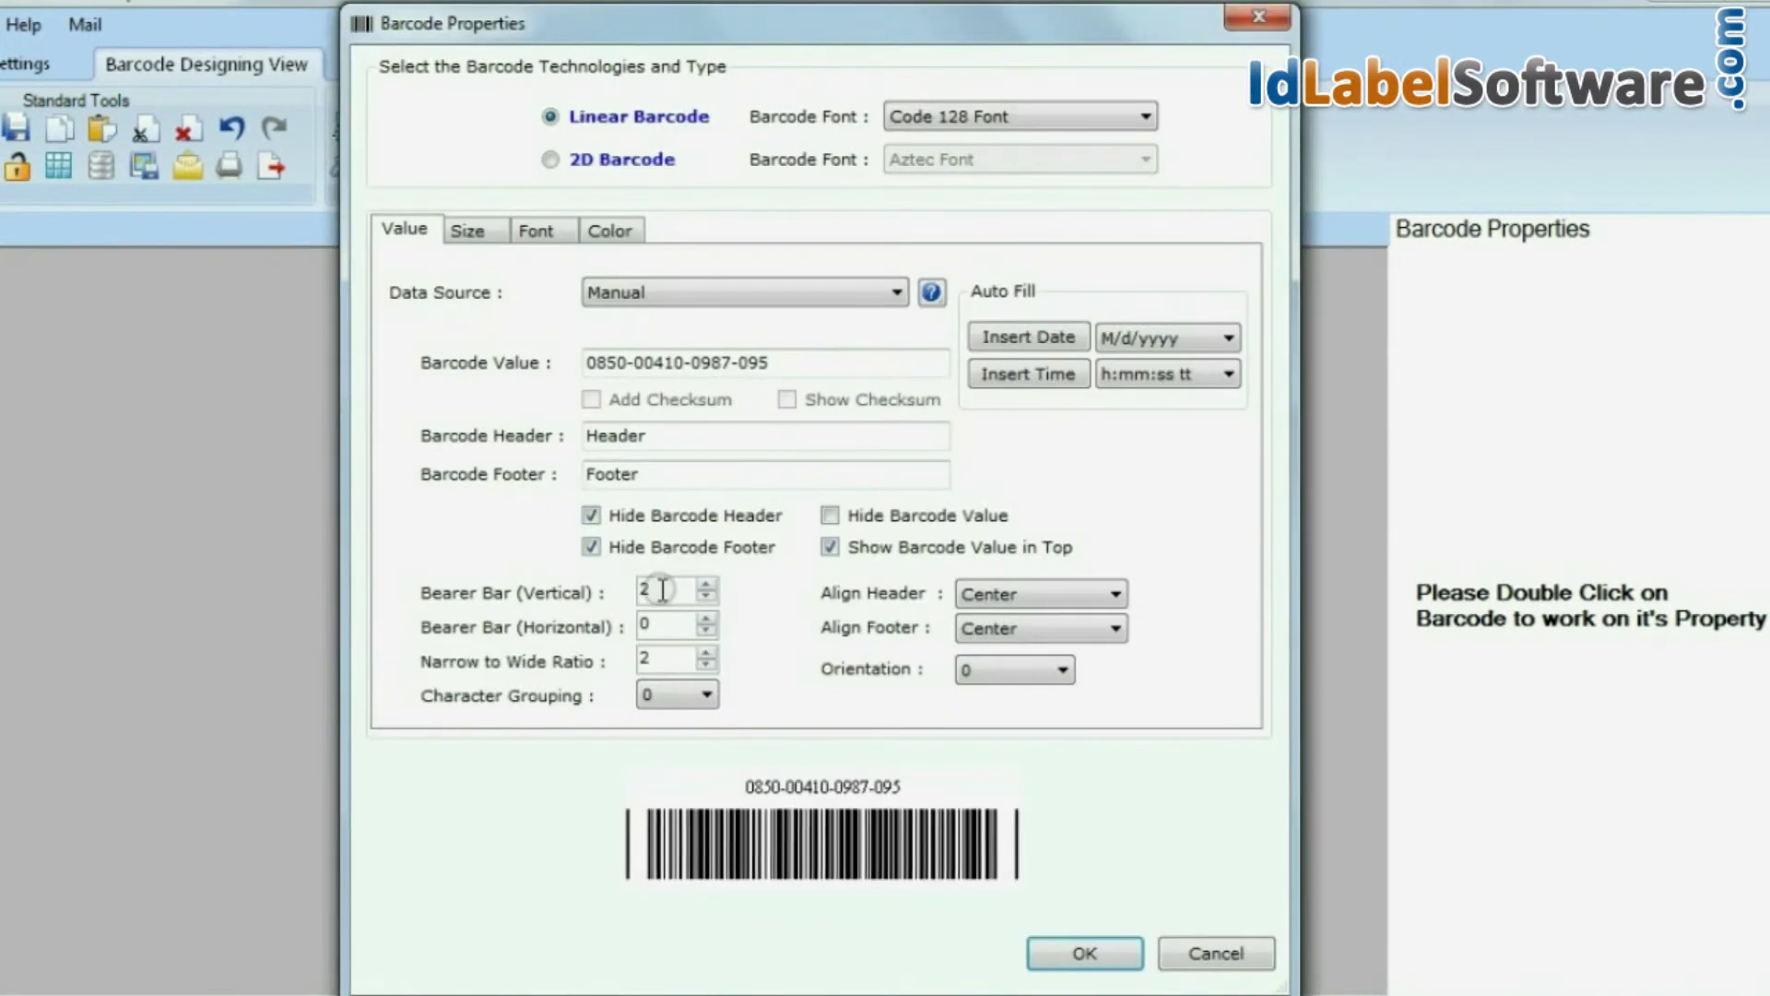
left_click(537, 232)
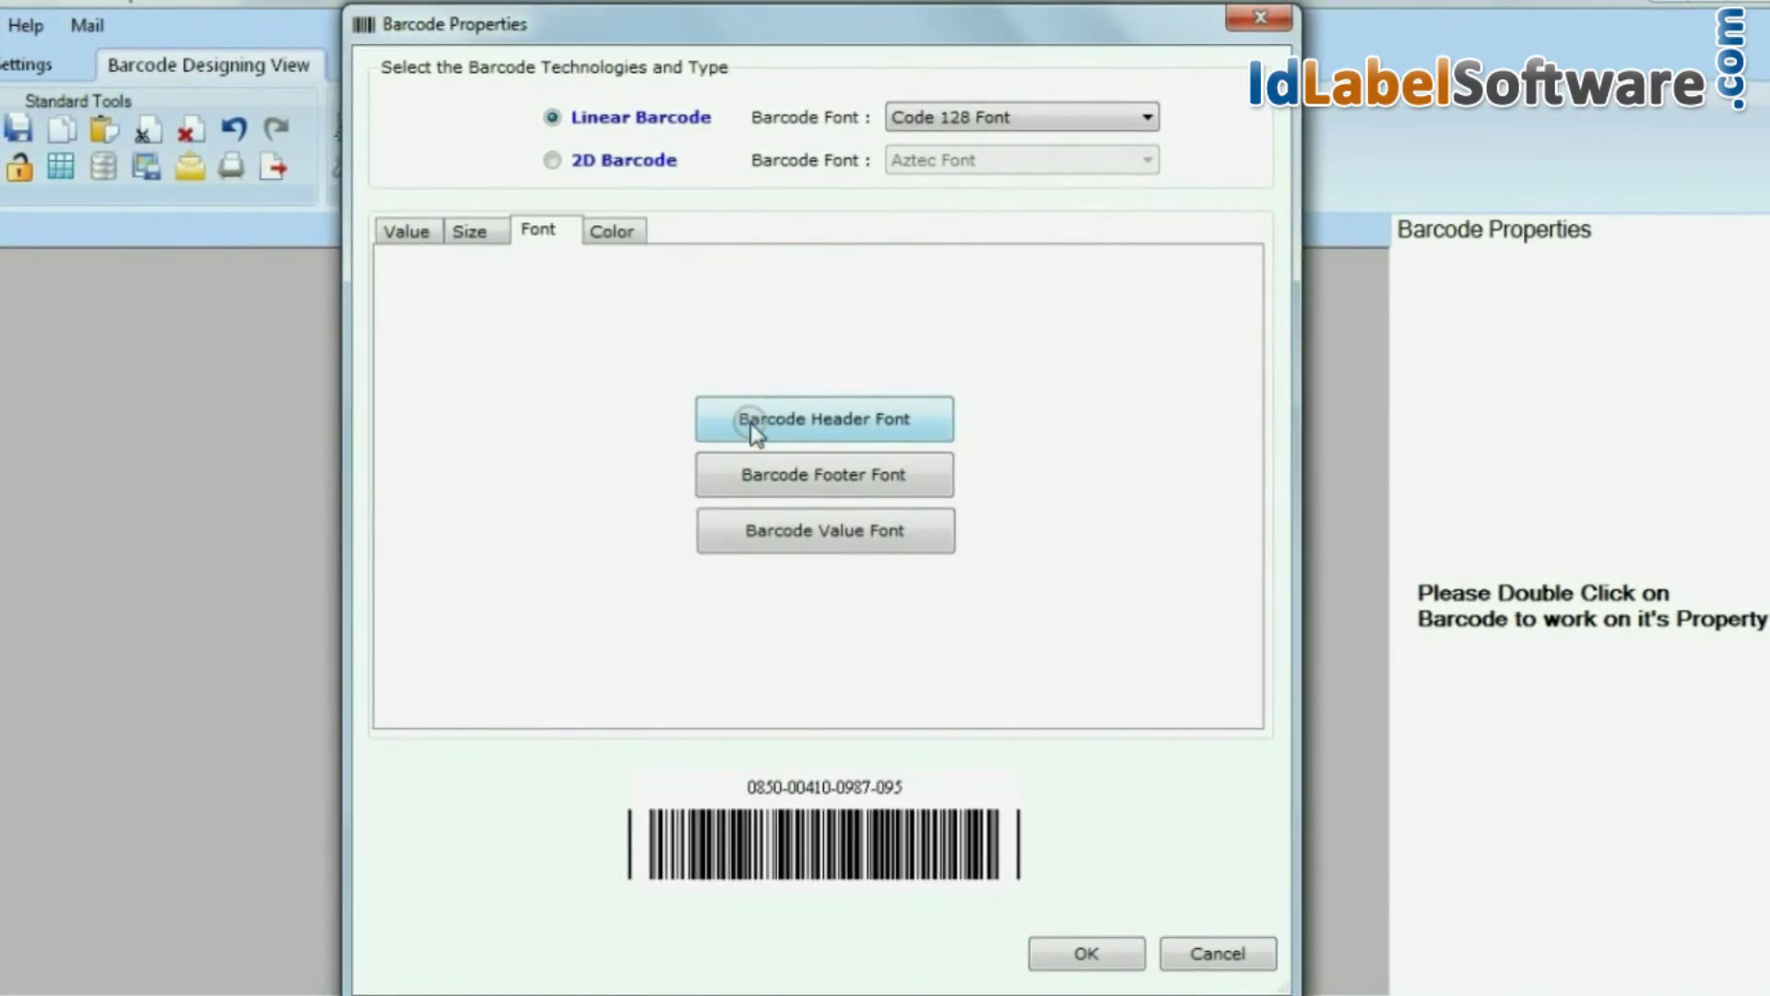
left_click(894, 420)
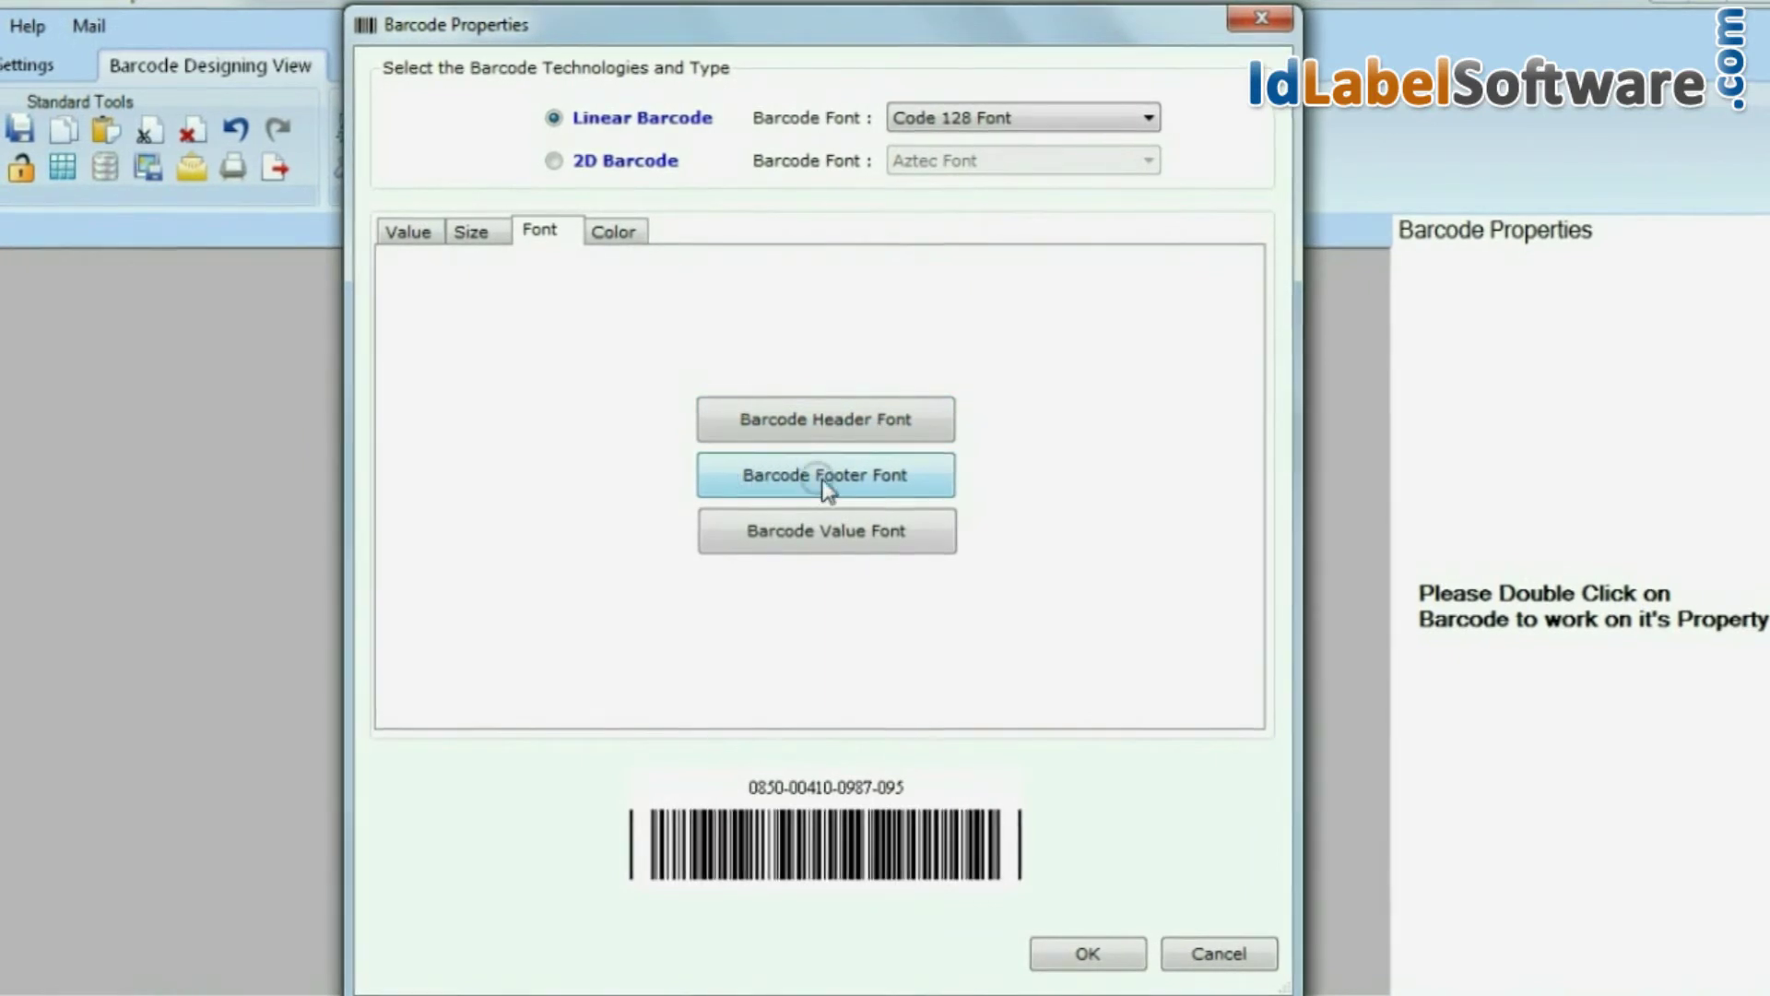
left_click(772, 515)
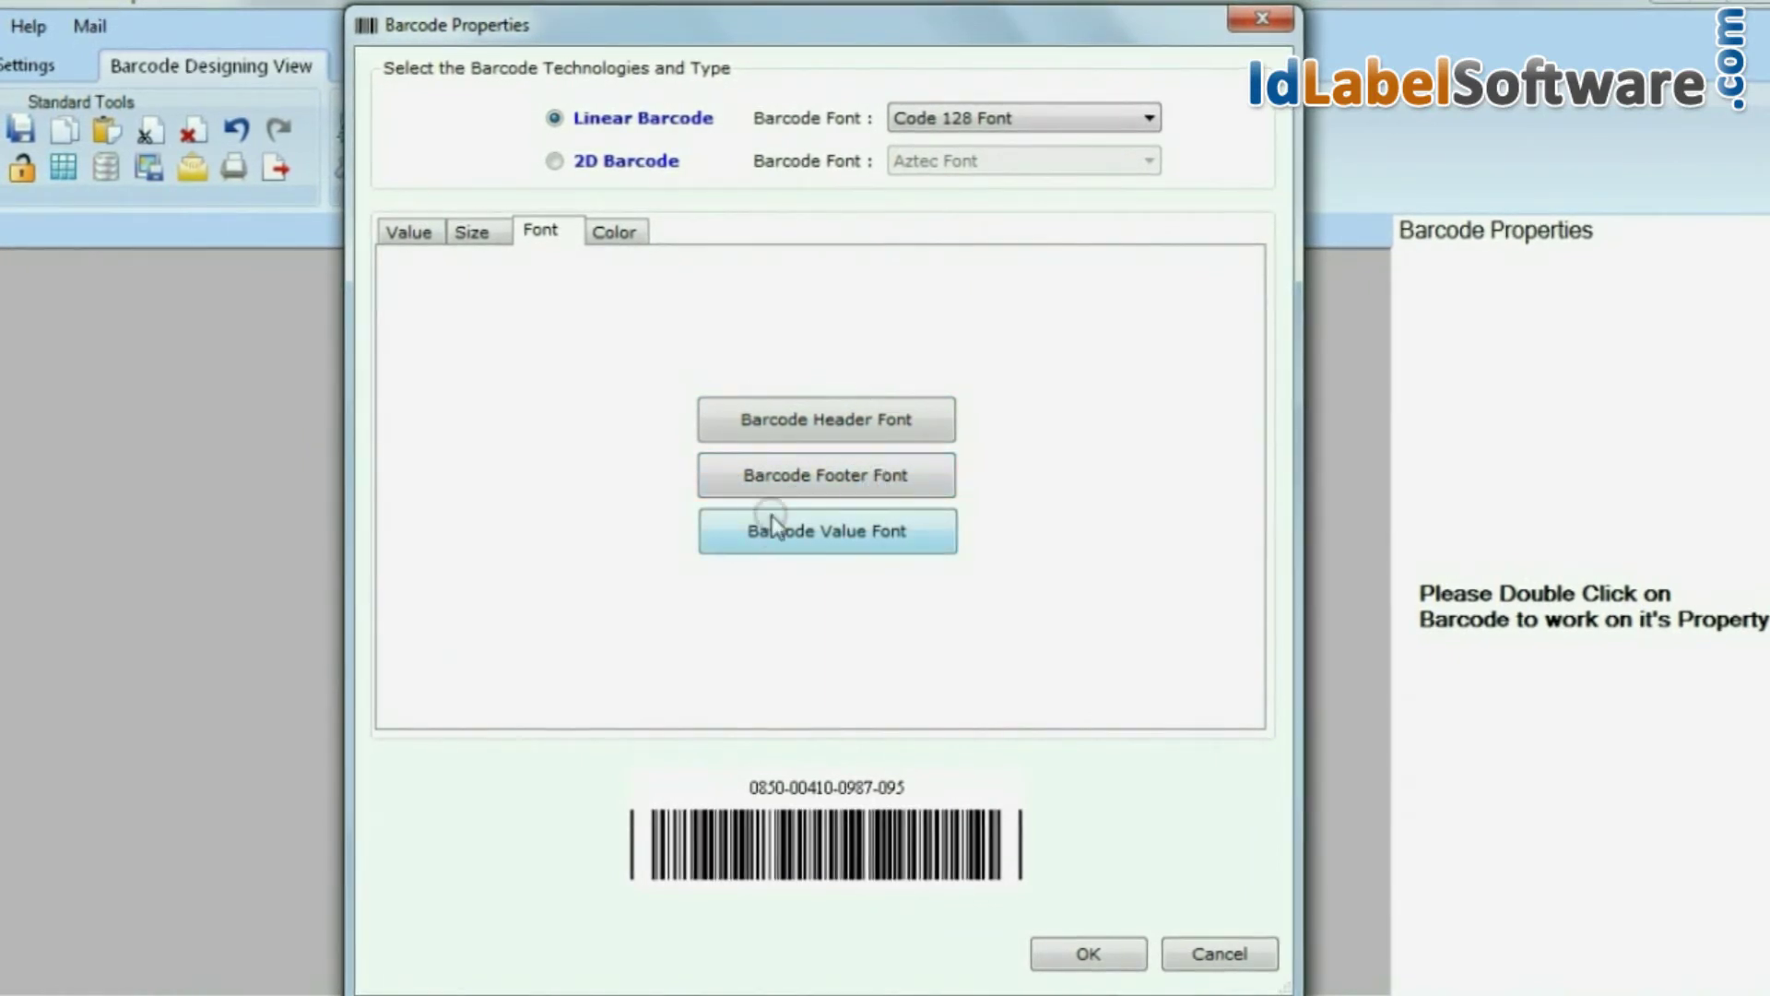
left_click(829, 527)
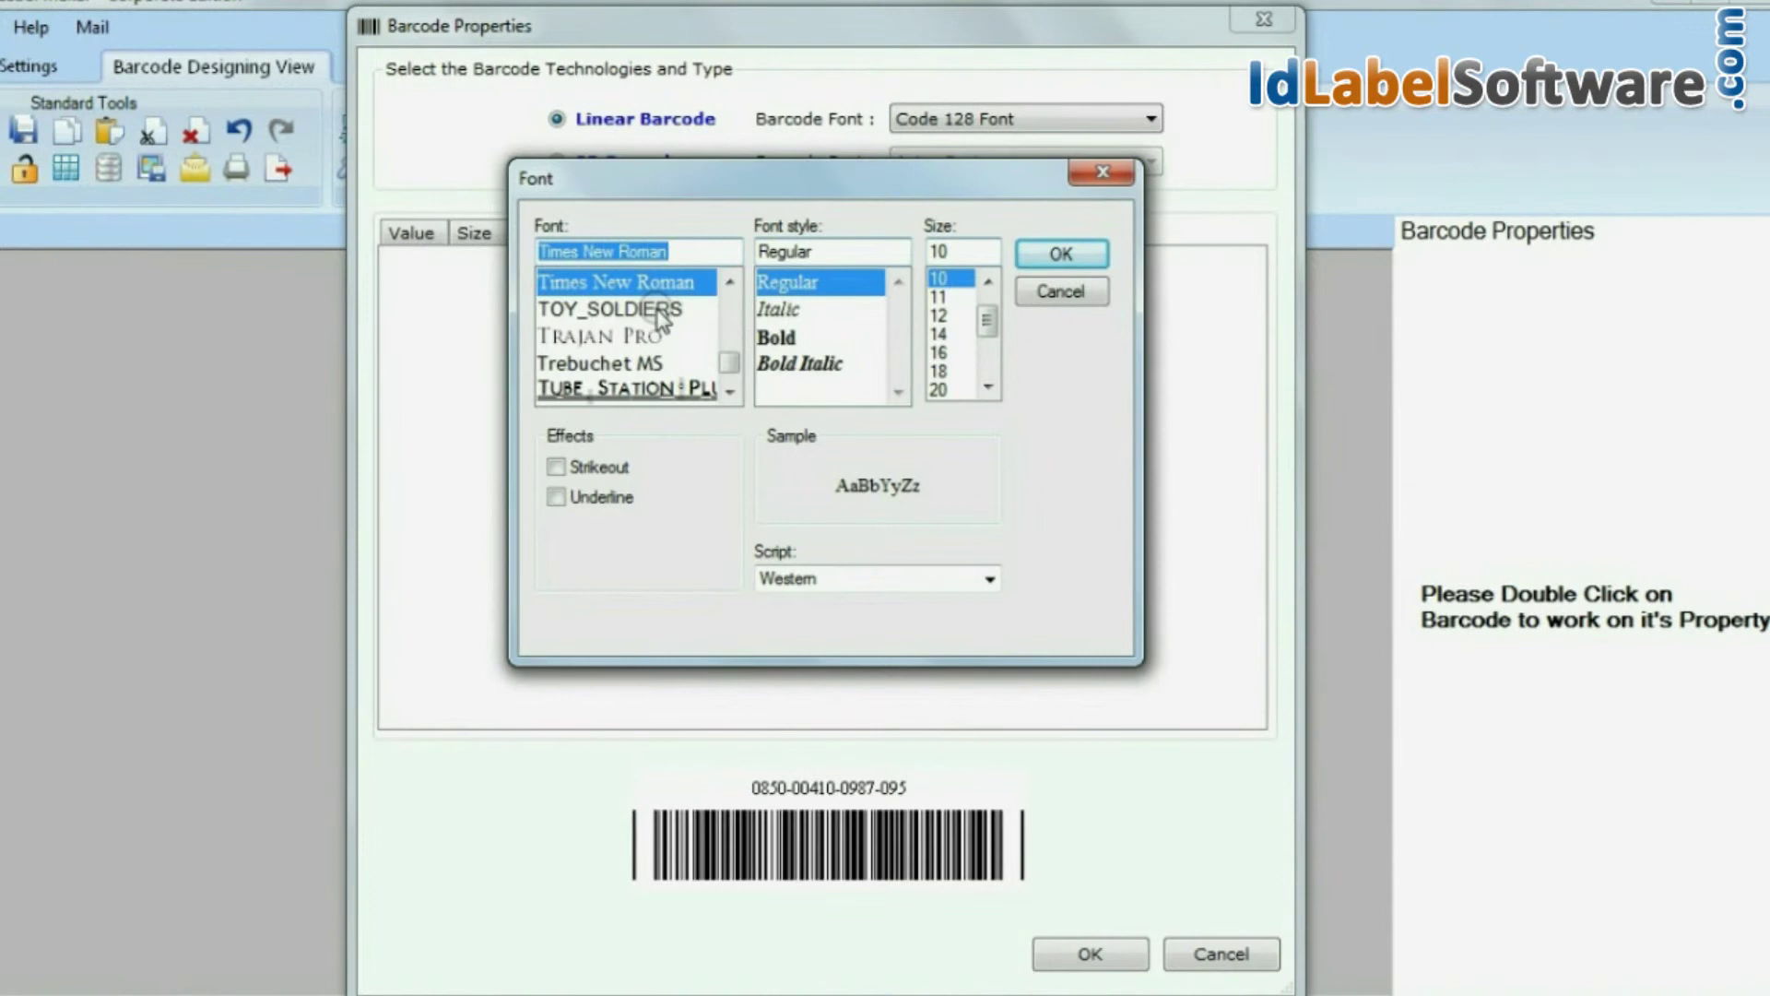
left_click(786, 339)
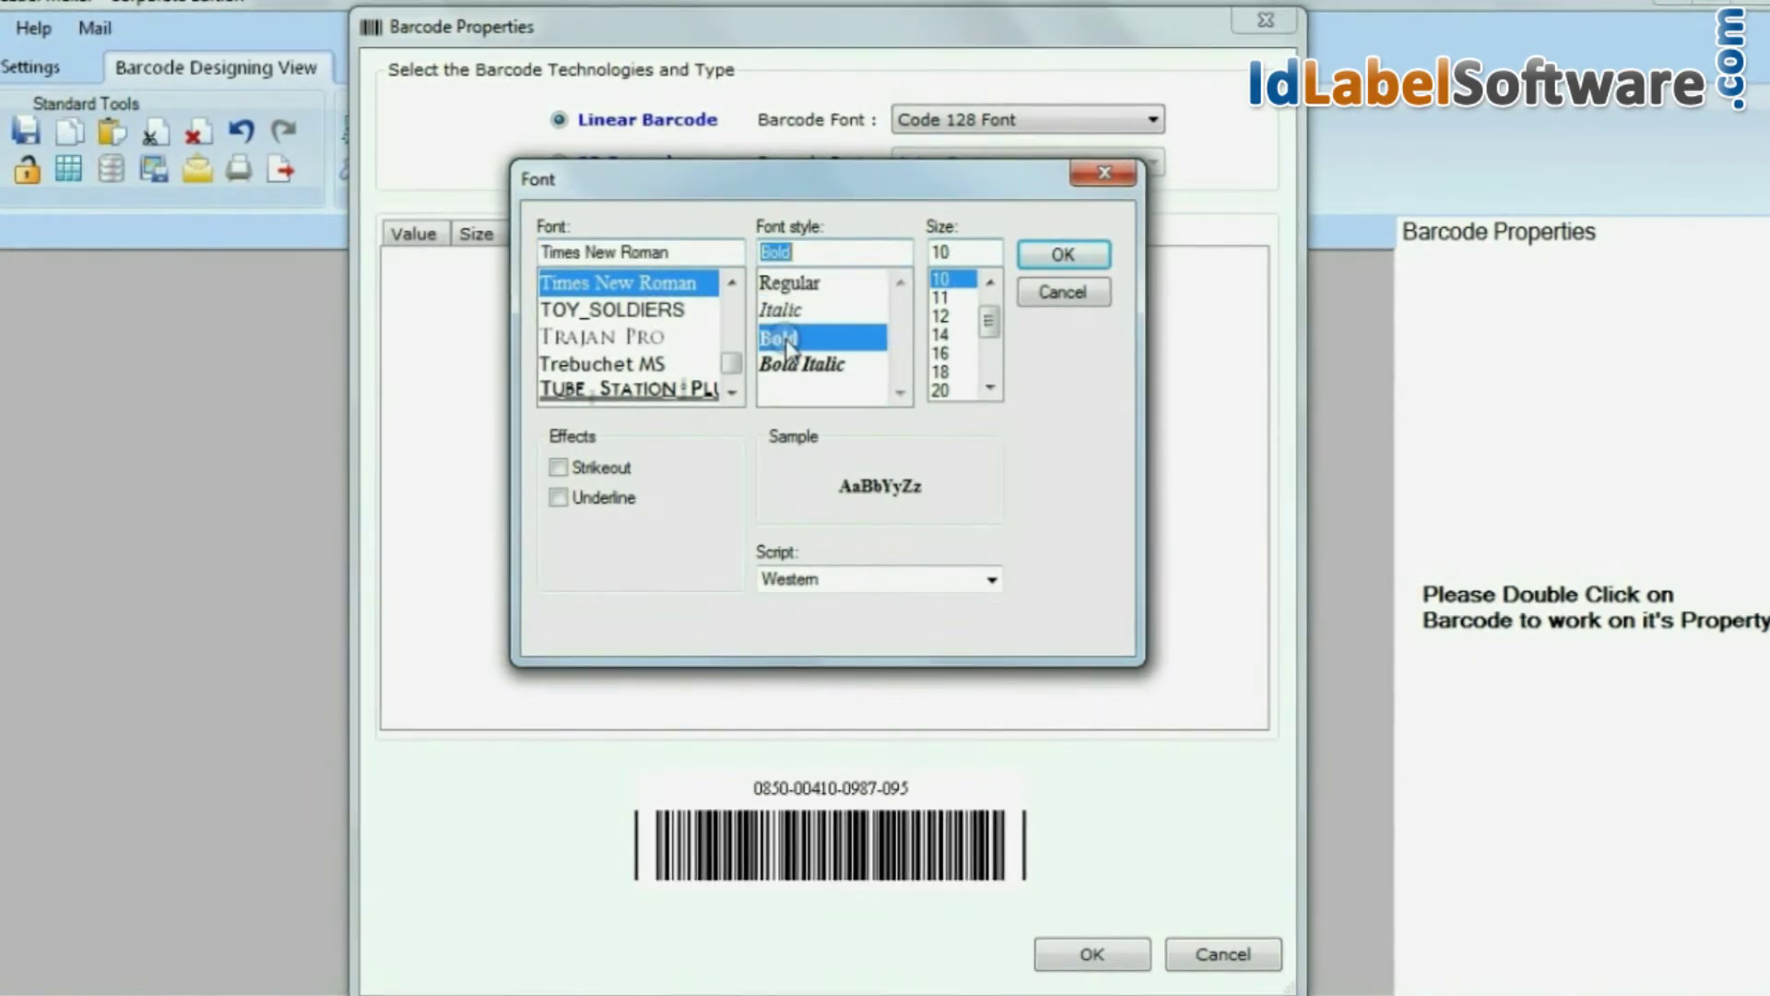
left_click(942, 316)
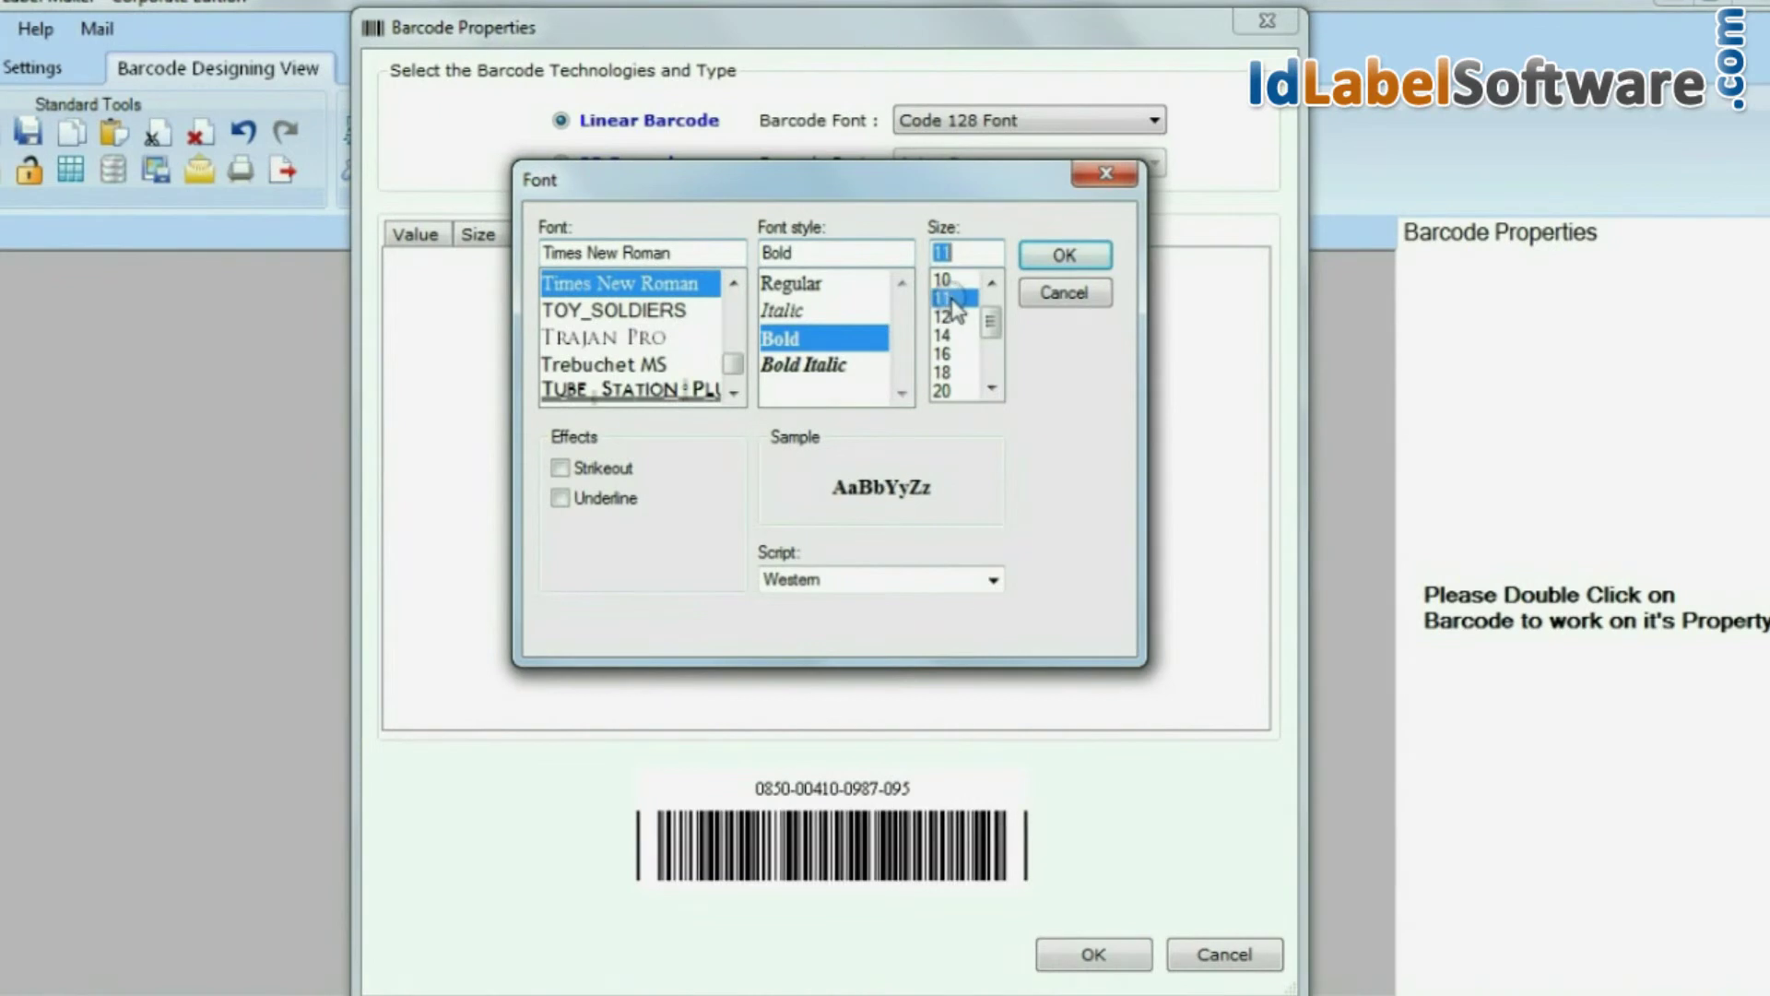
left_click(1051, 260)
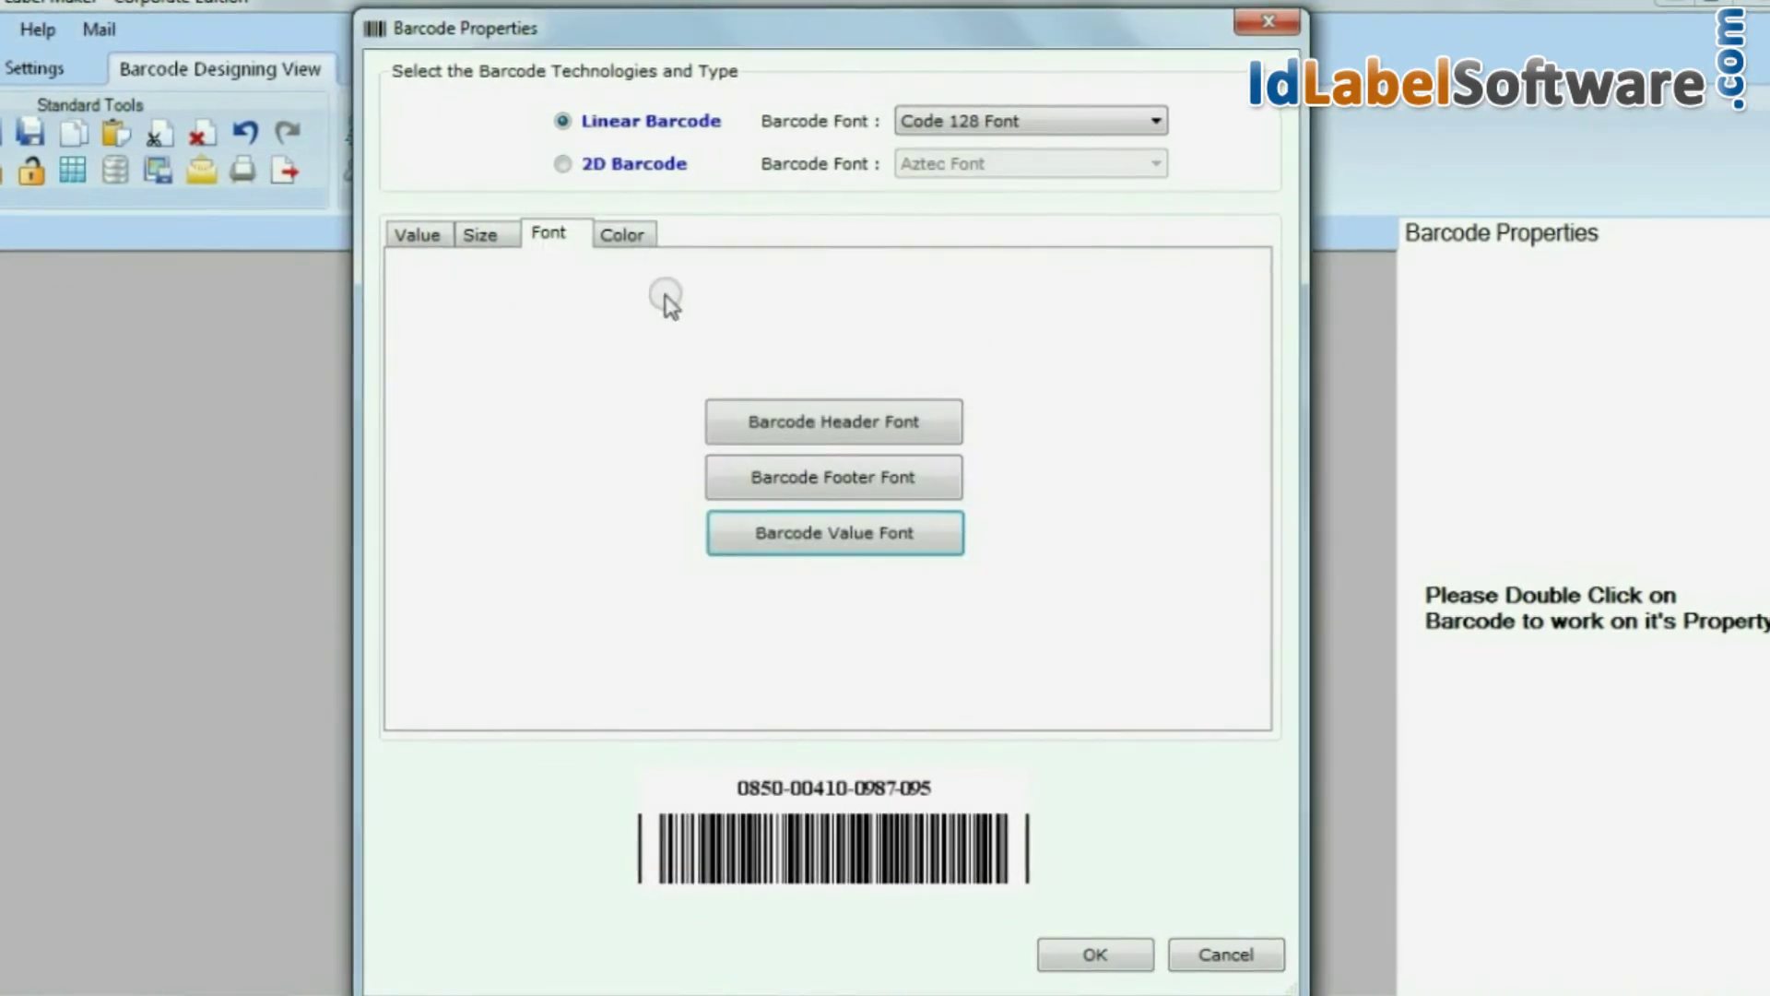
Step: Set the barcode background to transparent and apply the settings to the label
left_click(625, 241)
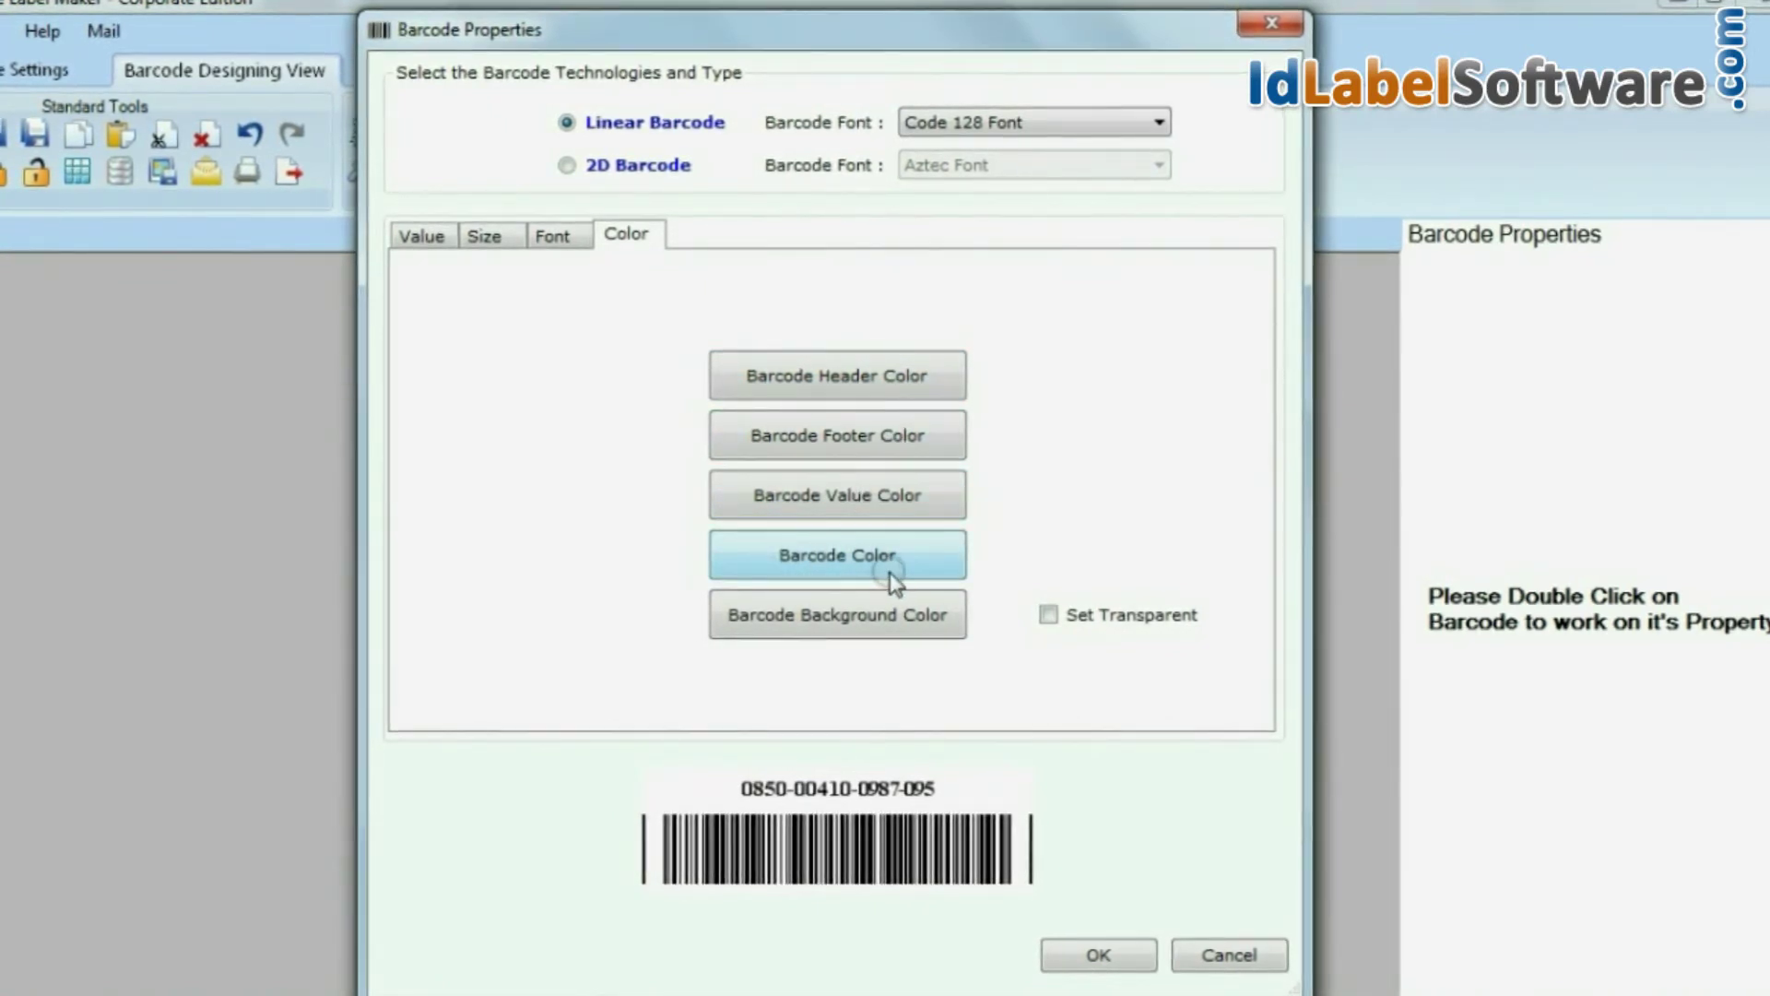
left_click(1050, 617)
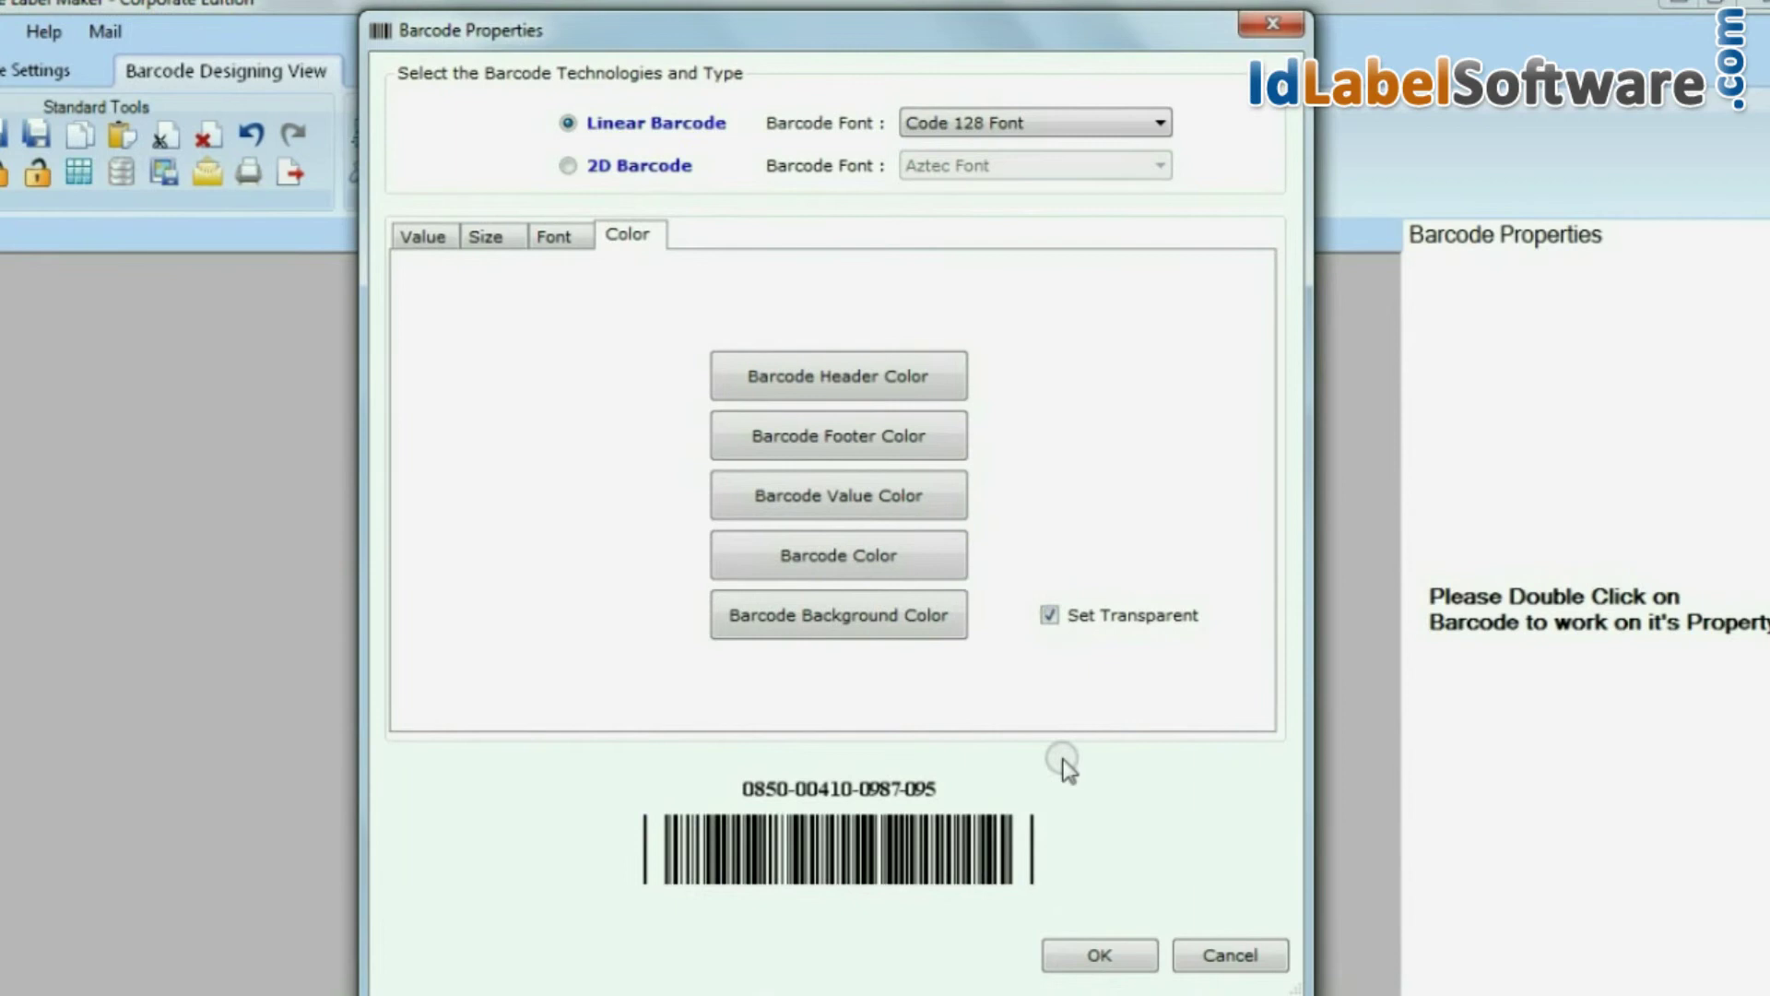
left_click(1084, 959)
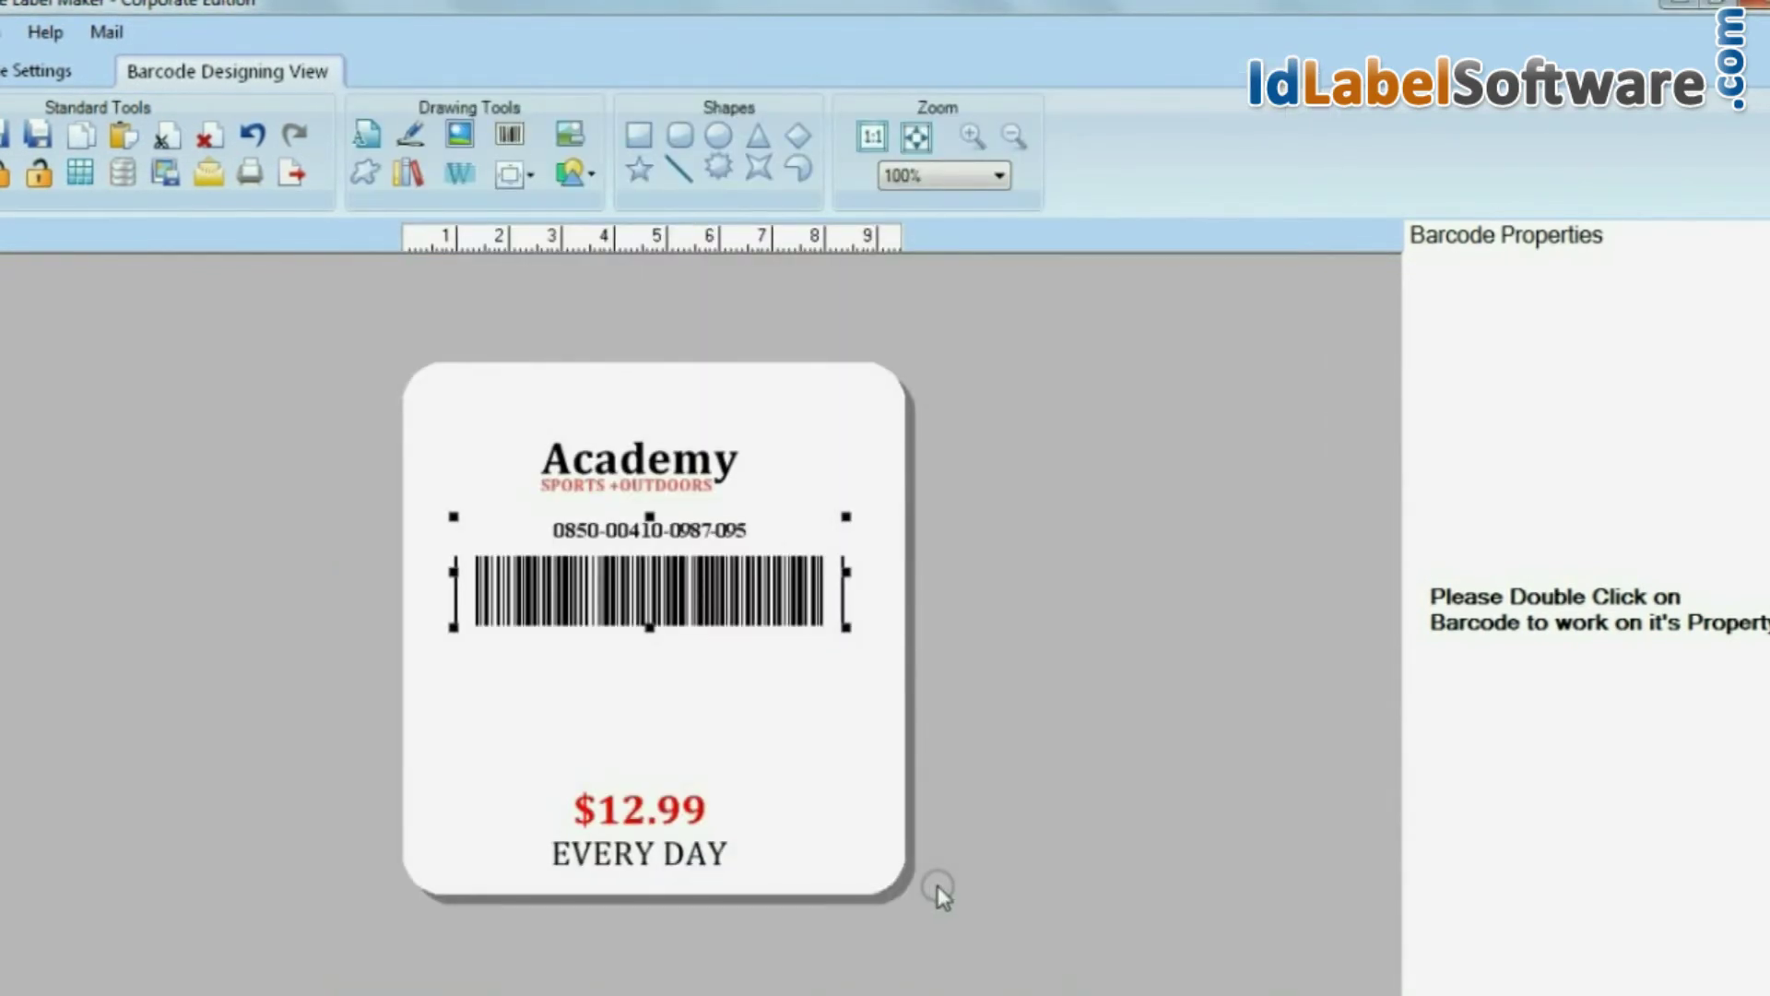
Step: Place a second barcode below the first one on the label
left_click(584, 671)
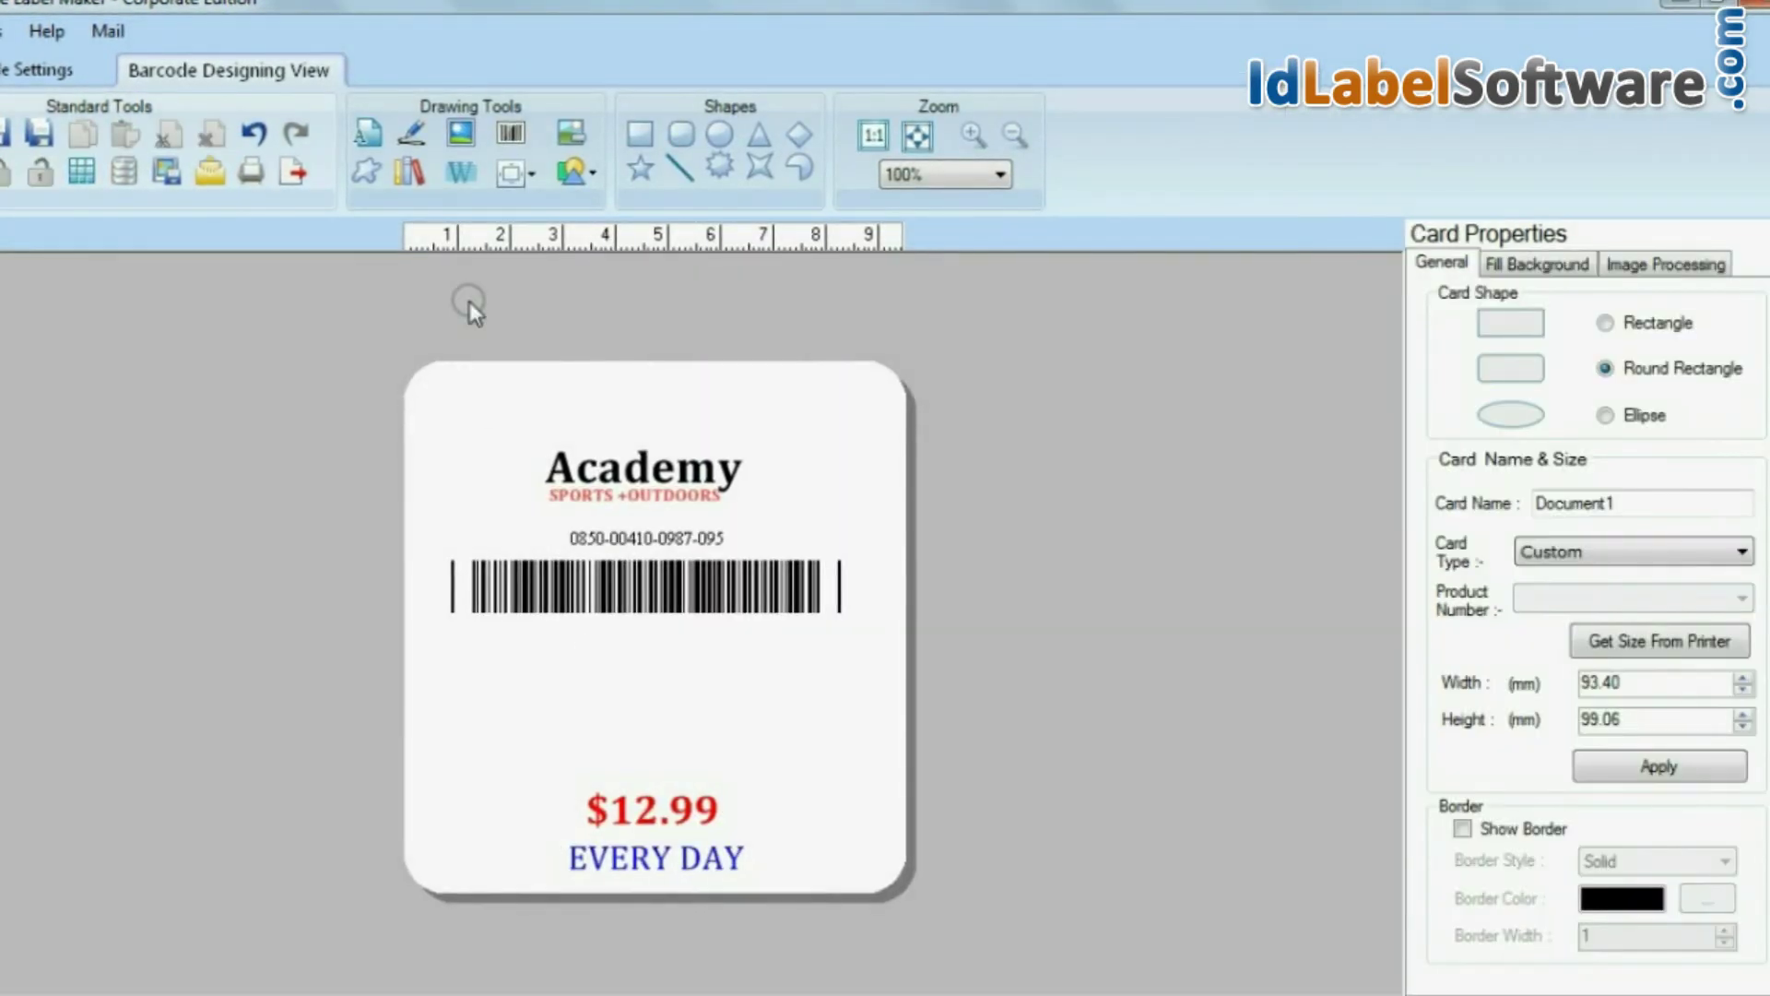
left_click(508, 135)
left_click(673, 599)
left_click_drag(673, 600, 631, 687)
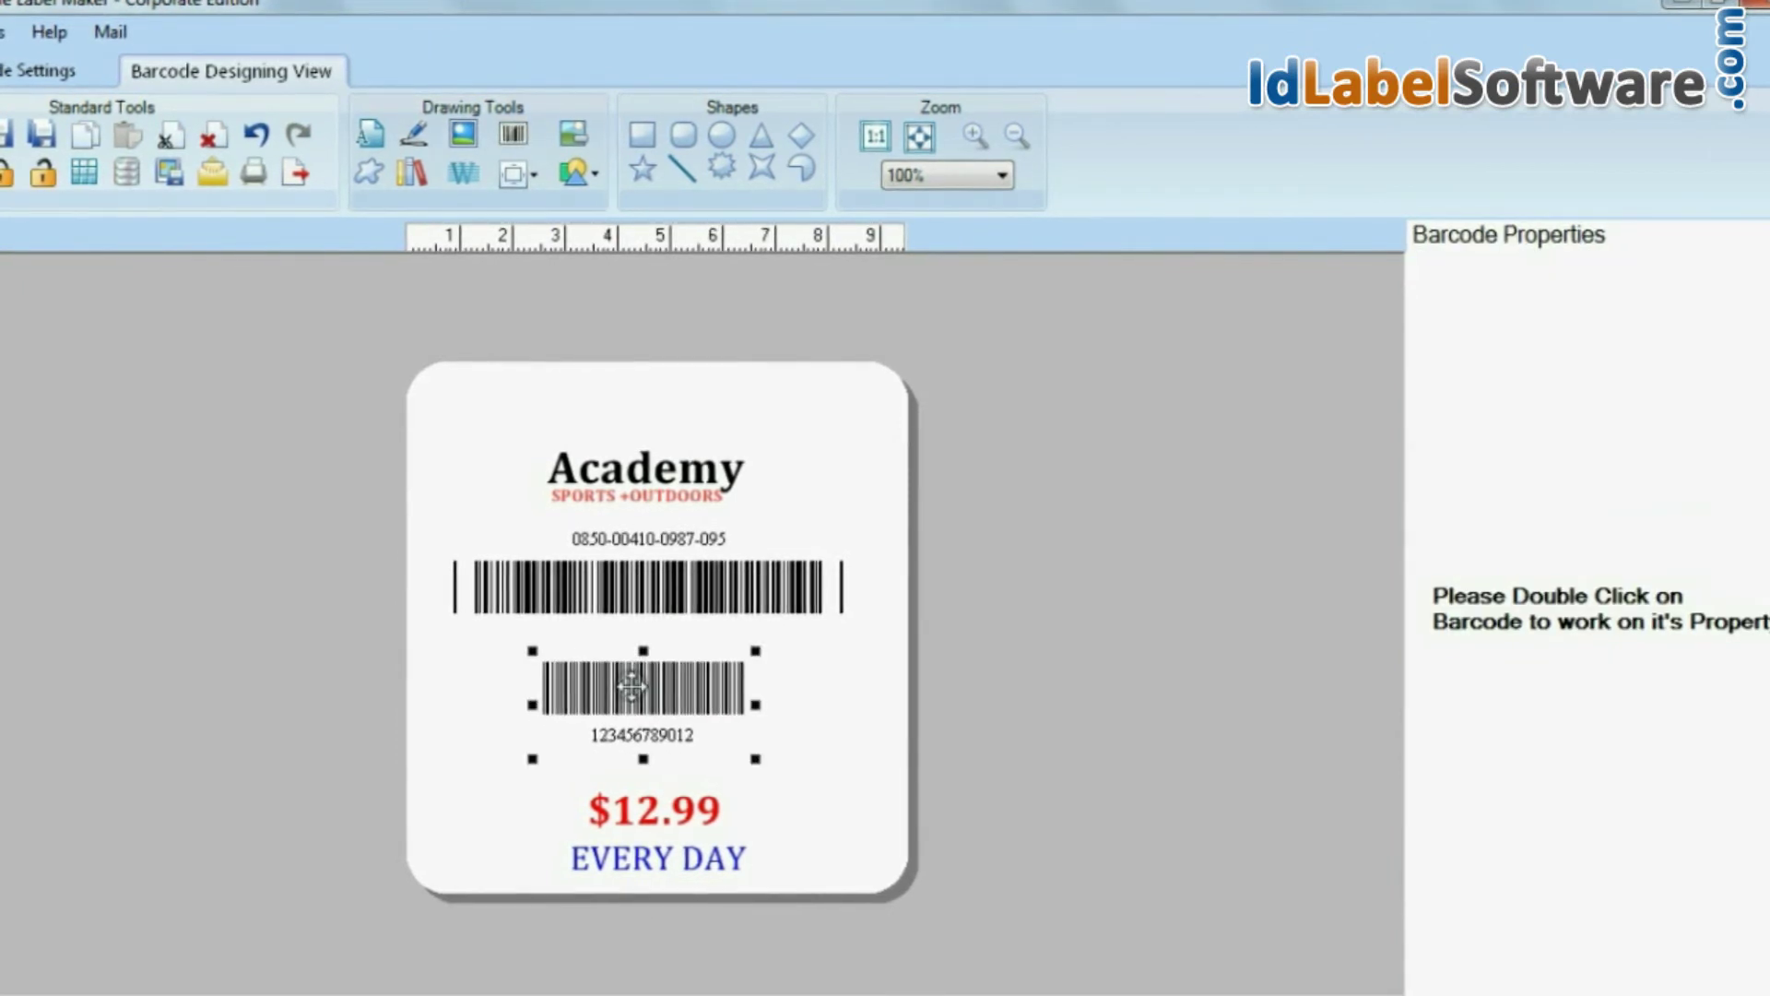
key("Escape")
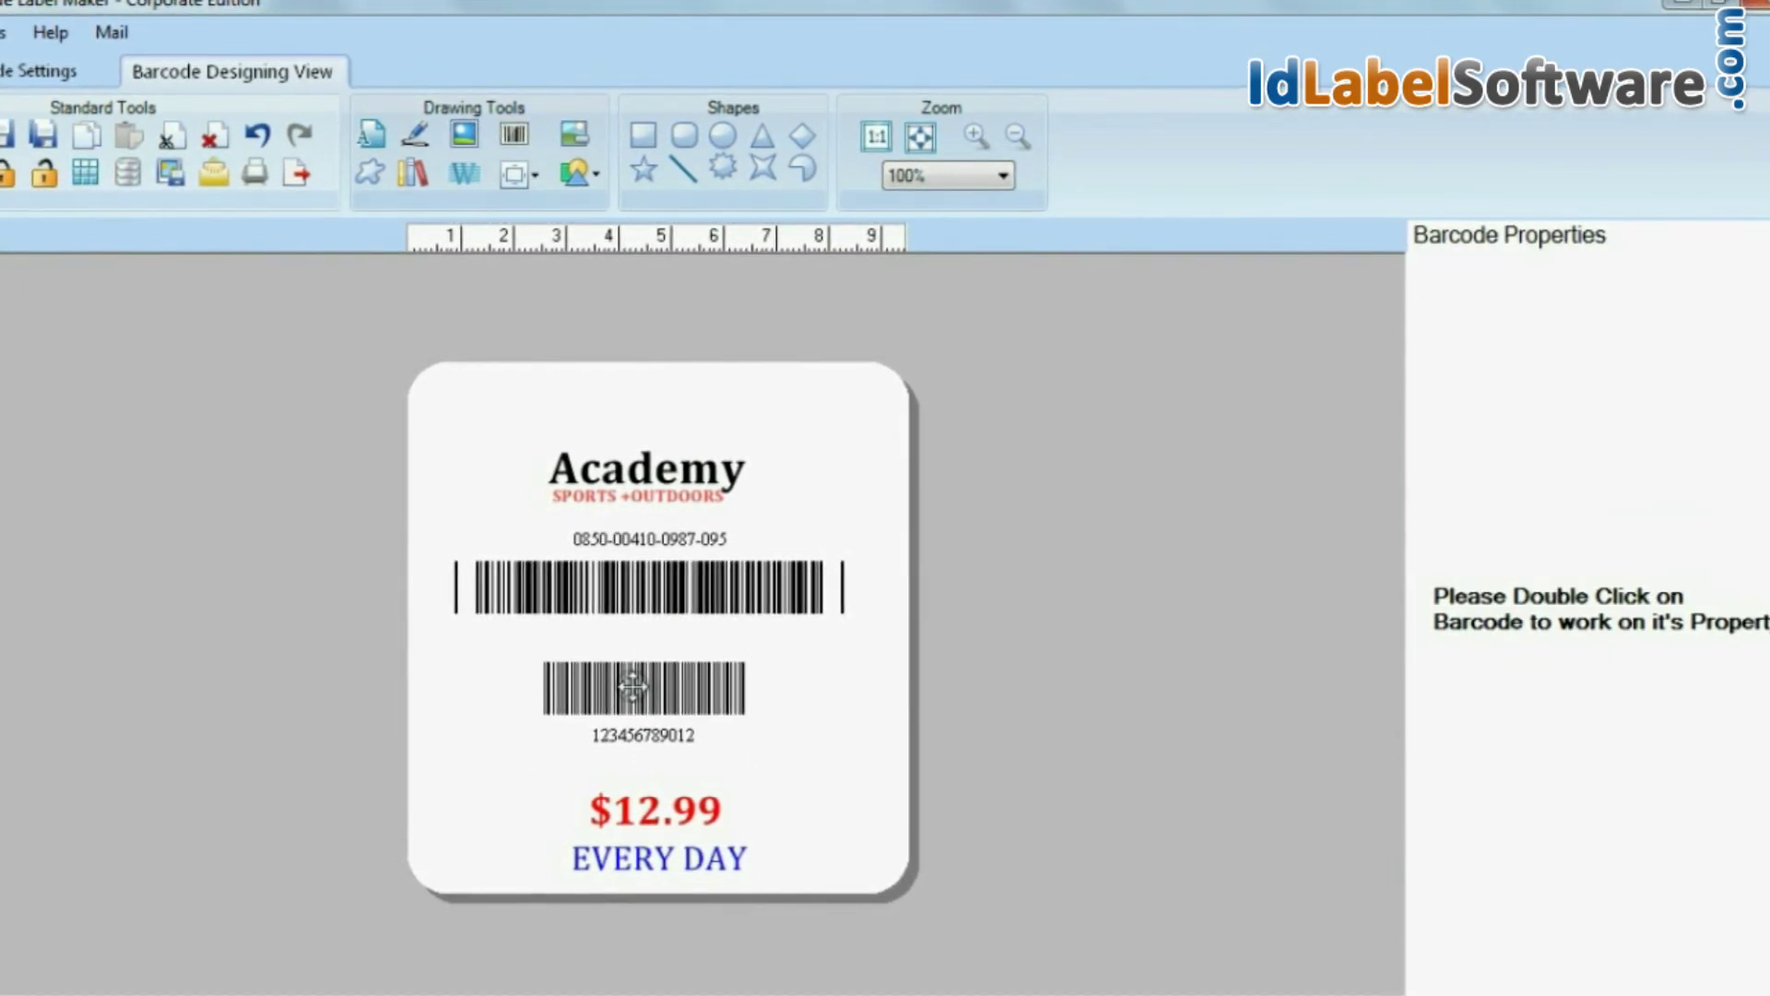
double_click(633, 687)
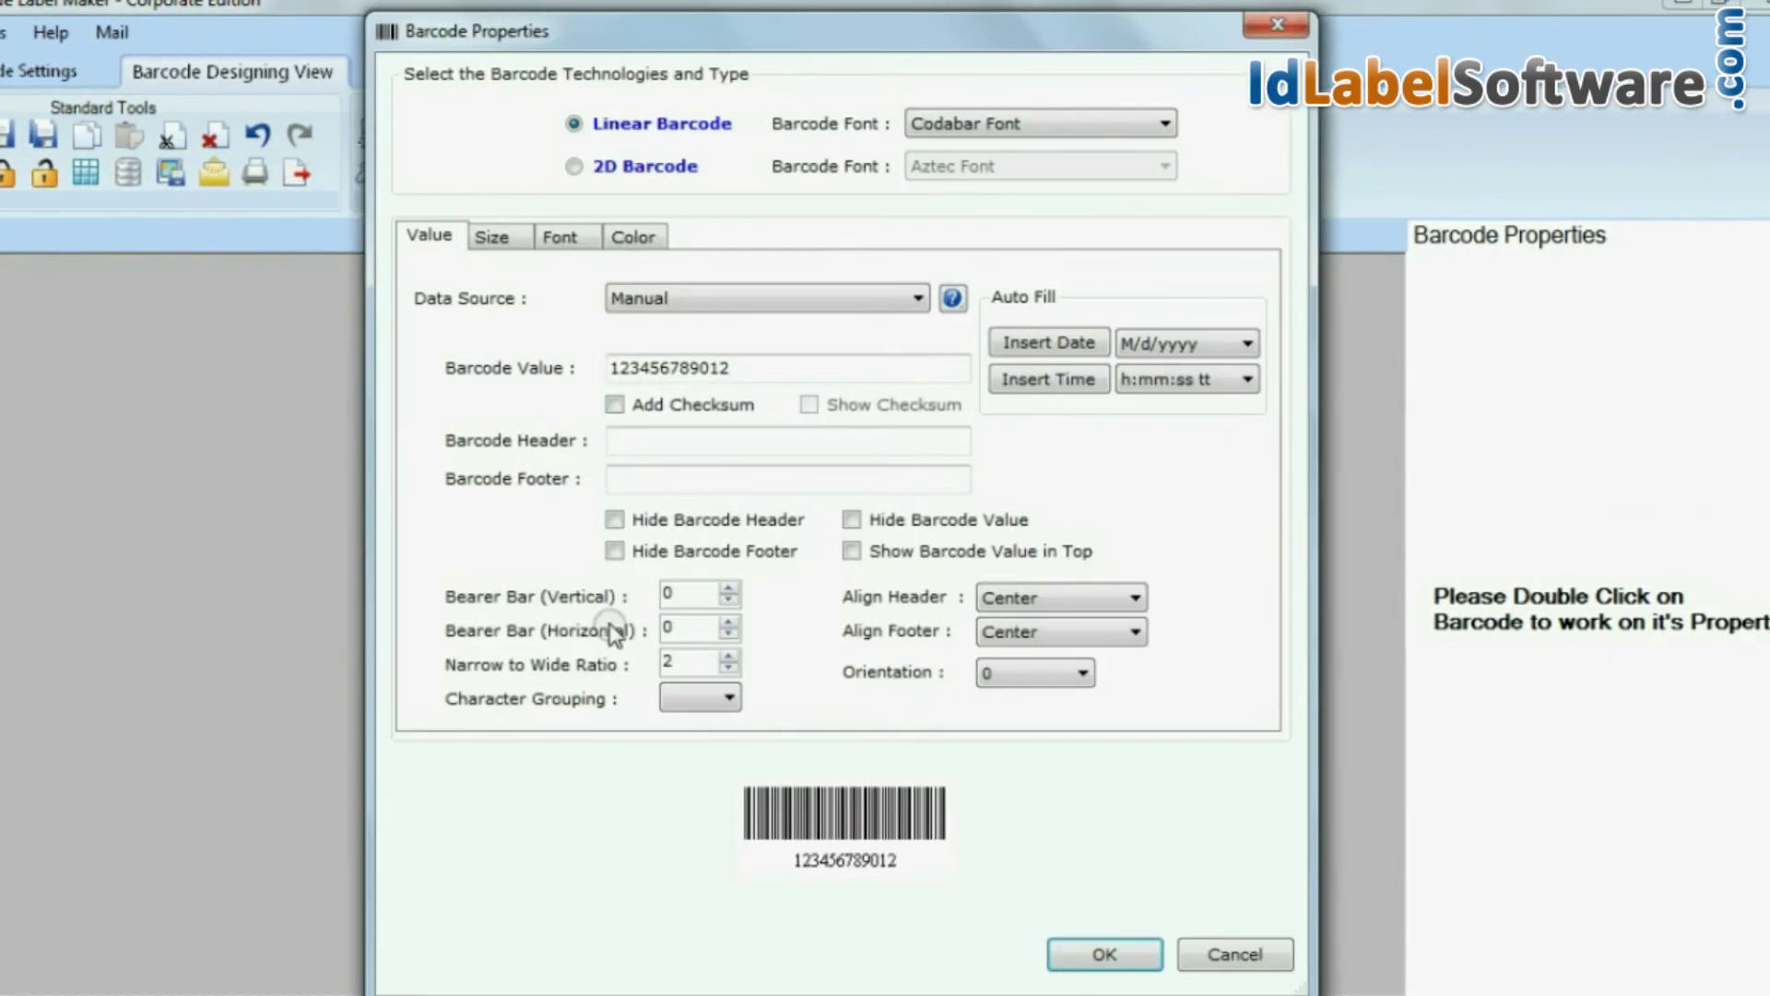
Step: Make the new barcode a 2D Databar UPCA Font type with Manual data source
left_click(618, 169)
left_click(871, 643)
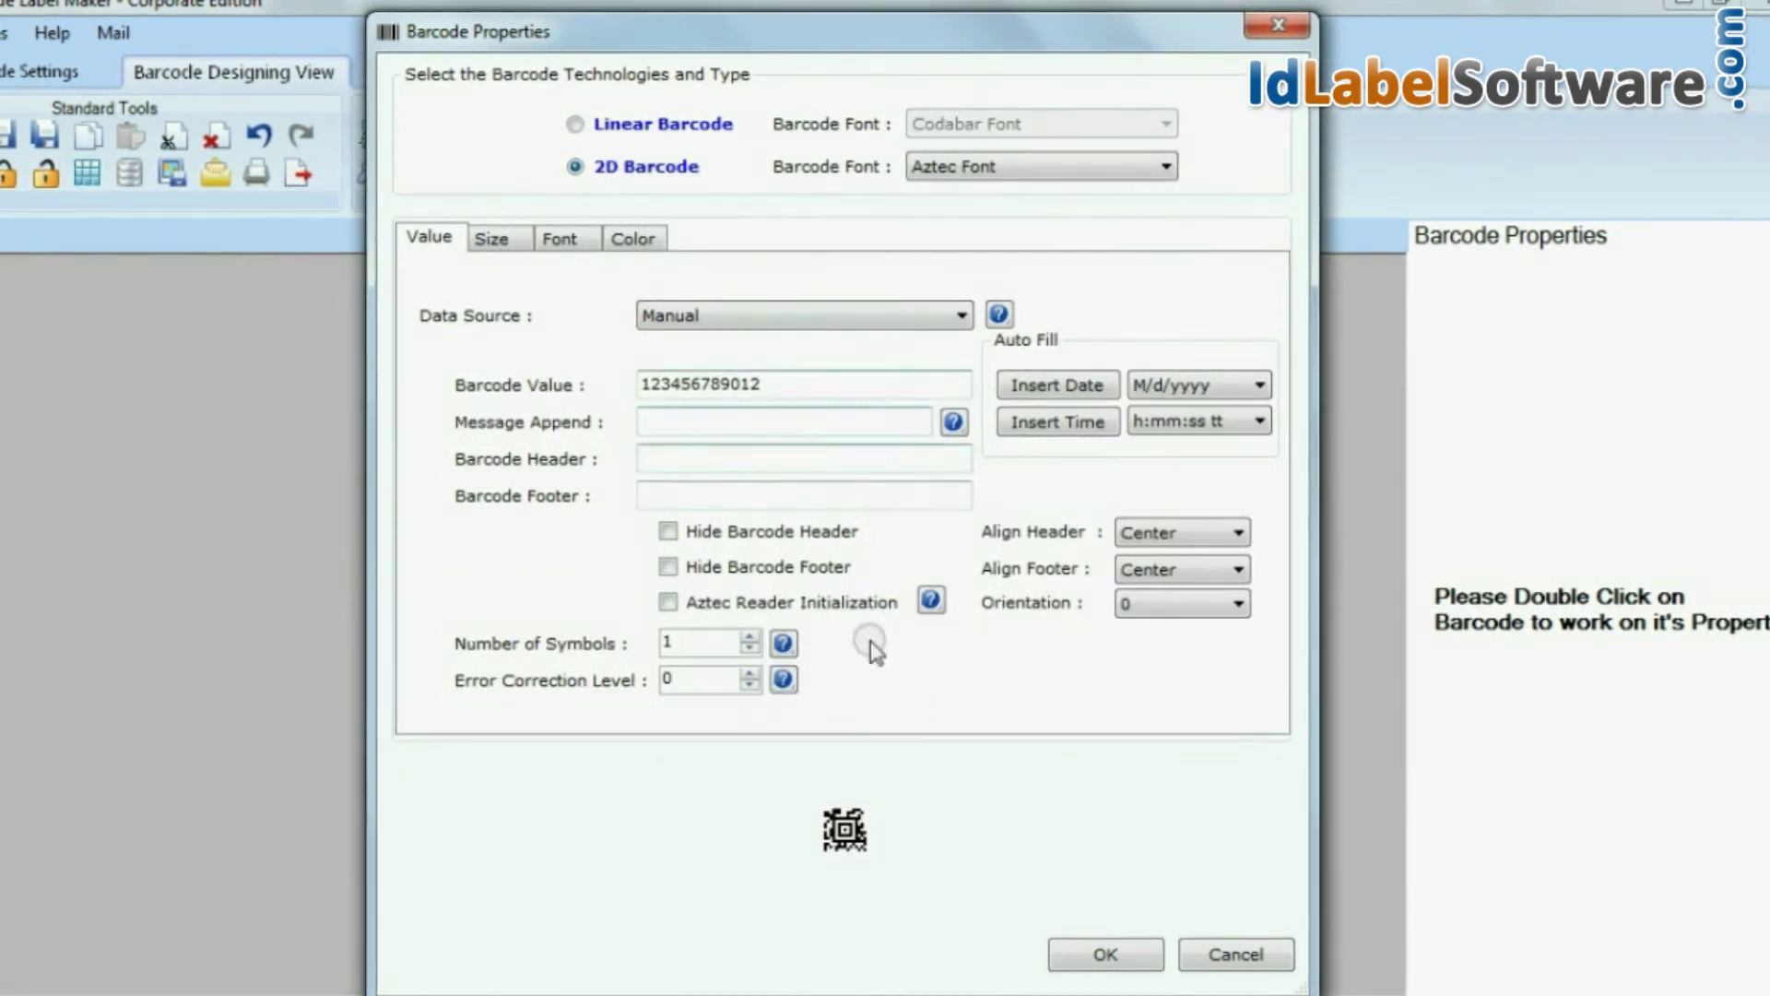
left_click(970, 168)
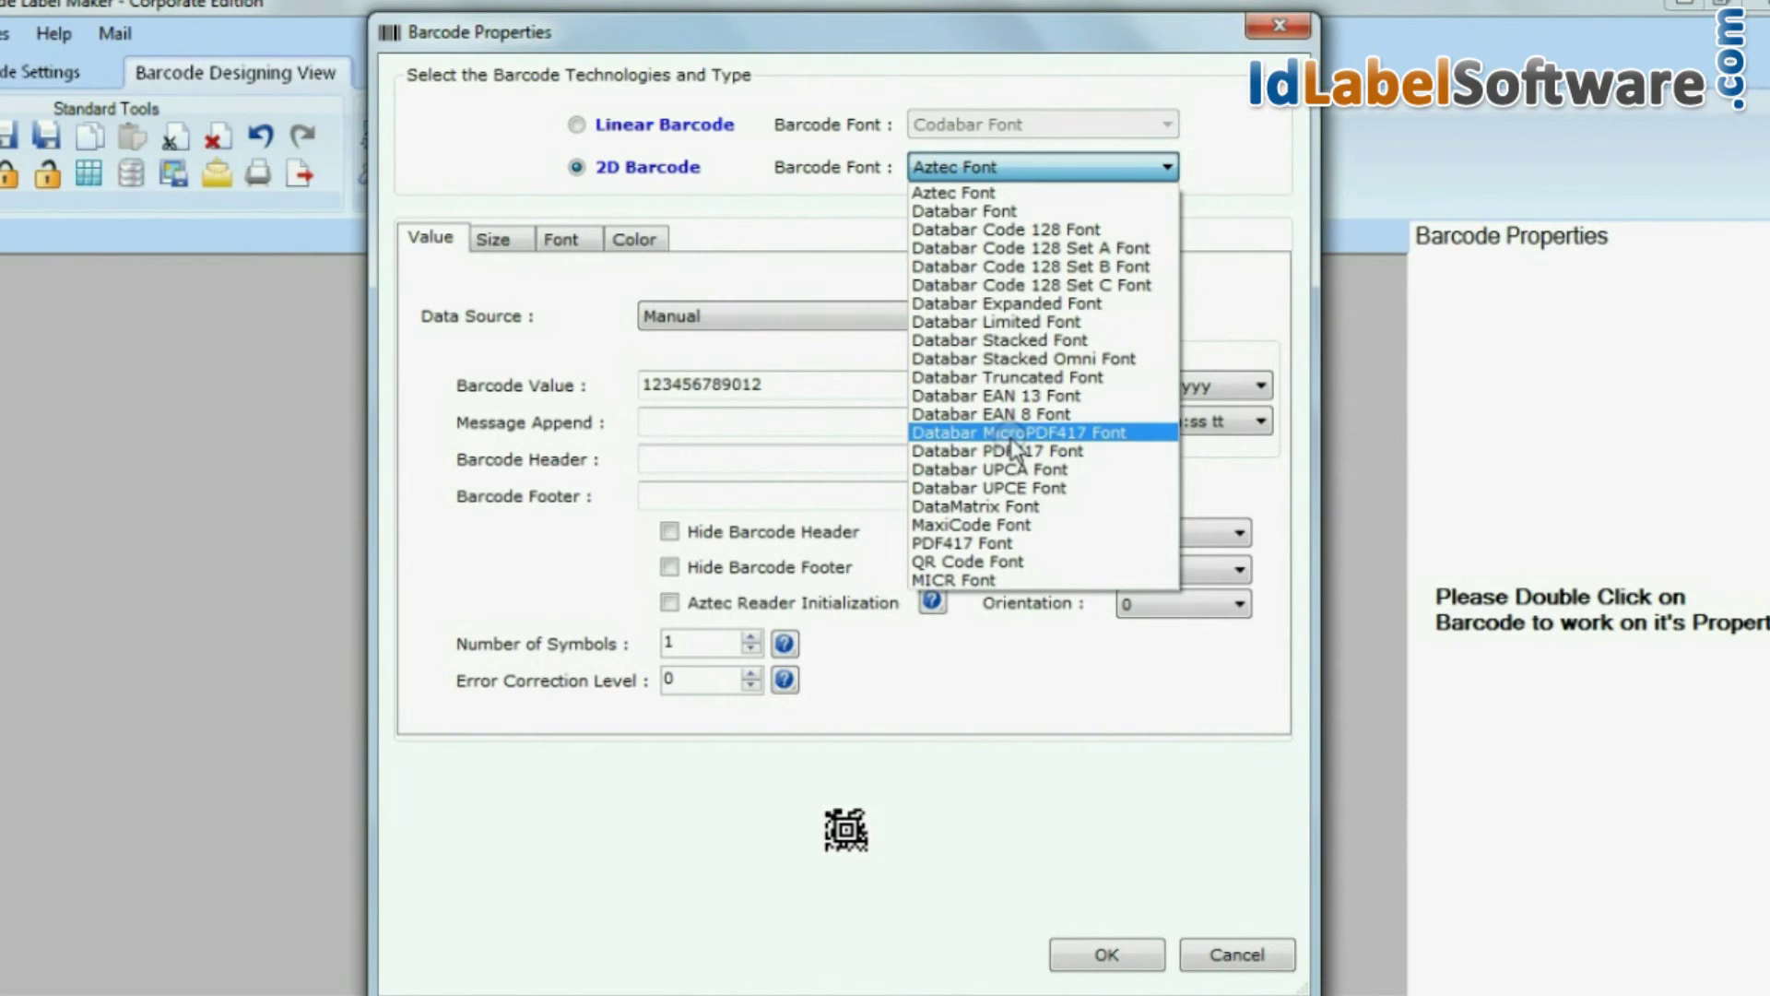
left_click(1014, 468)
left_click(764, 308)
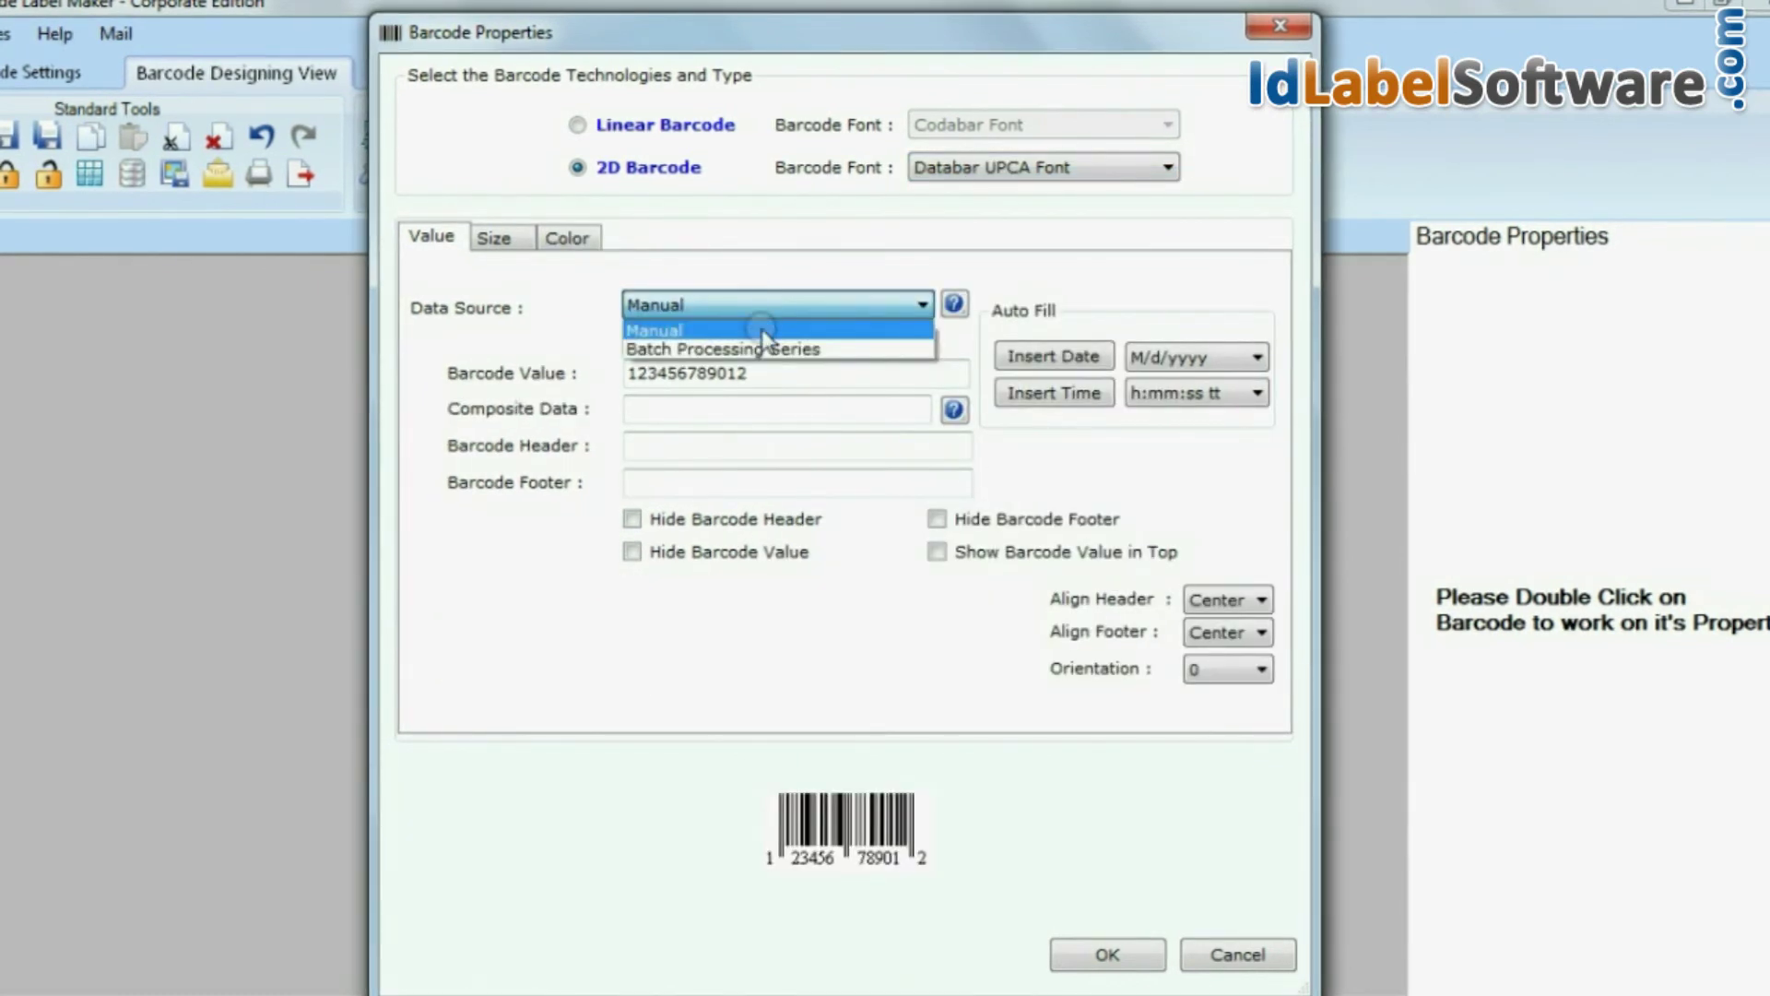
left_click(768, 331)
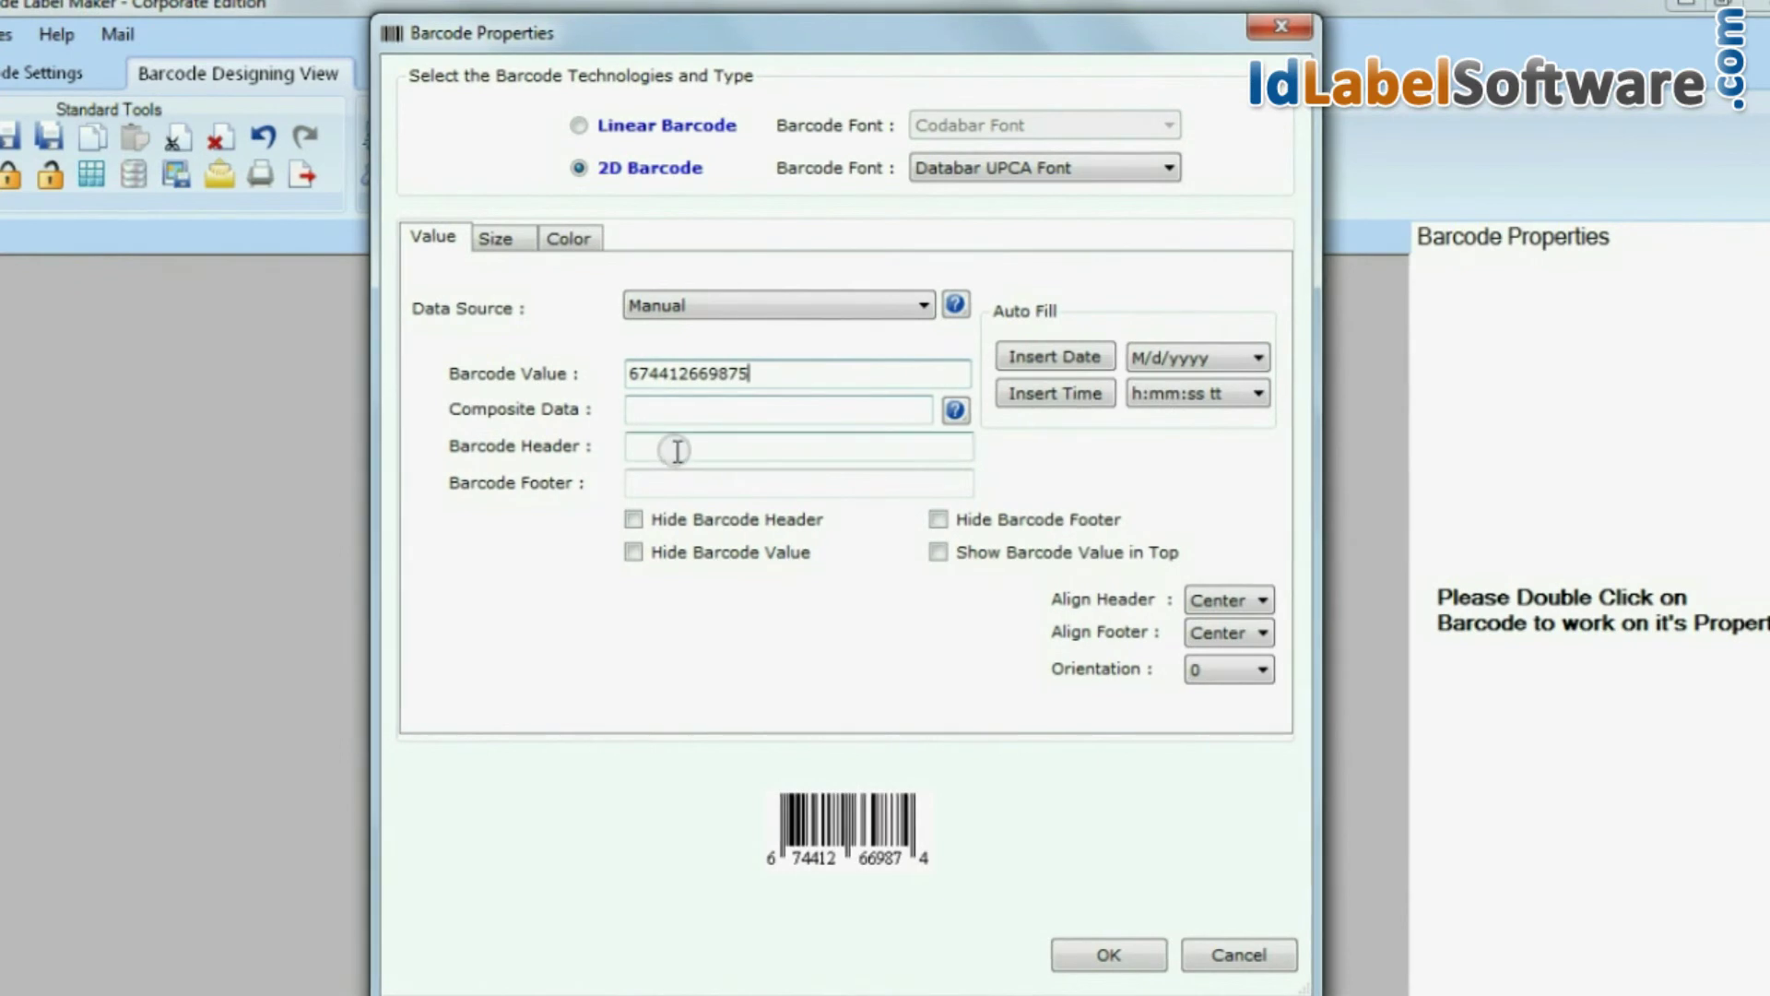
Step: Enter the header text and left-align both the header and footer
type("Header")
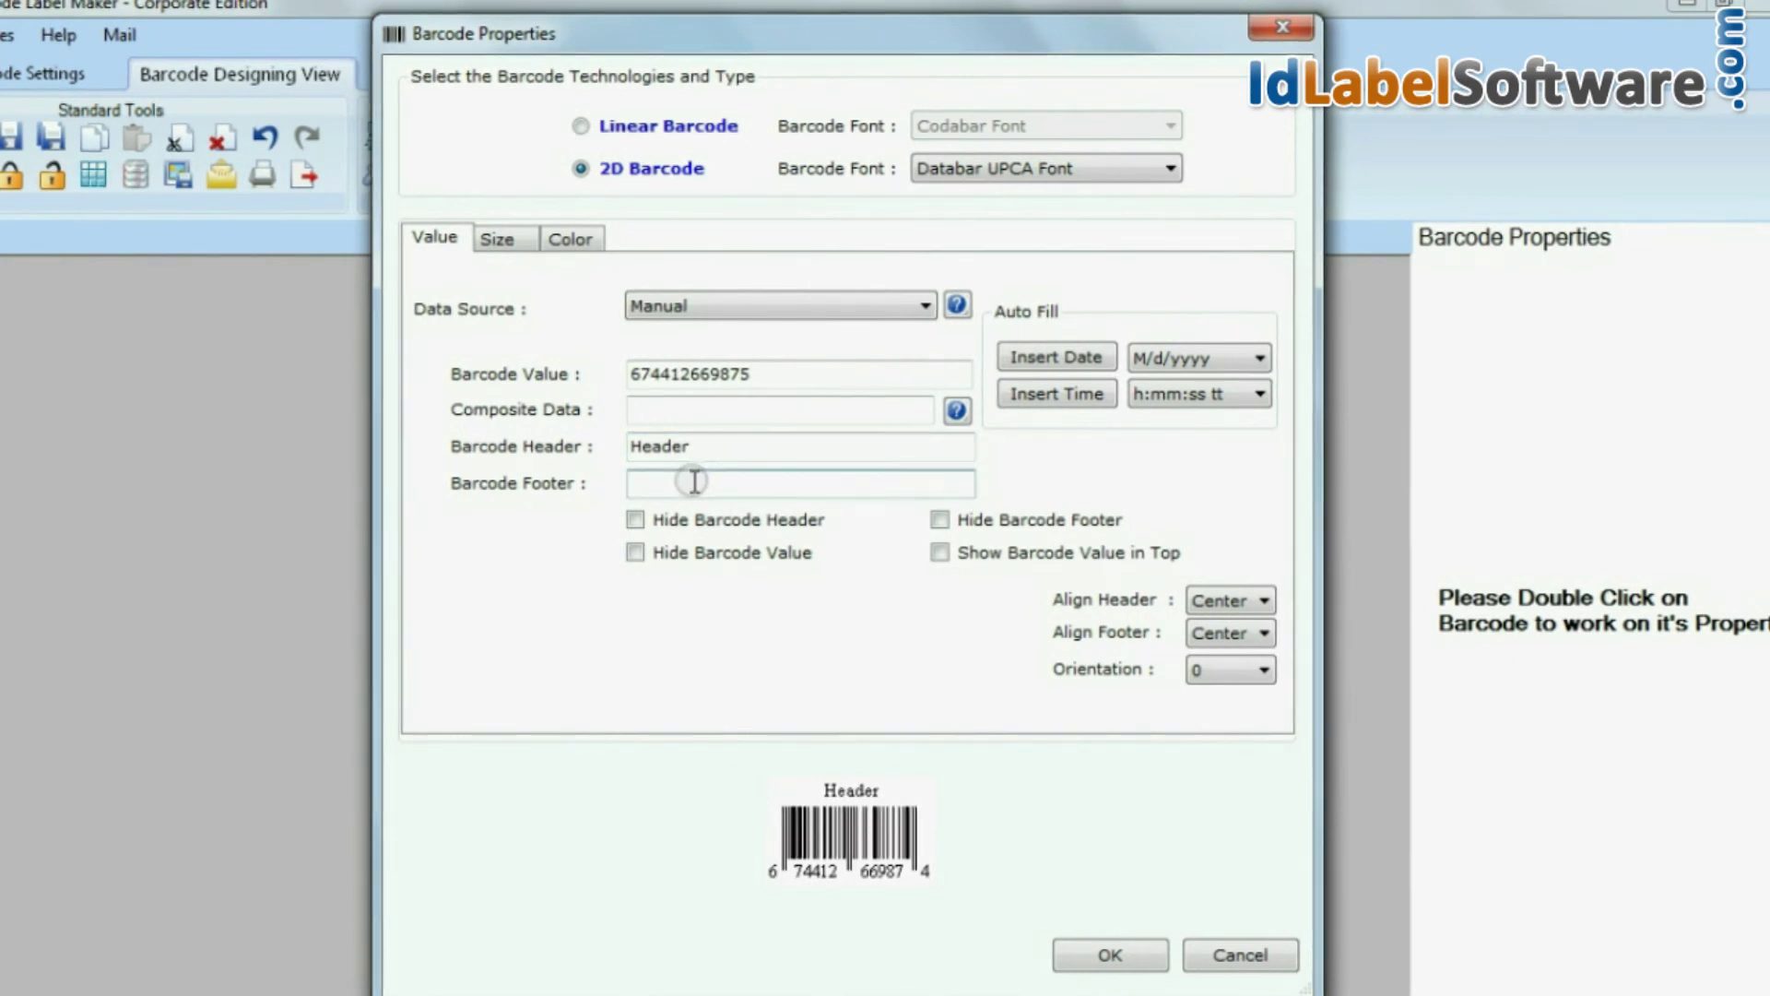
type("Footer")
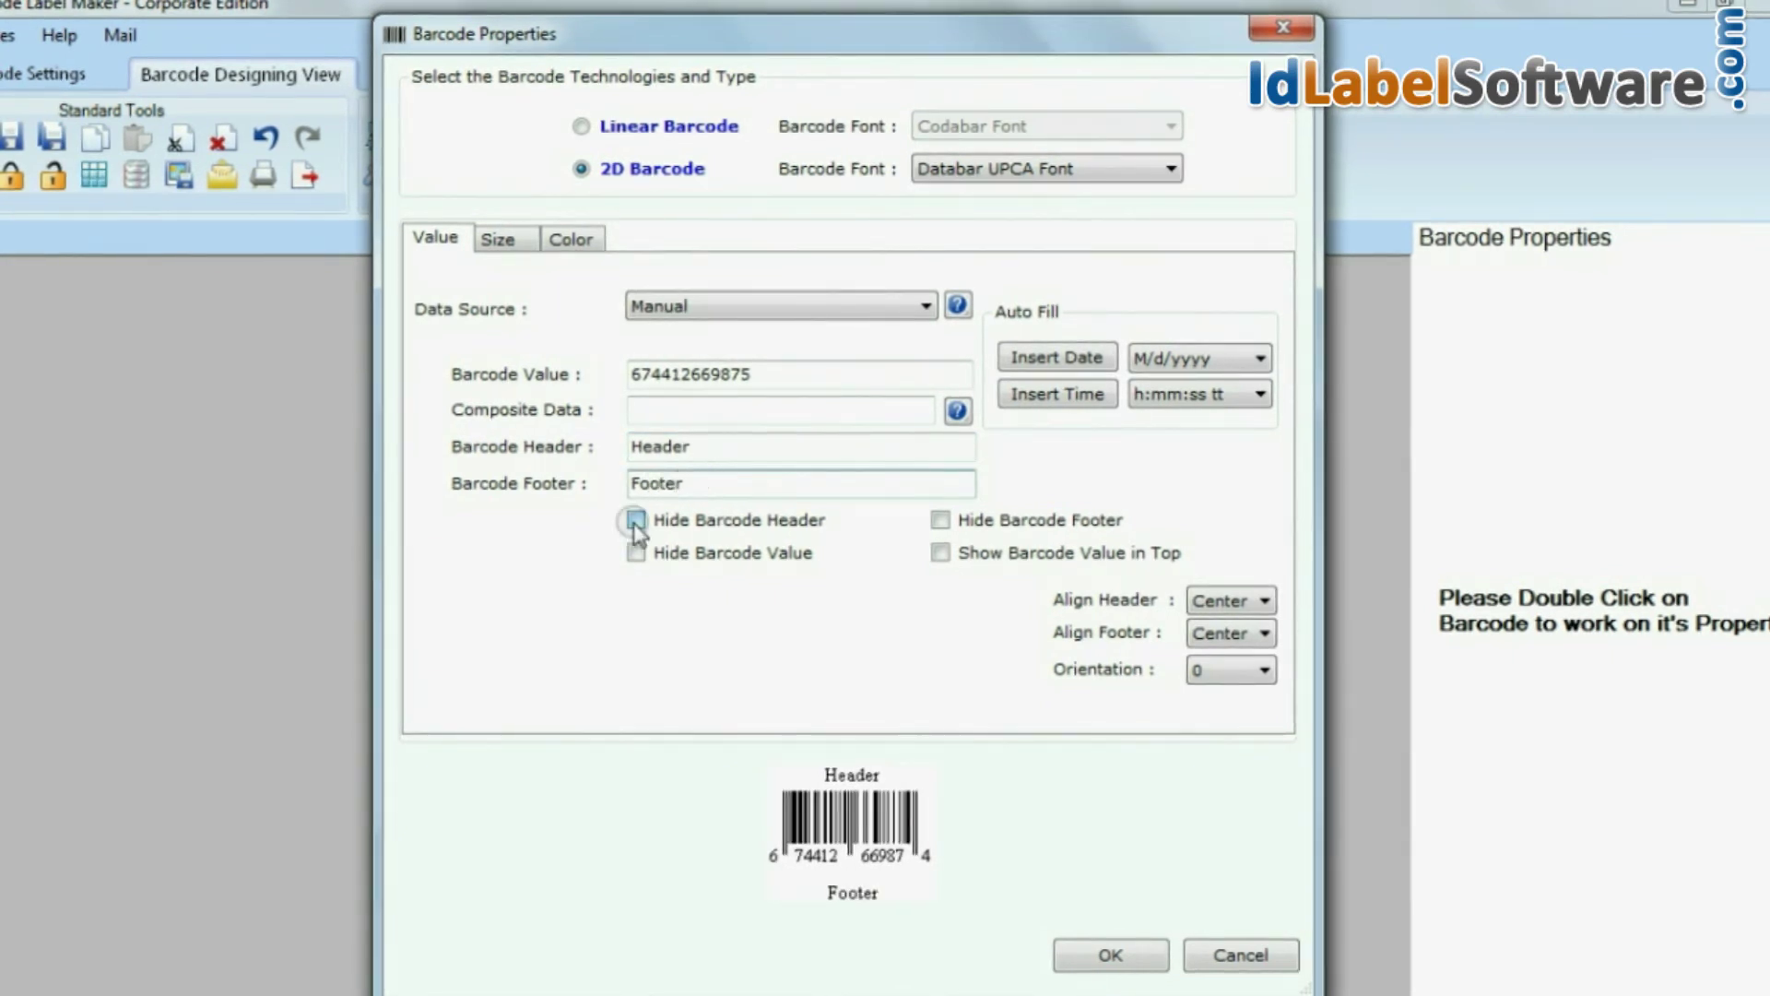
left_click(635, 521)
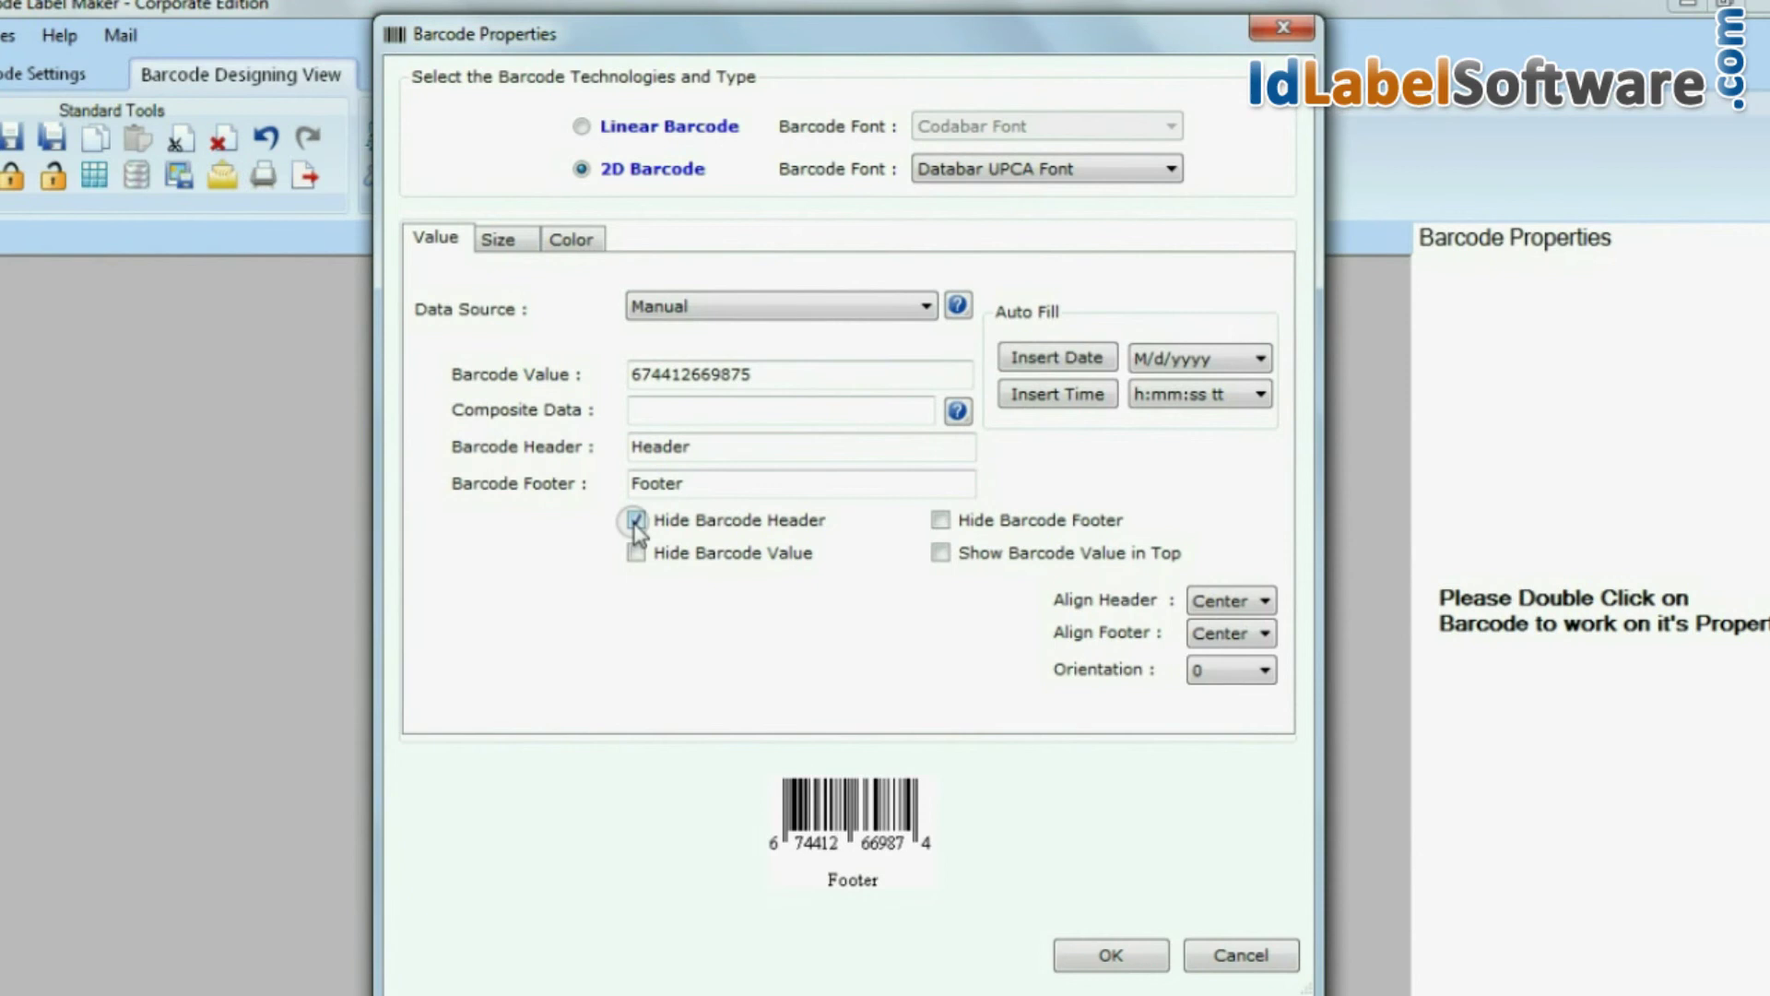
left_click(635, 521)
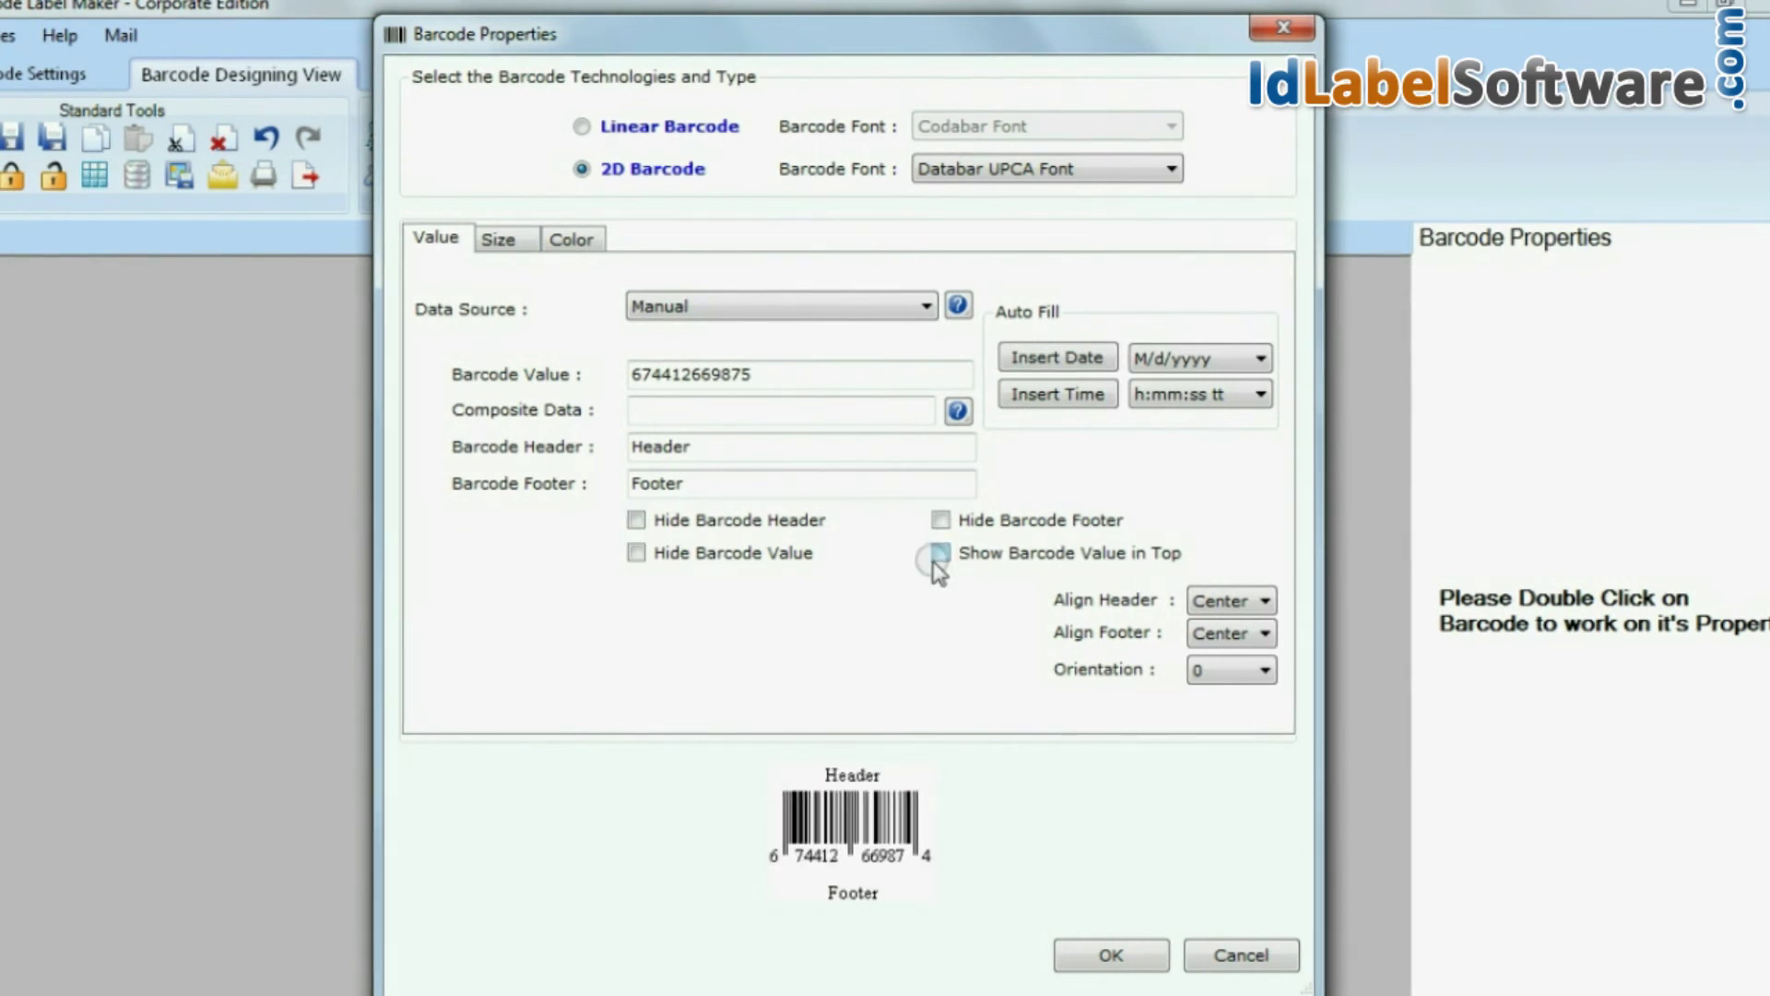
left_click(1233, 610)
left_click(1226, 620)
left_click(1233, 633)
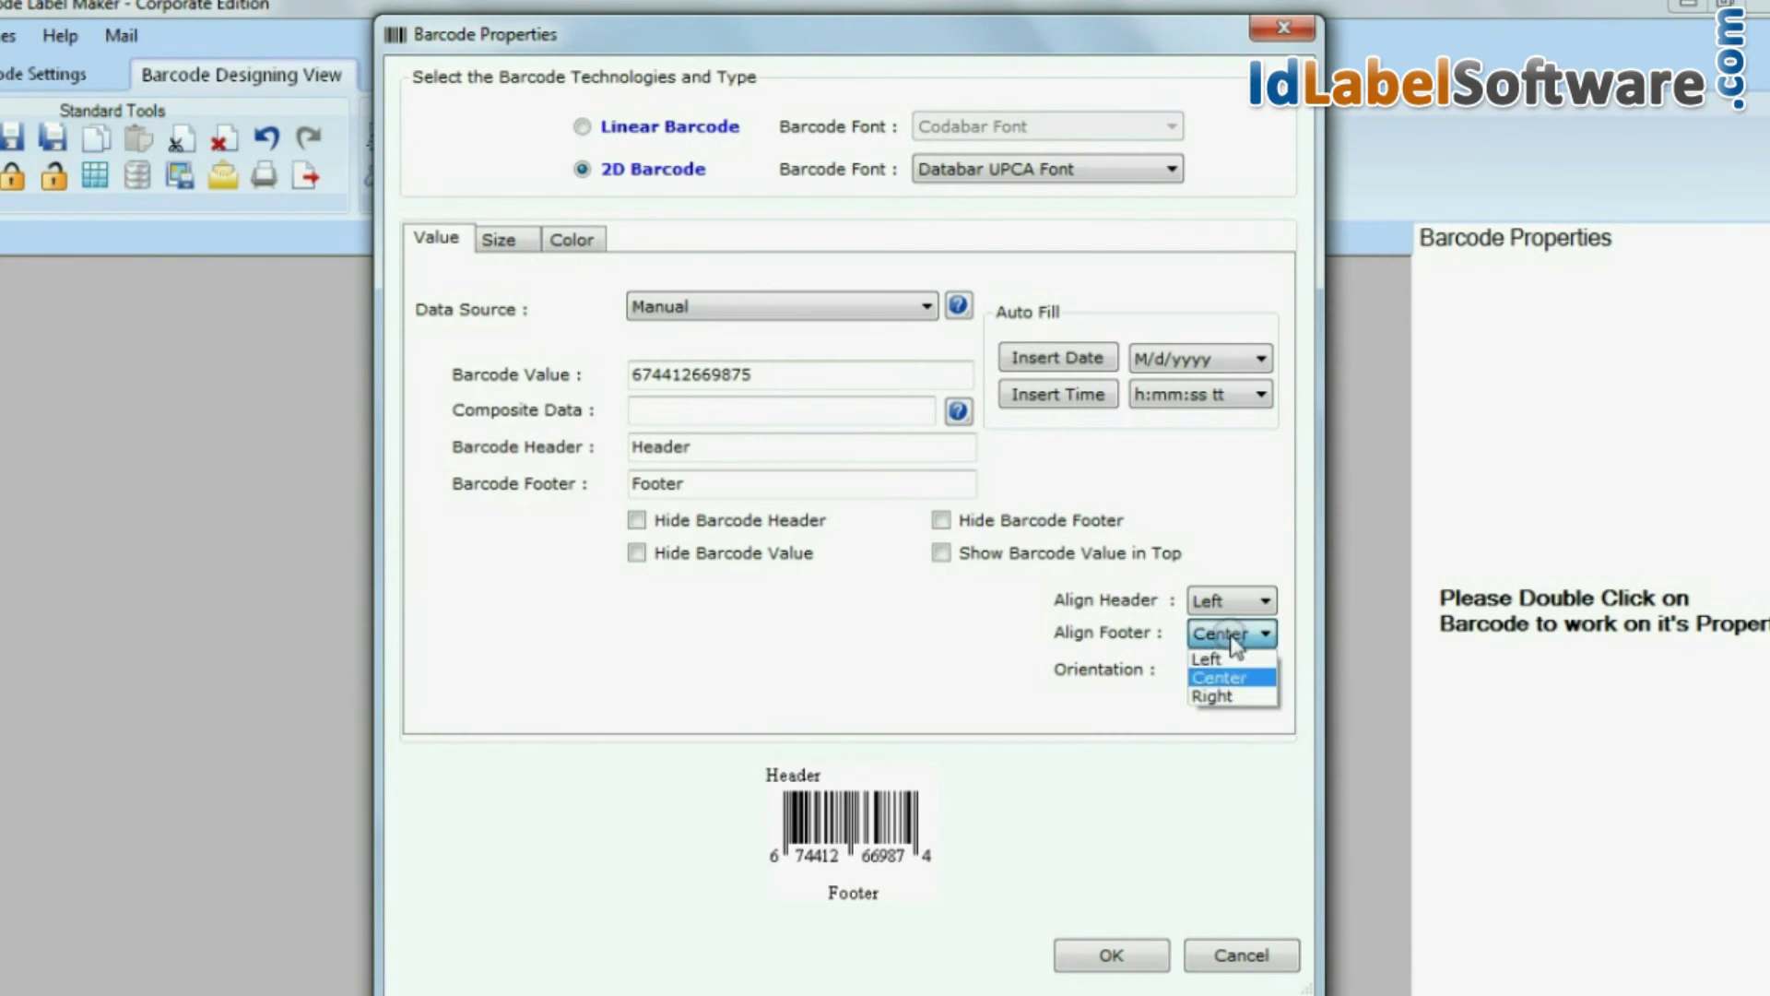
left_click(1231, 656)
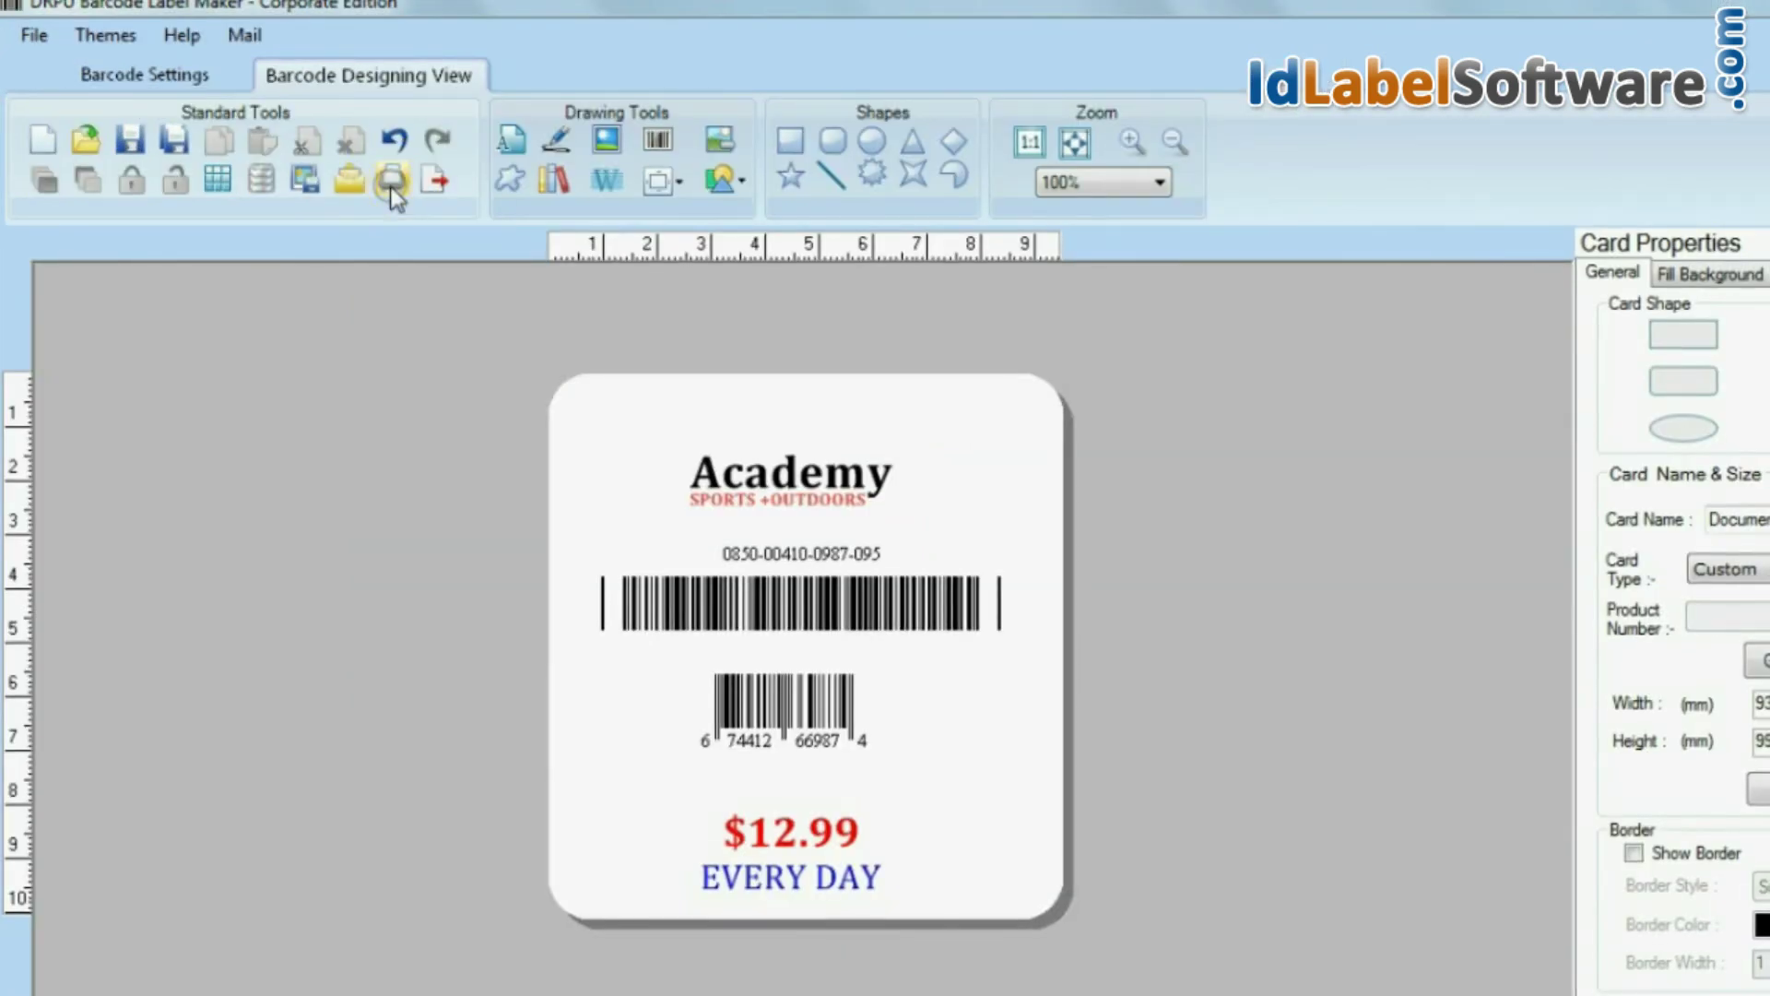
Step: Set the print job to 6 total labels with a 0.00 vertical margin
left_click(391, 184)
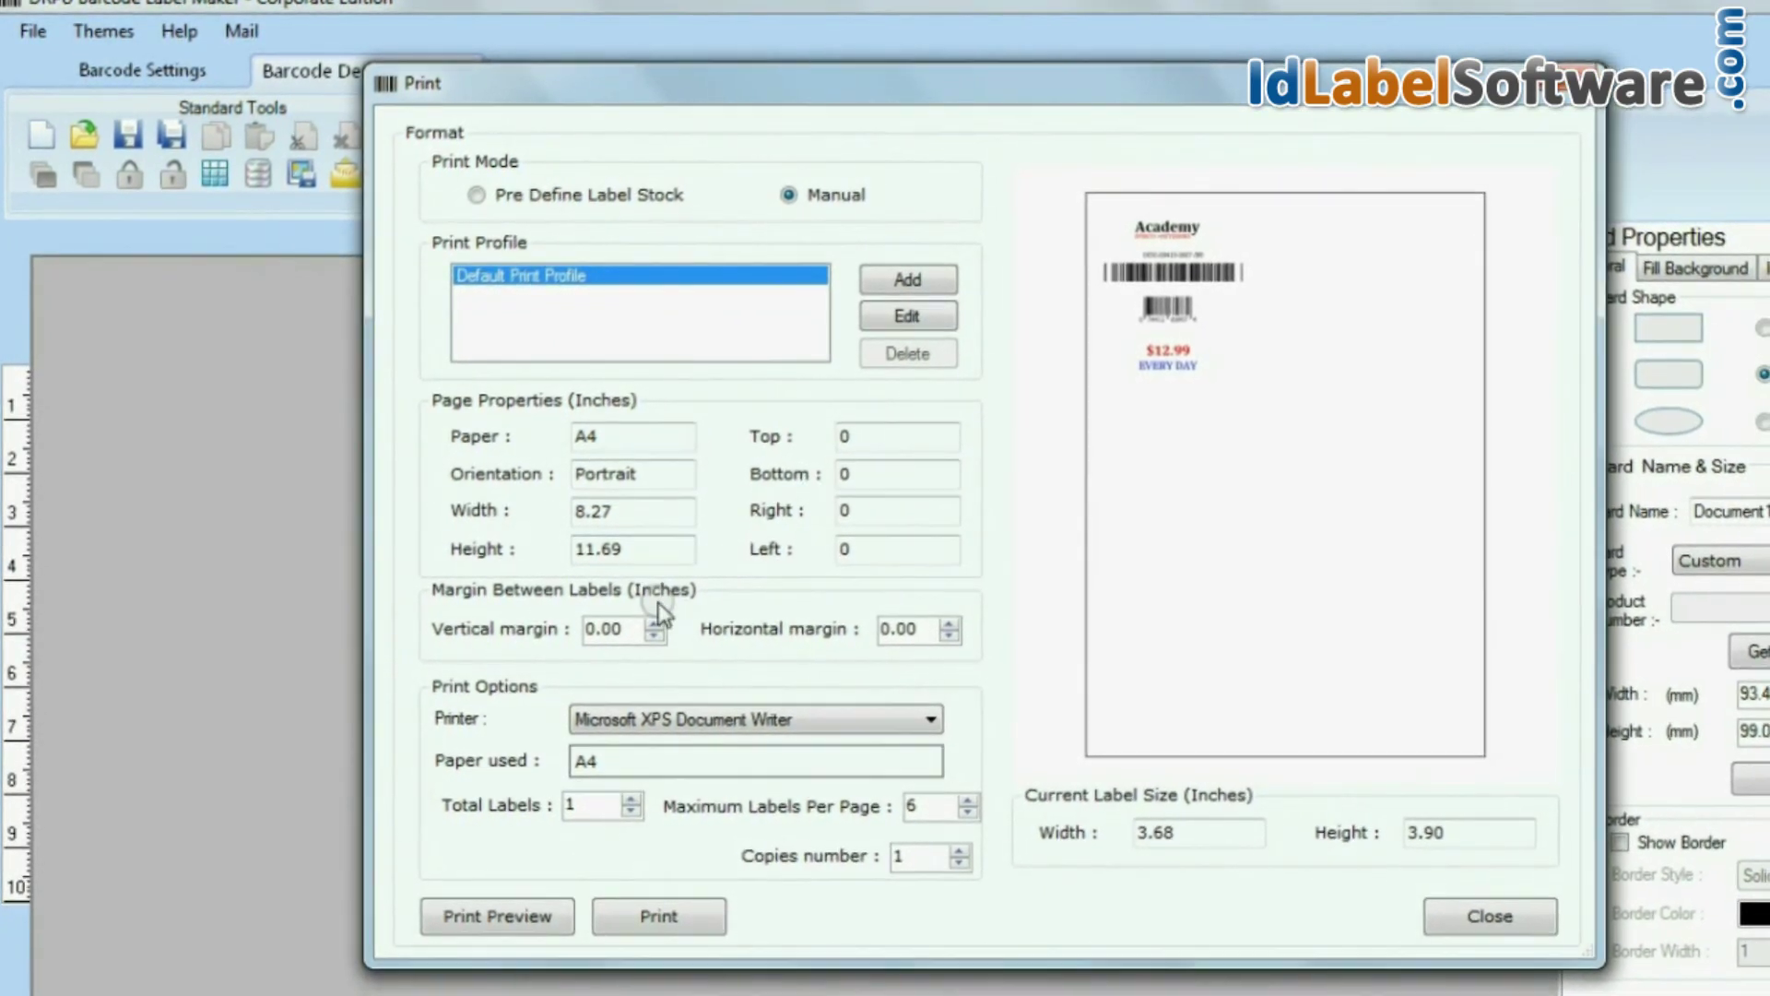
left_click(657, 626)
left_click(656, 626)
left_click(630, 796)
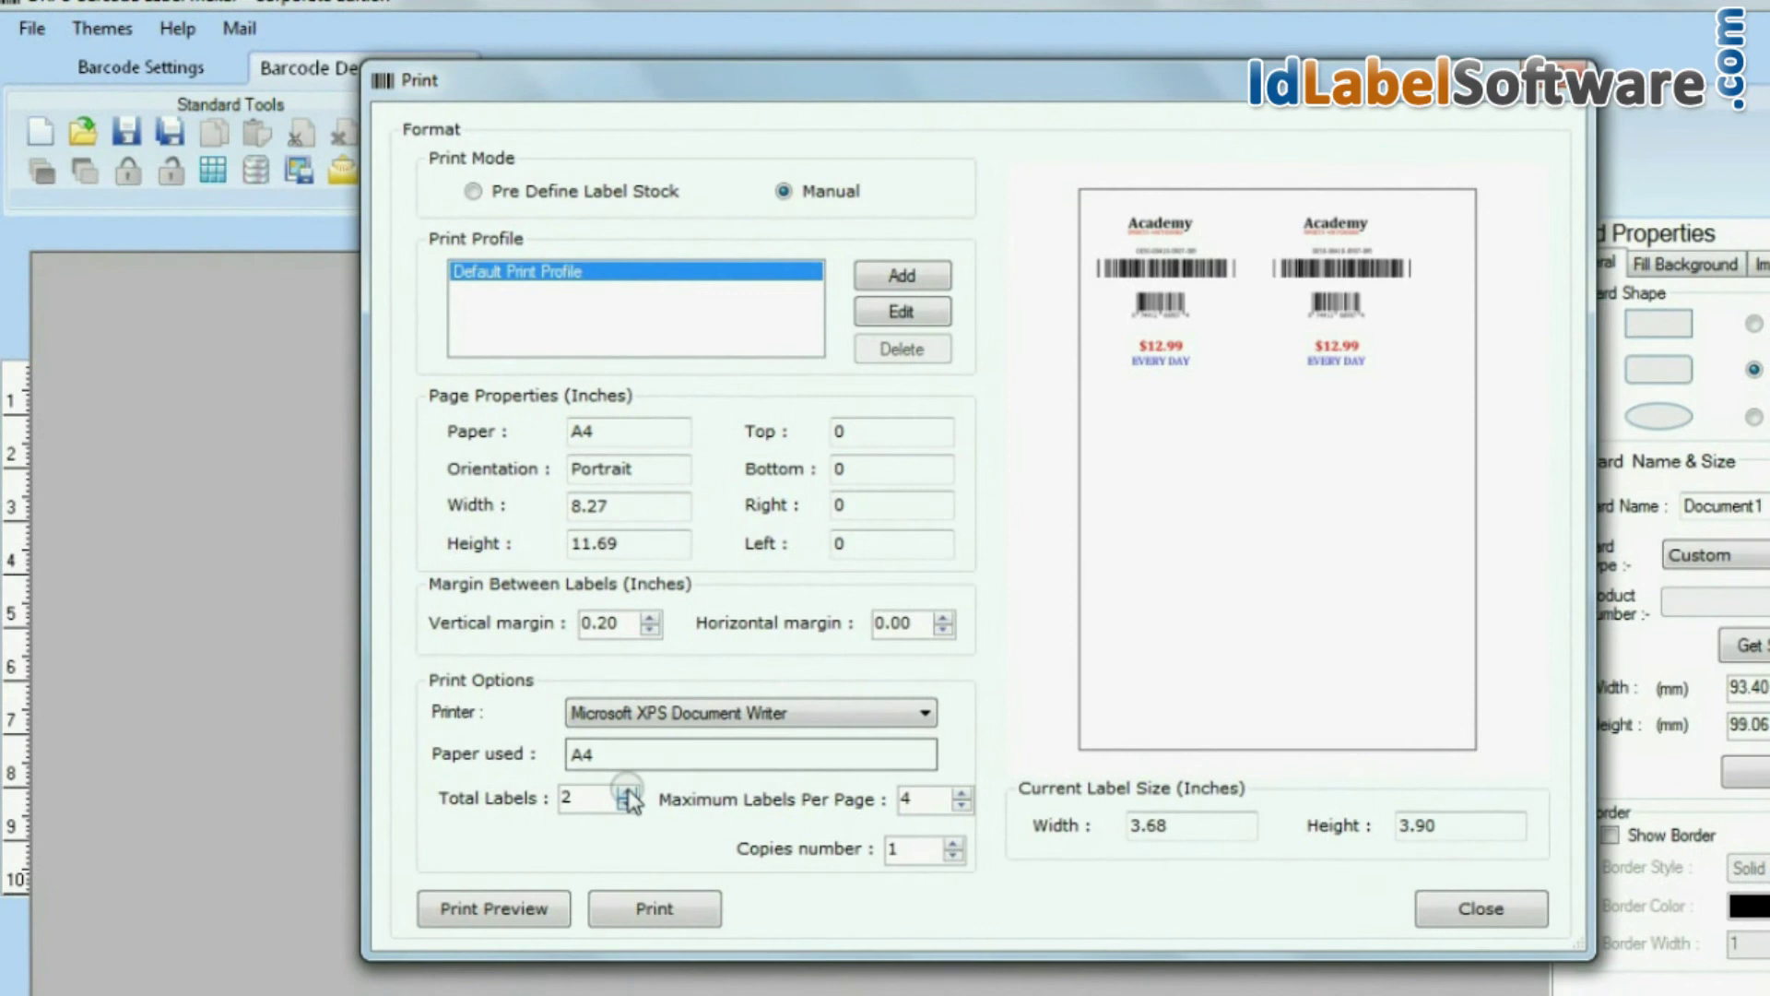
left_click(630, 796)
left_click(630, 796)
left_click(627, 790)
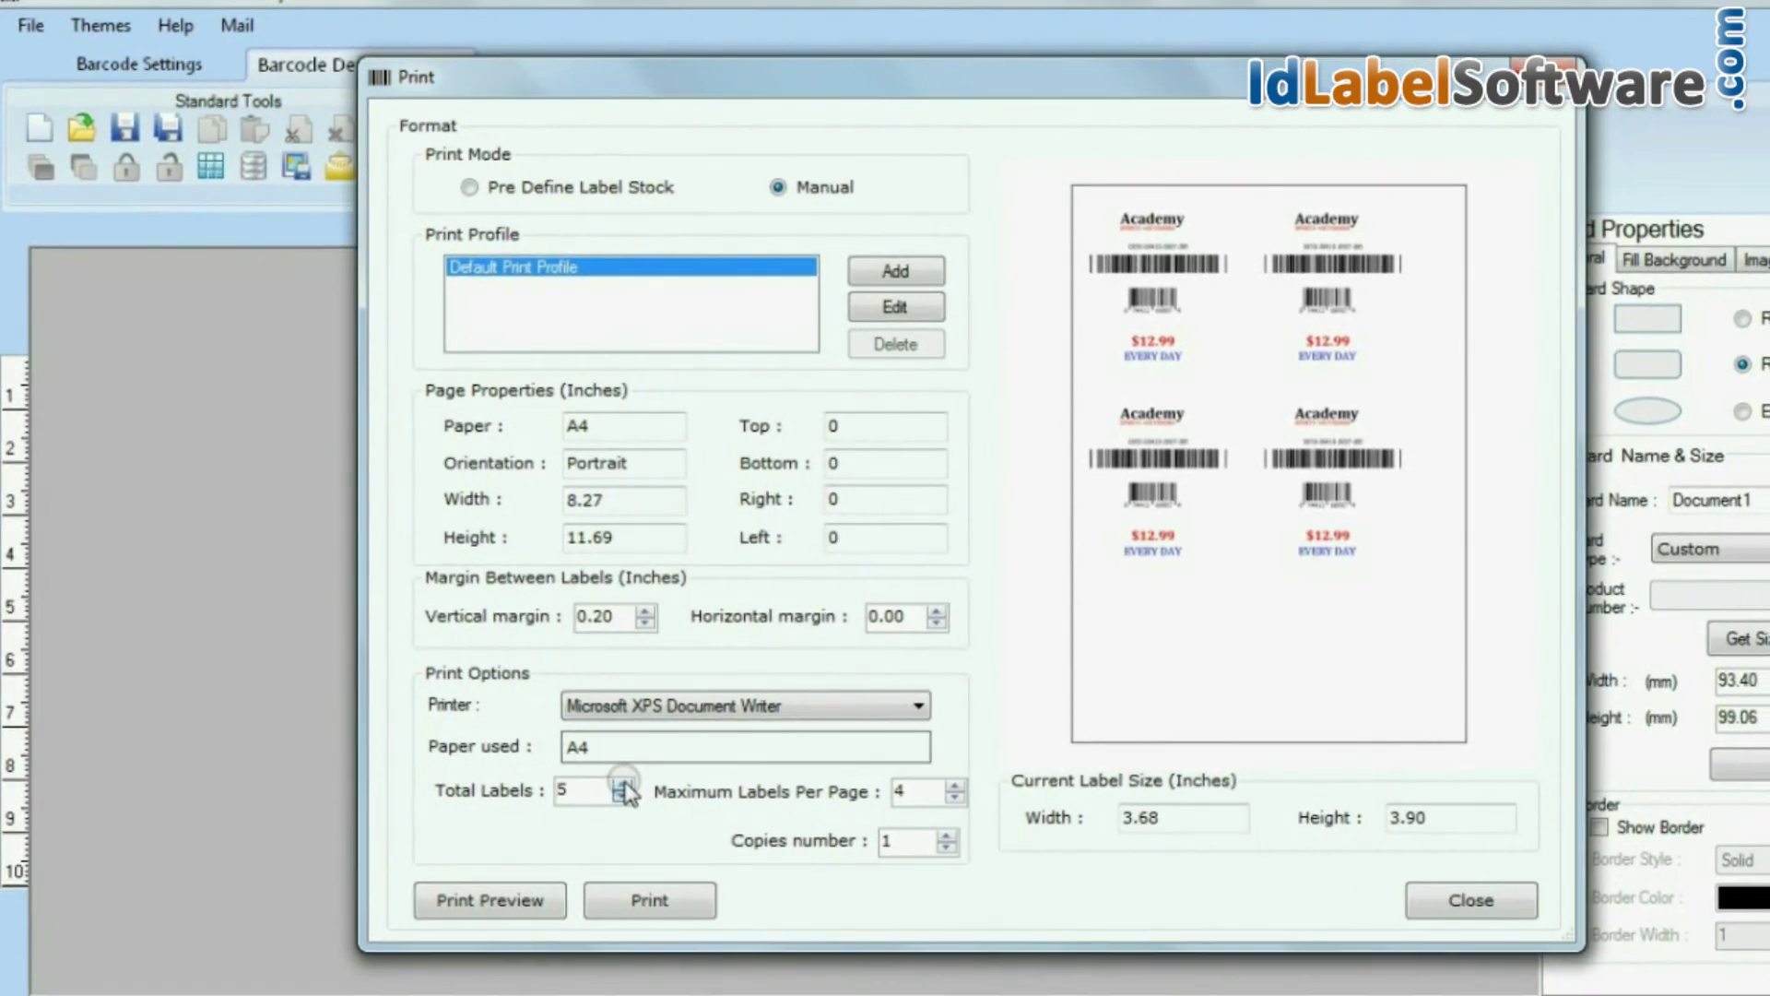
left_click(627, 790)
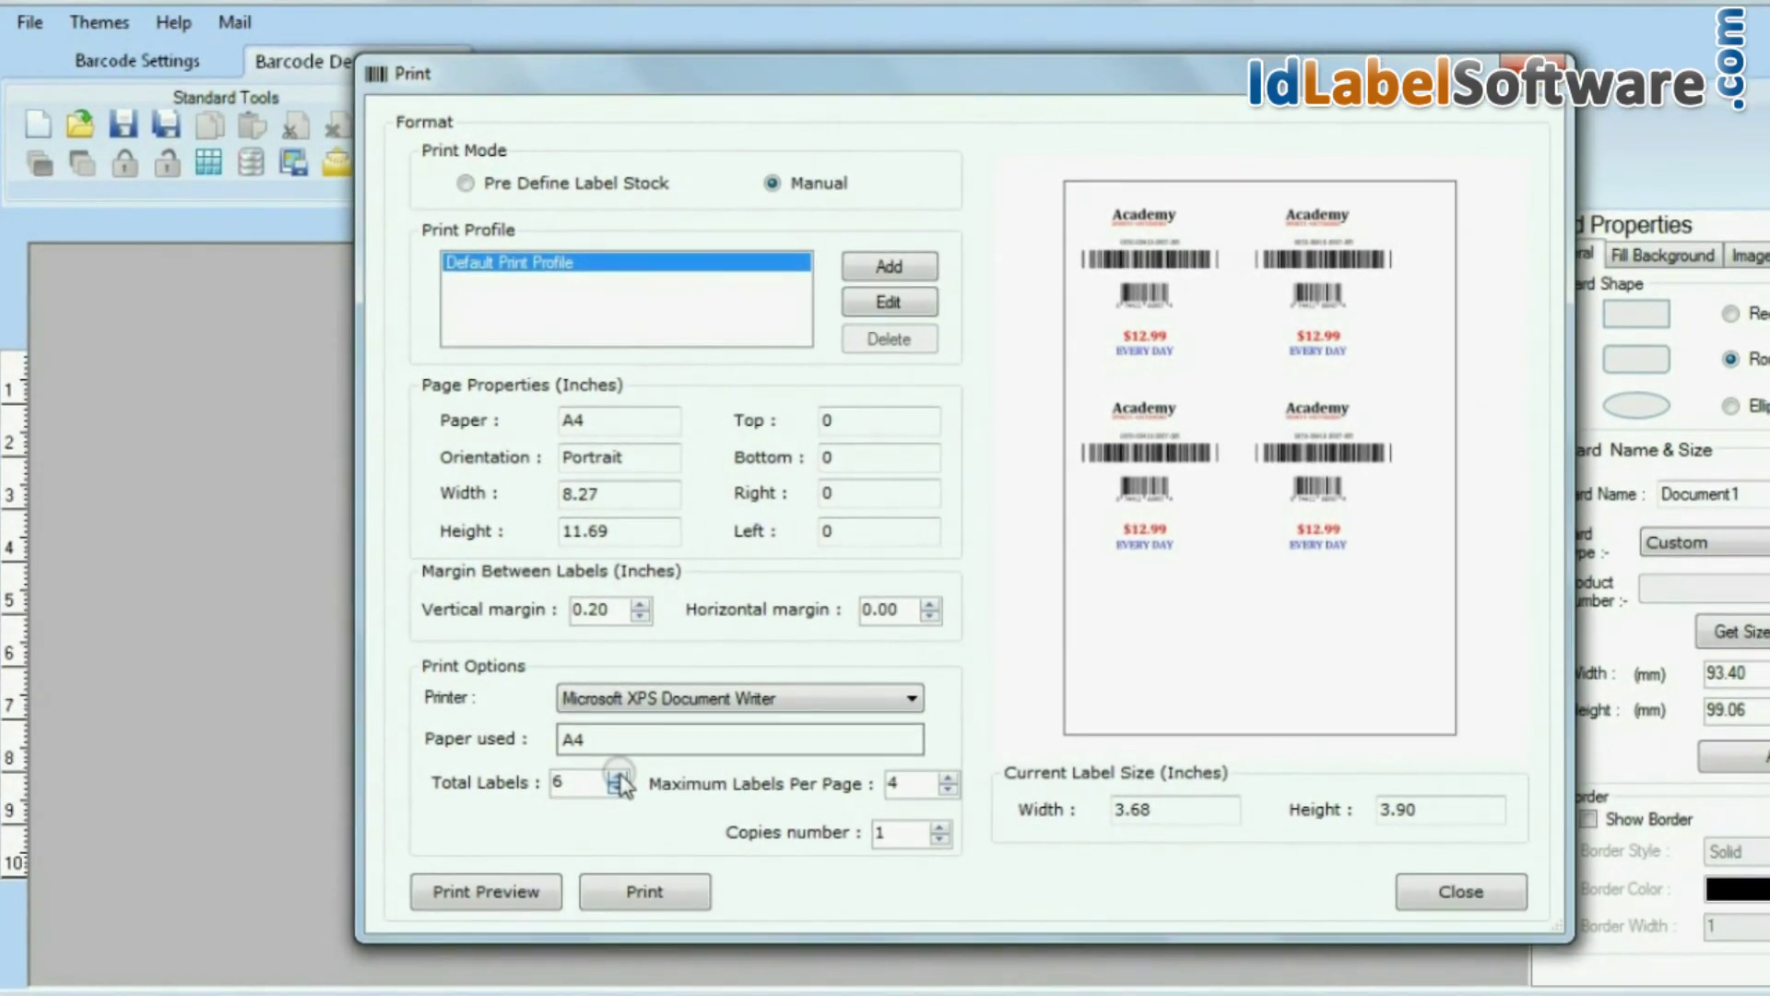
left_click(642, 621)
left_click(642, 620)
Step: Check the six-label A4 sheet in Print Preview at 100% zoom, then close it
left_click(497, 889)
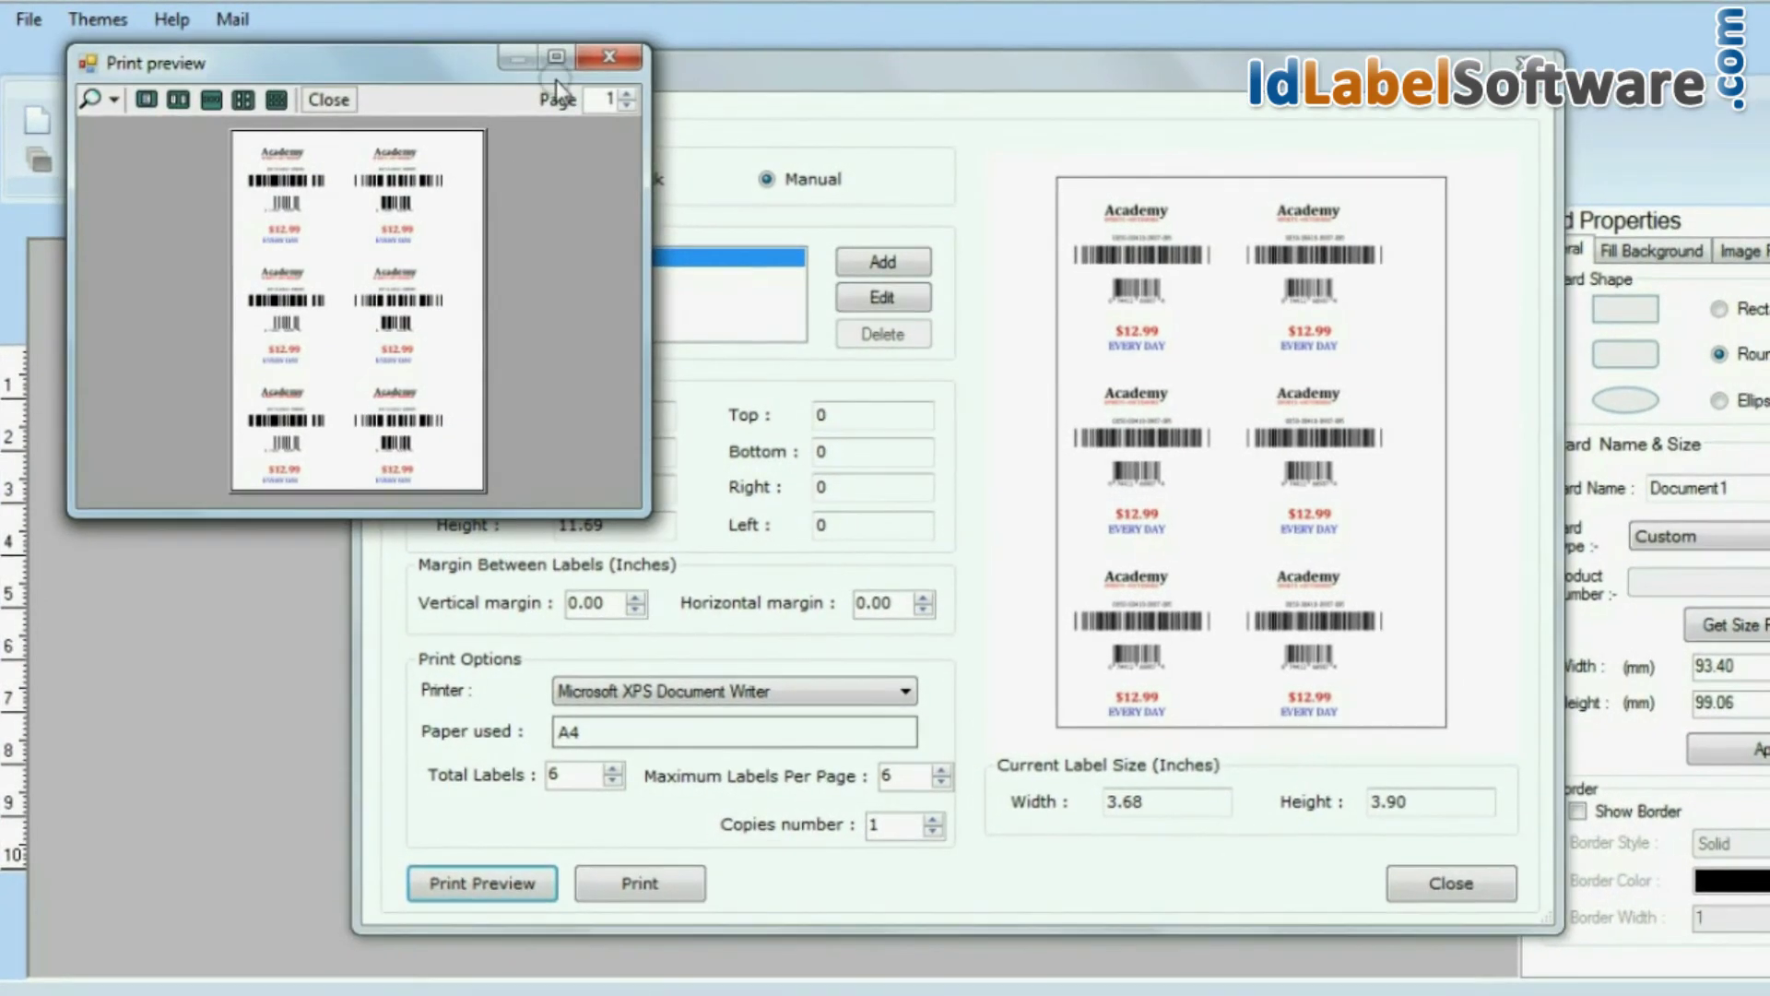
left_click(564, 63)
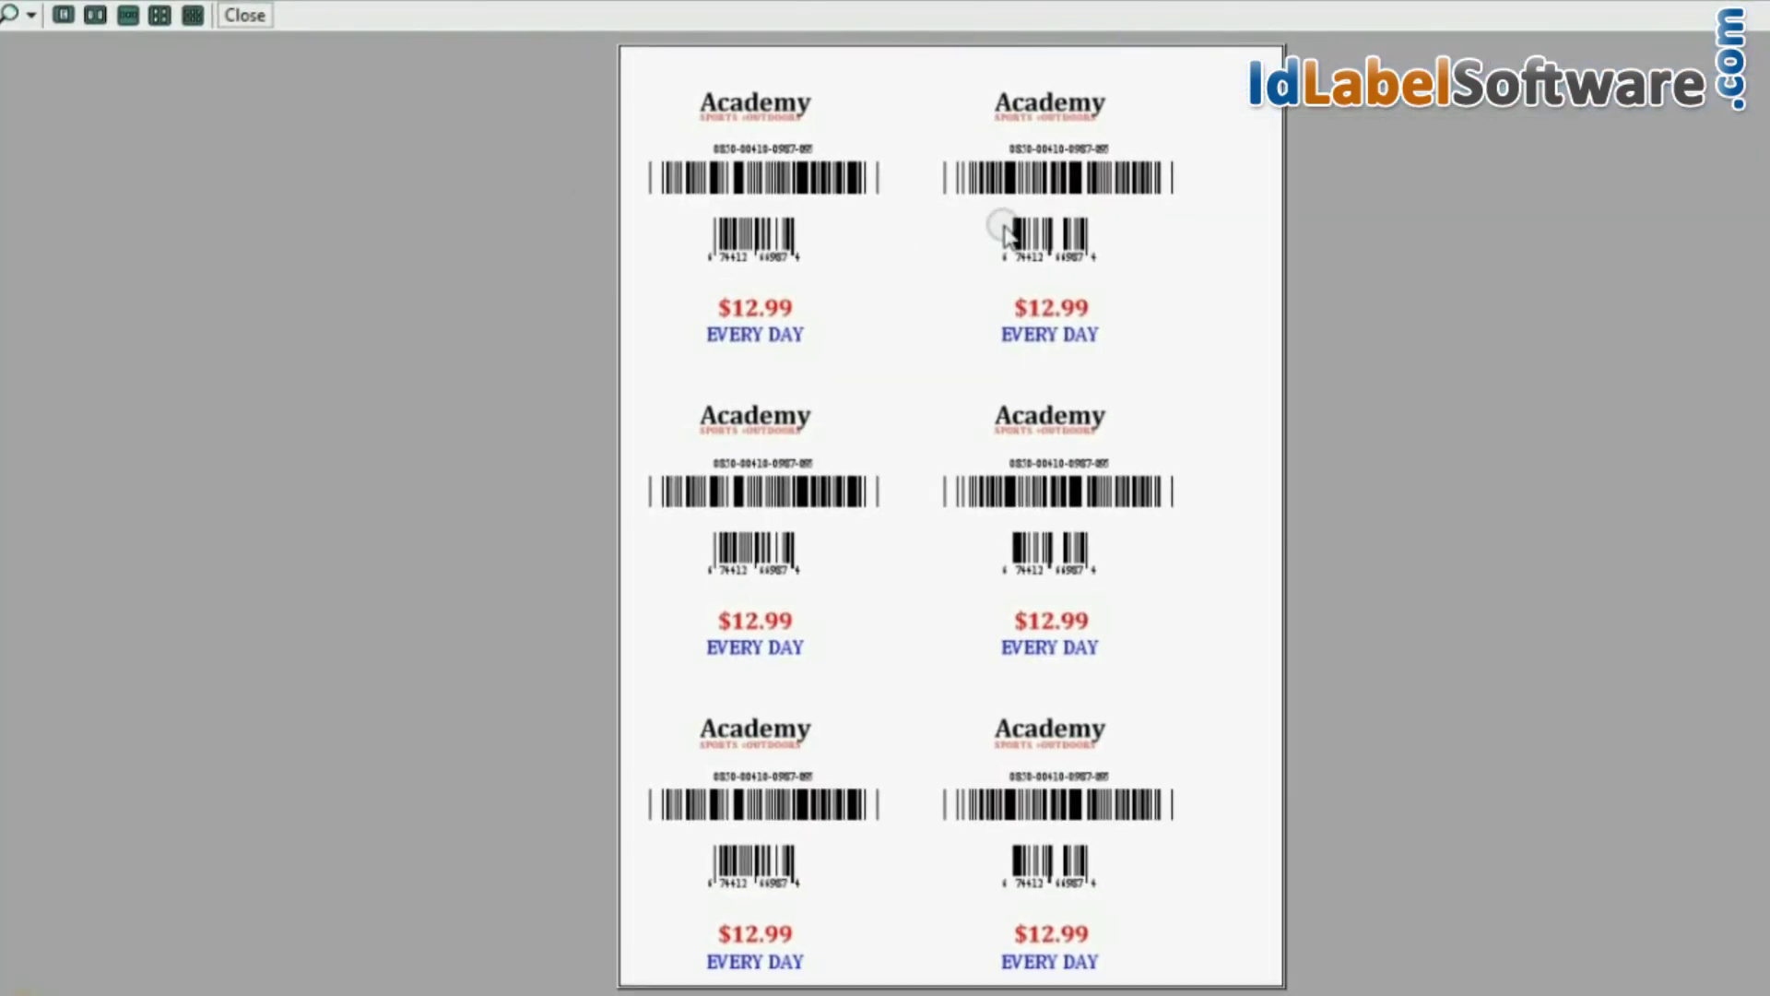
left_click(30, 13)
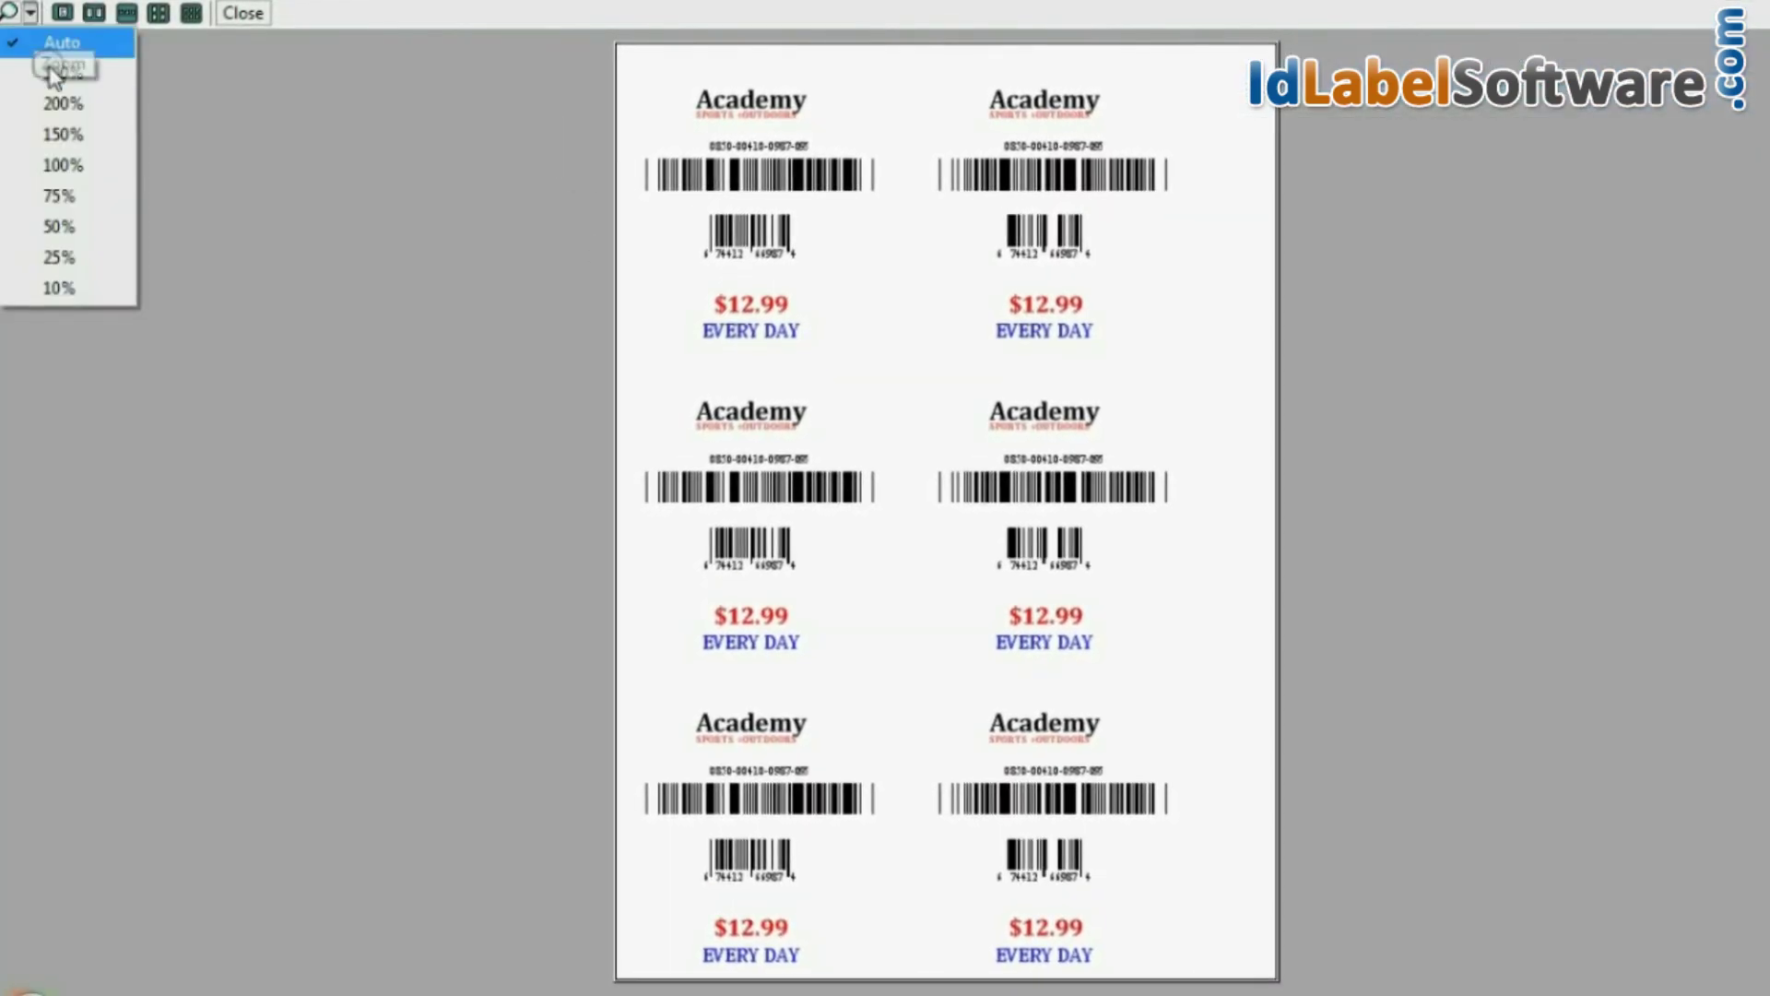
left_click(80, 163)
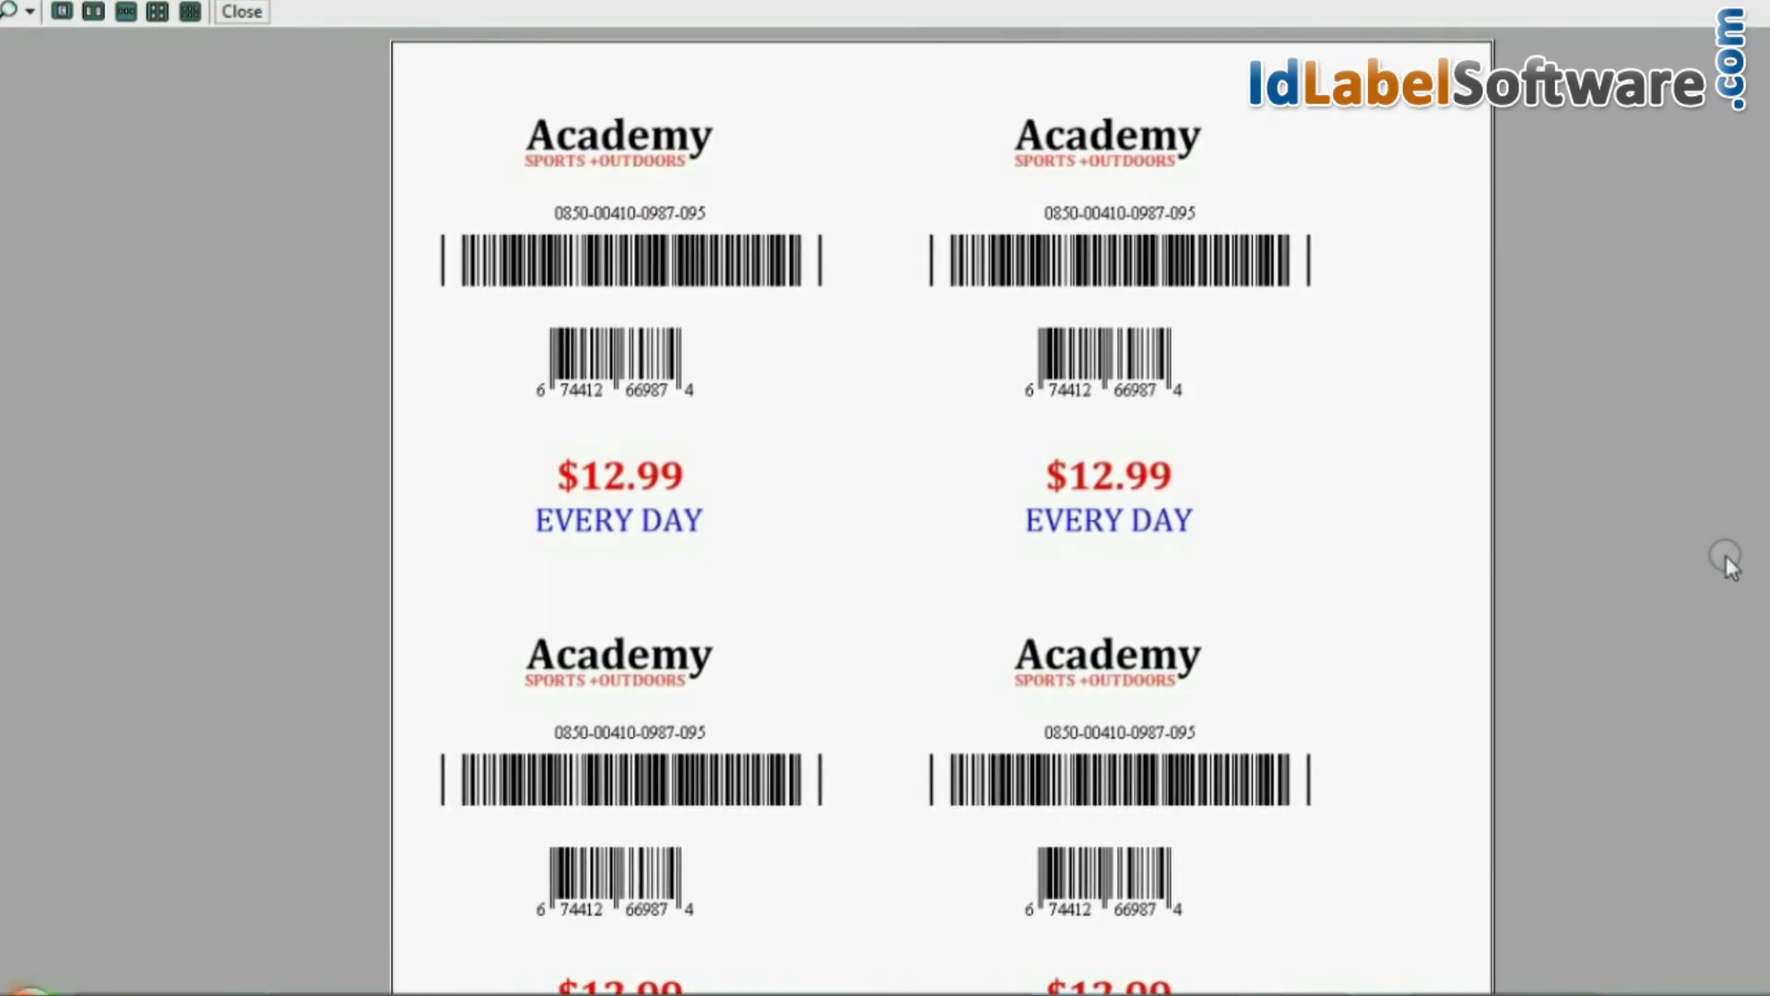
scroll(940, 516, "down", 6)
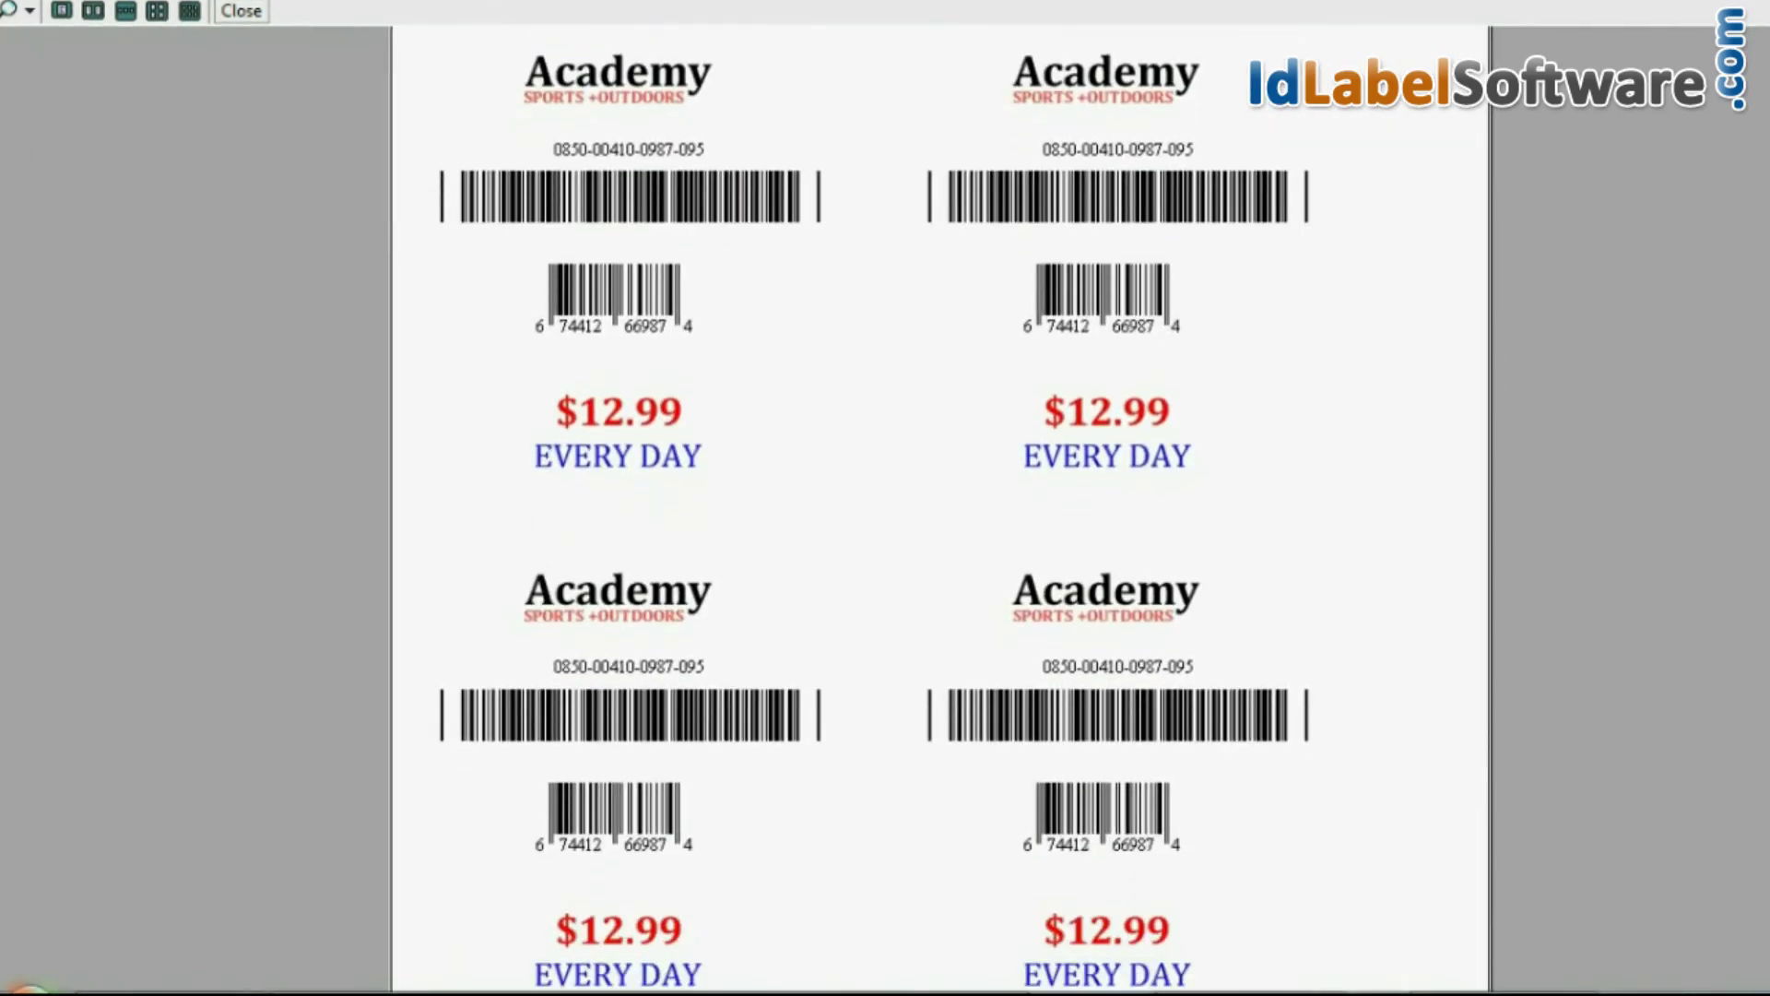
key("Escape")
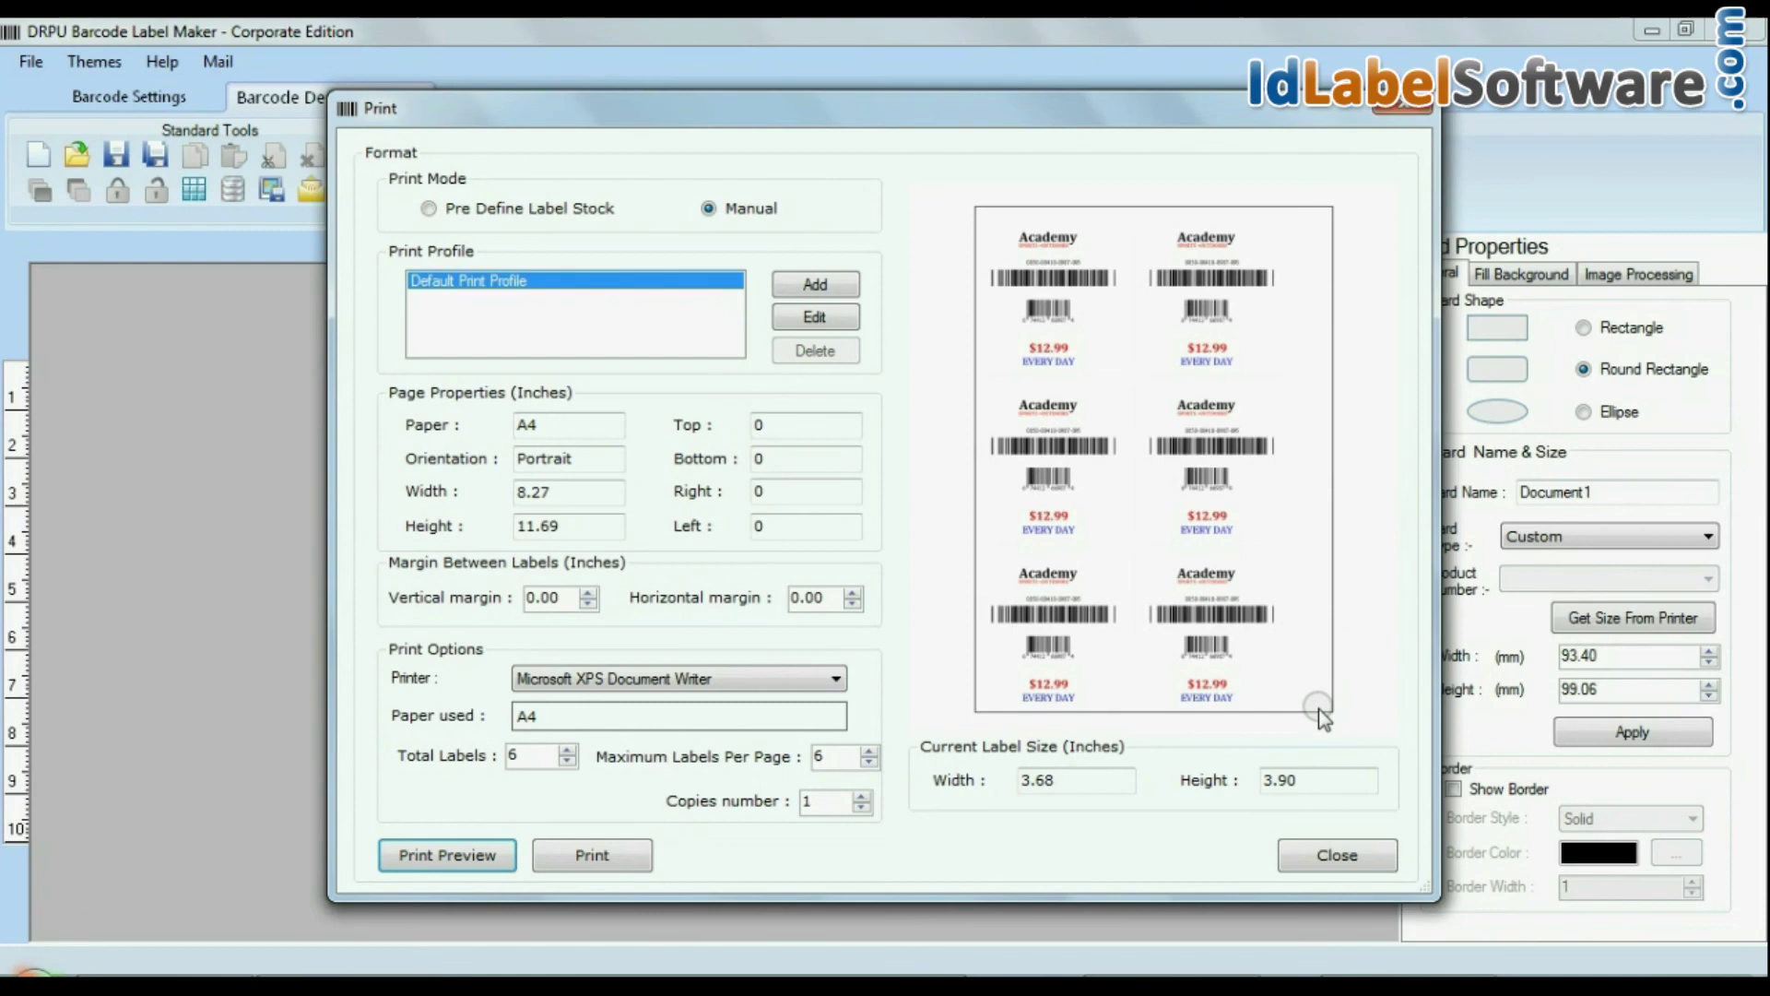